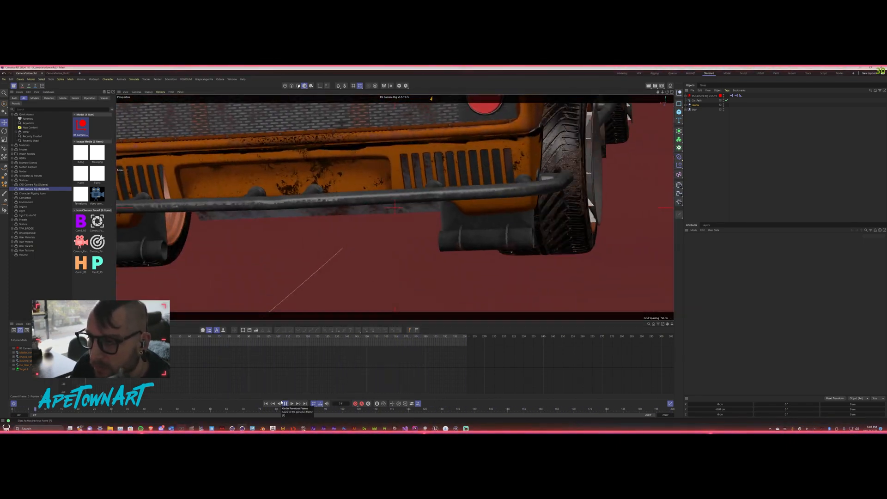
Stop the animation playback and switch to the other open scene with the car and the roadside barriers.
{"action": "left_click", "coordinate": [286, 404]}
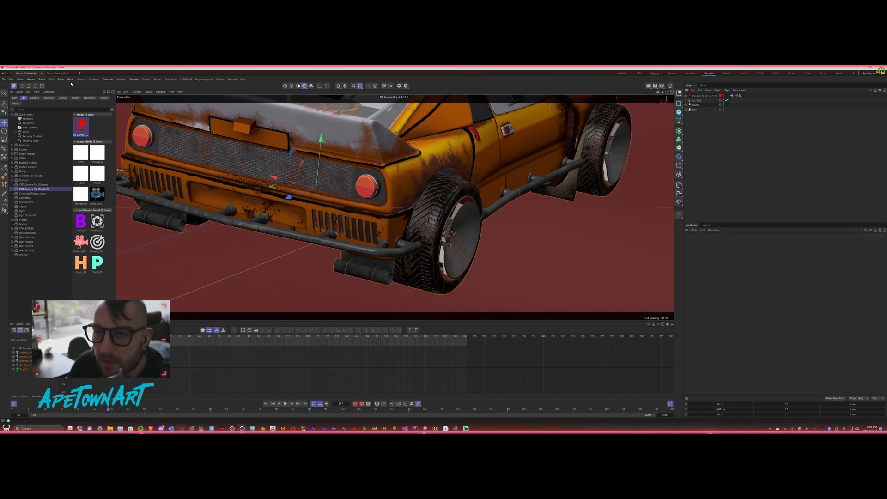
{"action": "left_click", "coordinate": [58, 74]}
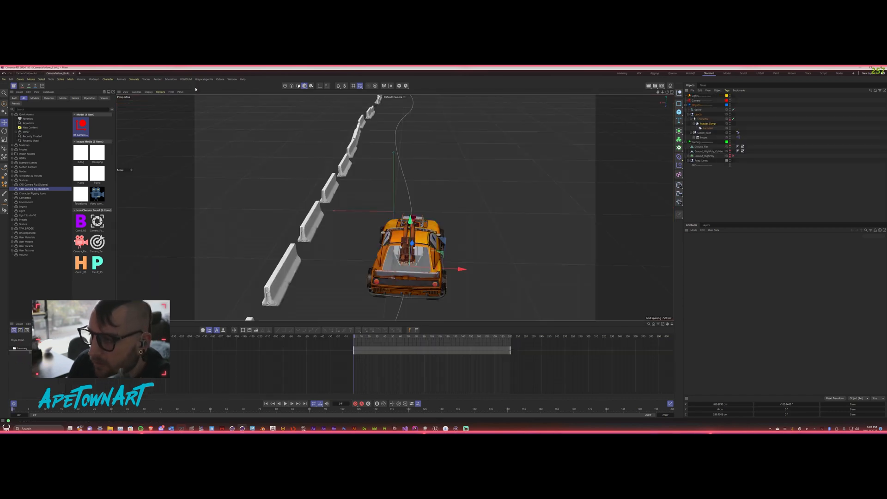
Examine the car's spline path in perspective, from the starting barriers to the far end of the road.
{"action": "middle_click_drag", "start_coordinate": [423, 244], "coordinate": [382, 219], "text": "alt"}
{"action": "scroll", "coordinate": [381, 219], "scroll_direction": "down", "scroll_amount": 5}
{"action": "left_click_drag", "start_coordinate": [382, 219], "coordinate": [465, 177], "text": "alt"}
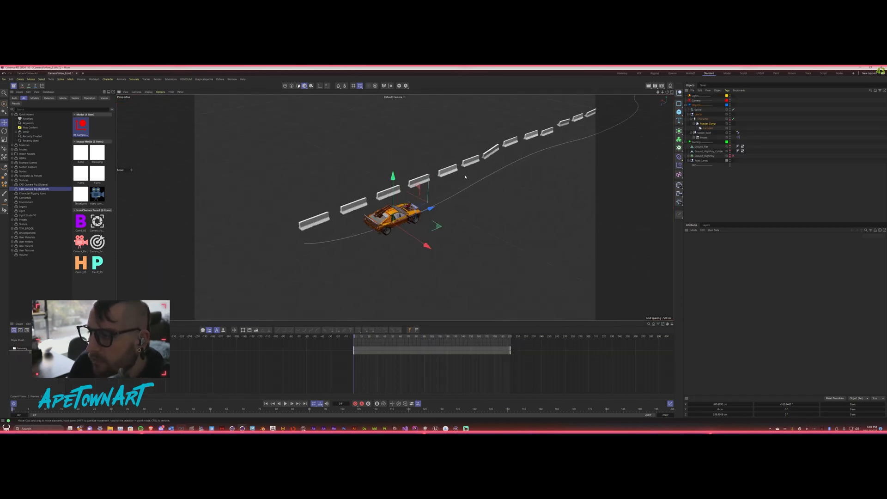
{"action": "middle_click_drag", "start_coordinate": [465, 177], "coordinate": [351, 260], "text": "alt"}
{"action": "middle_click_drag", "start_coordinate": [556, 192], "coordinate": [335, 246], "text": "alt"}
{"action": "middle_click_drag", "start_coordinate": [529, 141], "coordinate": [460, 159], "text": "alt"}
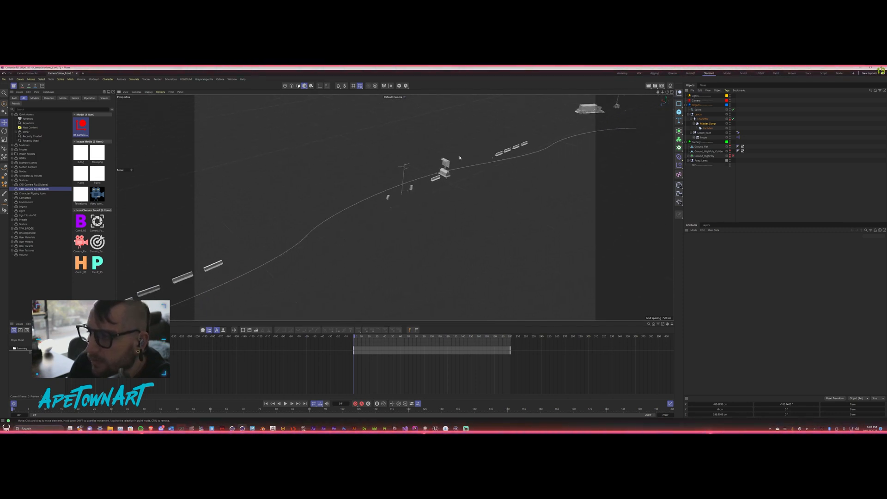
{"action": "mouse_move", "coordinate": [502, 154]}
{"action": "left_mouse_down", "text": "alt"}
{"action": "mouse_move", "coordinate": [492, 184]}
{"action": "mouse_move", "coordinate": [512, 160]}
{"action": "left_mouse_up", "text": "alt"}
{"action": "middle_click_drag", "start_coordinate": [513, 160], "coordinate": [541, 168], "text": "alt"}
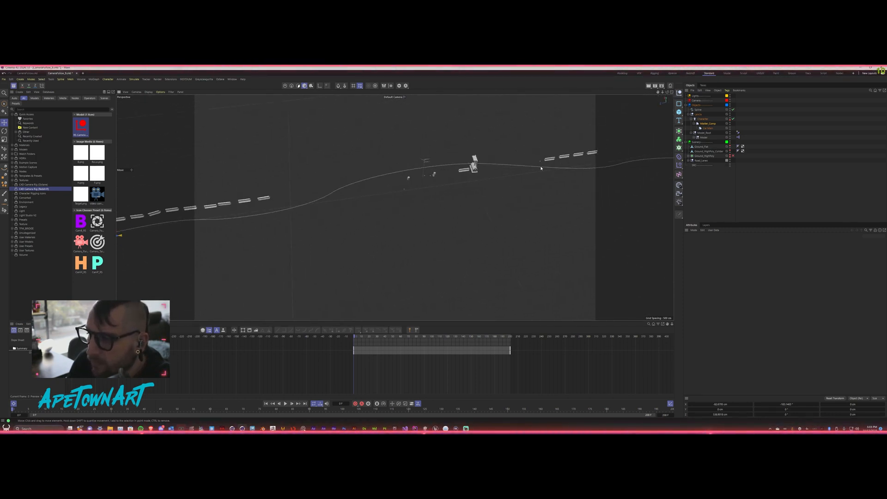
{"action": "middle_click_drag", "start_coordinate": [282, 204], "coordinate": [506, 173], "text": "alt"}
{"action": "left_click_drag", "start_coordinate": [506, 173], "coordinate": [420, 174], "text": "alt"}
{"action": "middle_click_drag", "start_coordinate": [419, 174], "coordinate": [375, 237], "text": "alt"}
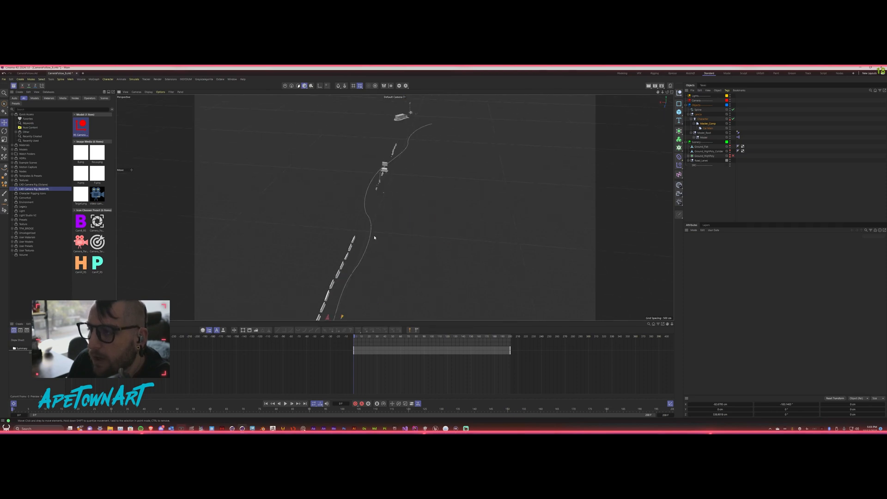
{"action": "left_click_drag", "start_coordinate": [376, 237], "coordinate": [368, 238], "text": "alt"}
Examine the spline path in the top view, then return to the perspective view around the car.
{"action": "middle_click", "coordinate": [368, 238]}
{"action": "middle_click", "coordinate": [372, 194]}
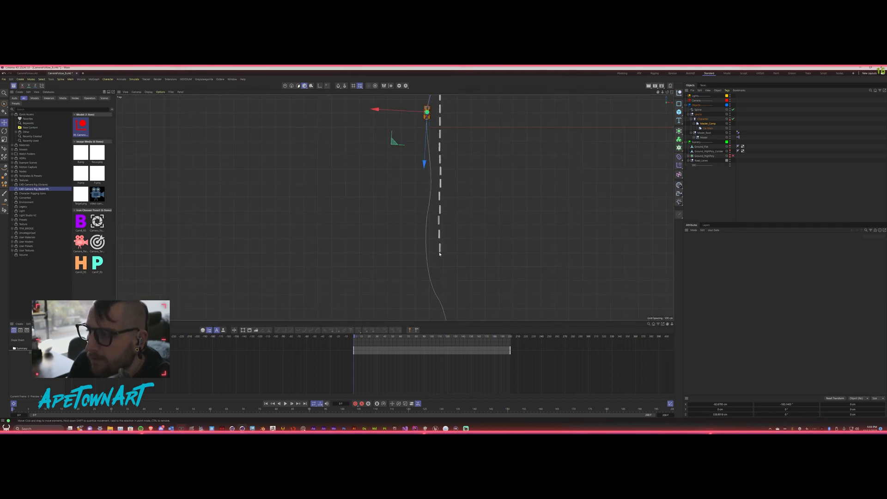
{"action": "middle_click_drag", "start_coordinate": [439, 253], "coordinate": [347, 238], "text": "alt"}
{"action": "scroll", "coordinate": [358, 260], "scroll_direction": "down", "scroll_amount": 5}
{"action": "middle_click_drag", "start_coordinate": [360, 284], "coordinate": [373, 226], "text": "alt"}
{"action": "middle_click", "coordinate": [372, 225]}
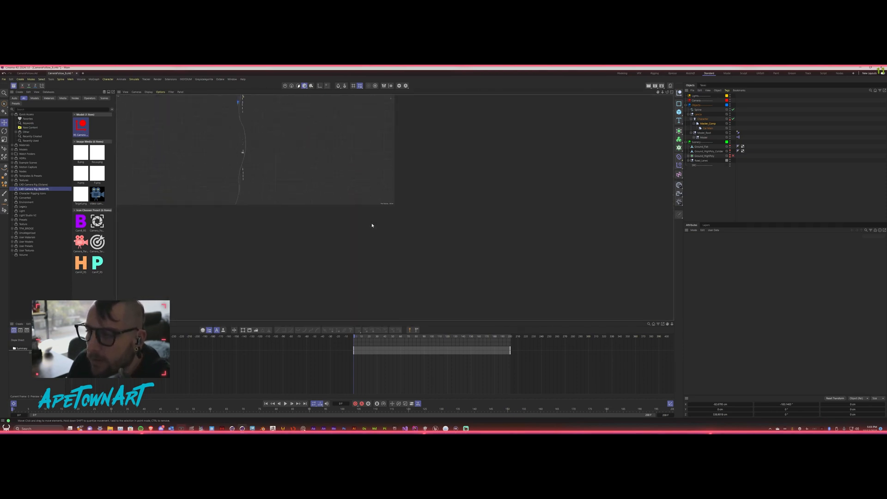
{"action": "middle_click", "coordinate": [265, 162]}
{"action": "middle_click_drag", "start_coordinate": [364, 257], "coordinate": [344, 198], "text": "alt"}
{"action": "scroll", "coordinate": [327, 233], "scroll_direction": "up", "scroll_amount": 3}
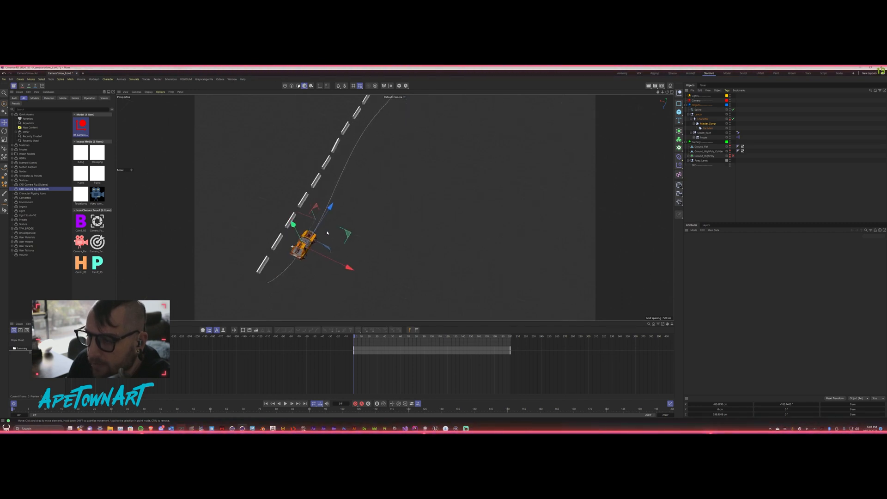
{"action": "left_click_drag", "start_coordinate": [327, 233], "coordinate": [314, 247], "text": "alt"}
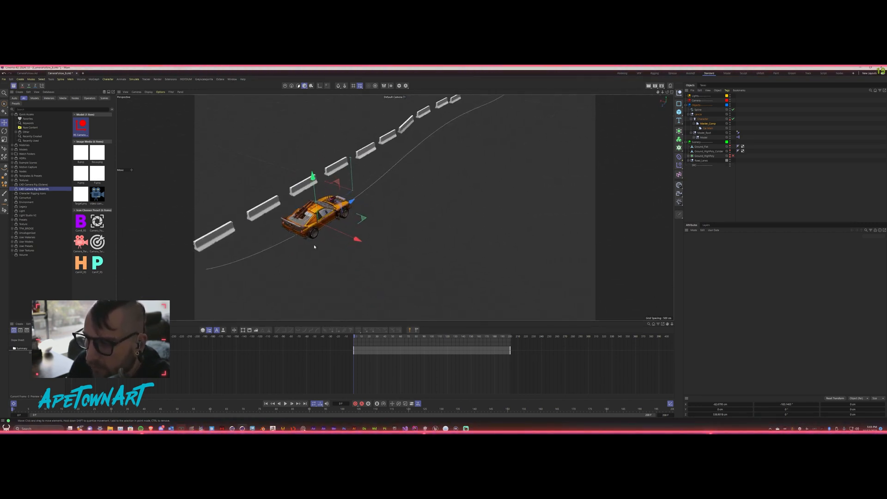
Inspect the position animation curve and its keys in the timeline, then close the timeline.
{"action": "mouse_move", "coordinate": [354, 342]}
{"action": "left_mouse_down"}
{"action": "mouse_move", "coordinate": [446, 342]}
{"action": "mouse_move", "coordinate": [343, 348]}
{"action": "left_mouse_up"}
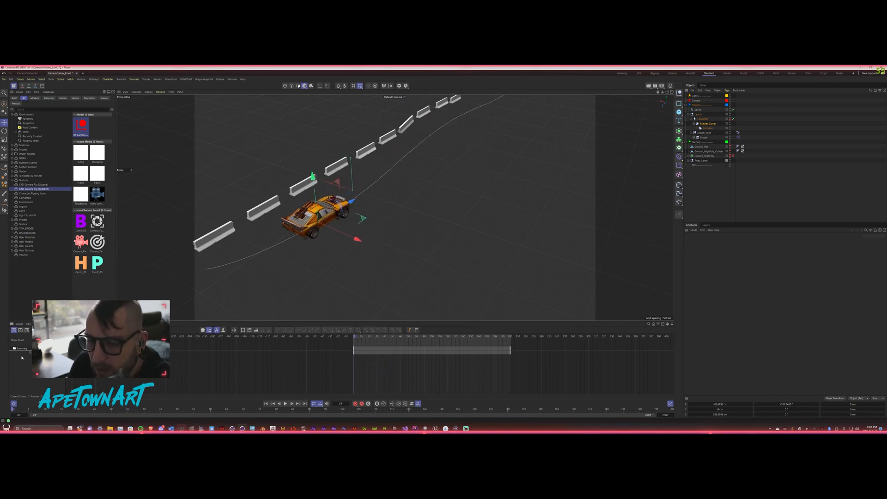
{"action": "left_click", "coordinate": [29, 354]}
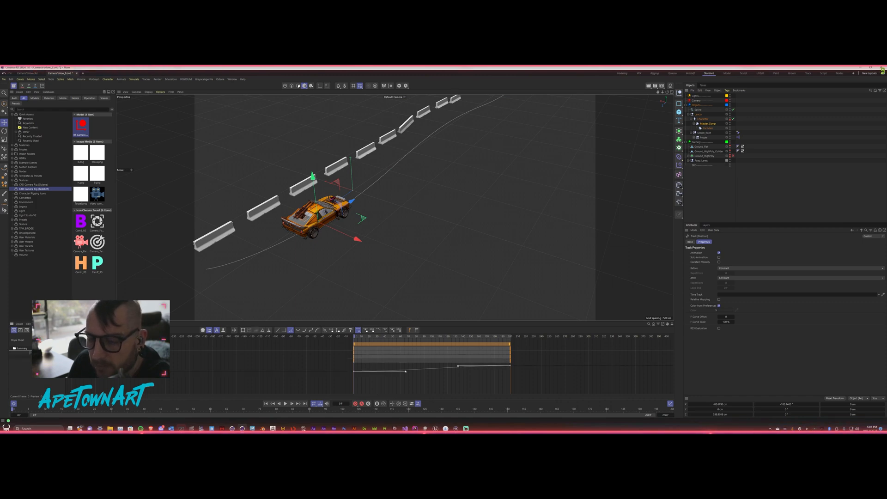
{"action": "middle_click_drag", "start_coordinate": [526, 384], "coordinate": [466, 383], "text": "alt"}
{"action": "left_click_drag", "start_coordinate": [473, 385], "coordinate": [284, 362]}
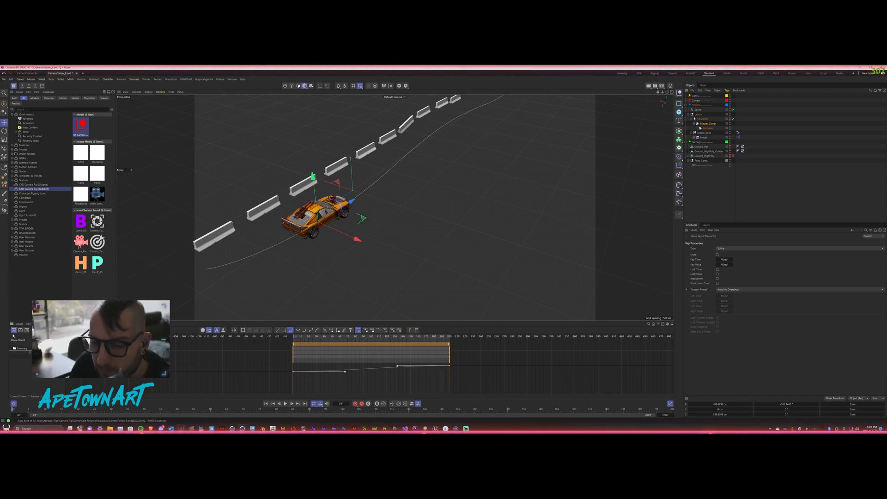
{"action": "left_click", "coordinate": [14, 404]}
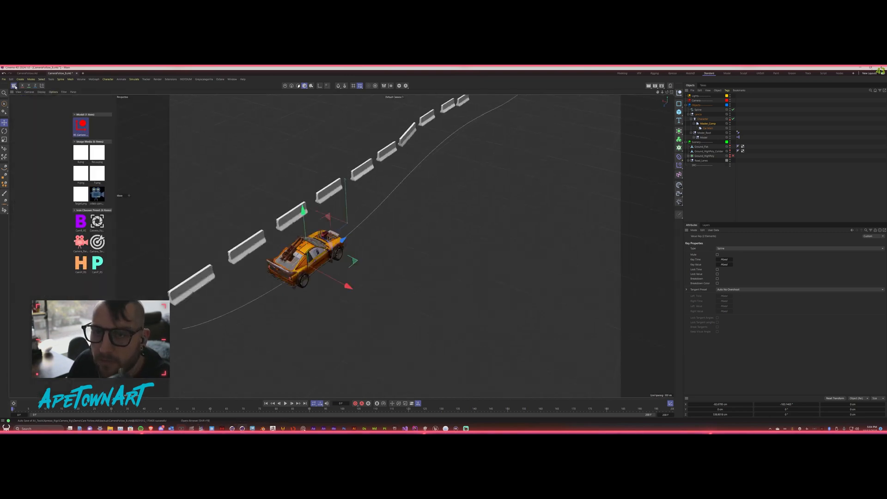
Add the RS Camera Rig from the Redshift camera rig asset library to the cameras section of the object hierarchy.
{"action": "left_click", "coordinate": [39, 185]}
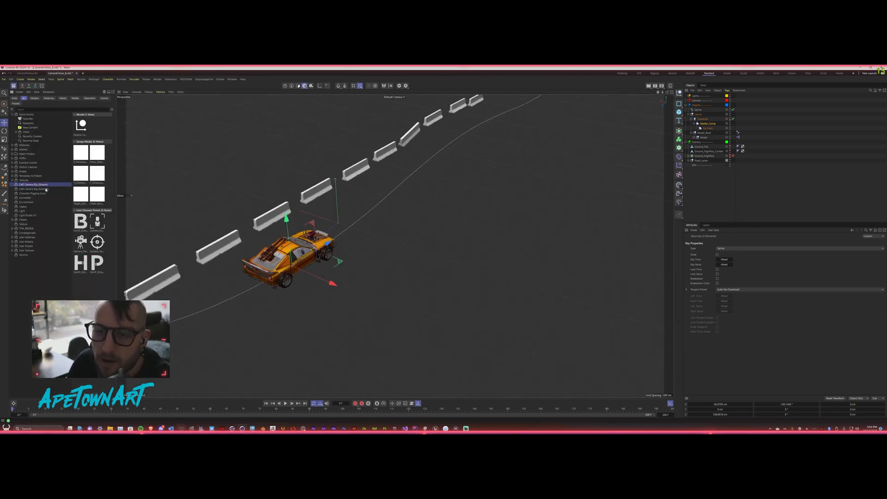
{"action": "left_click", "coordinate": [46, 189]}
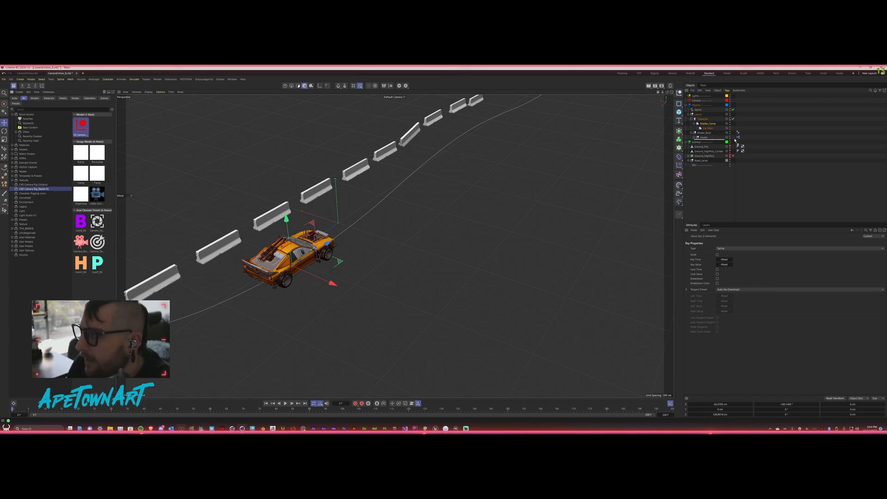
{"action": "left_click_drag", "start_coordinate": [715, 98], "coordinate": [704, 101]}
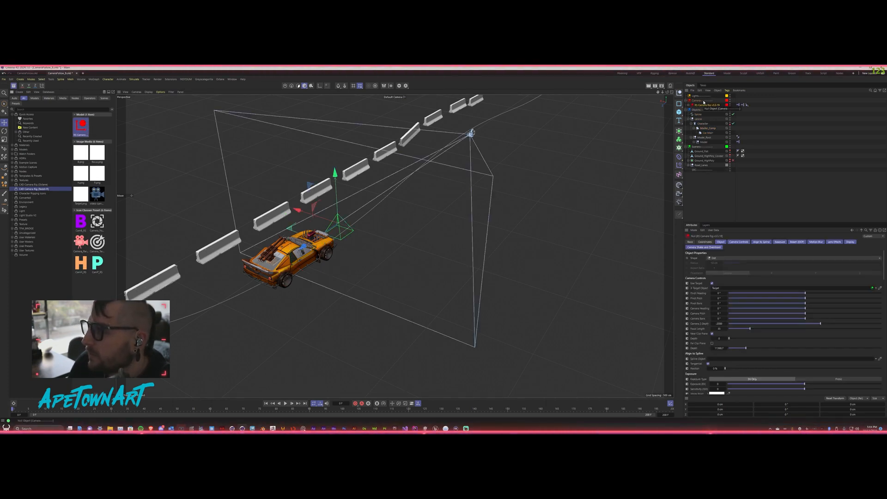
Collapse the objects section, expand the camera rig's hierarchy and select its Target null.
{"action": "middle_click_drag", "start_coordinate": [566, 158], "coordinate": [608, 176], "text": "alt"}
{"action": "left_click_drag", "start_coordinate": [608, 176], "coordinate": [415, 194], "text": "alt"}
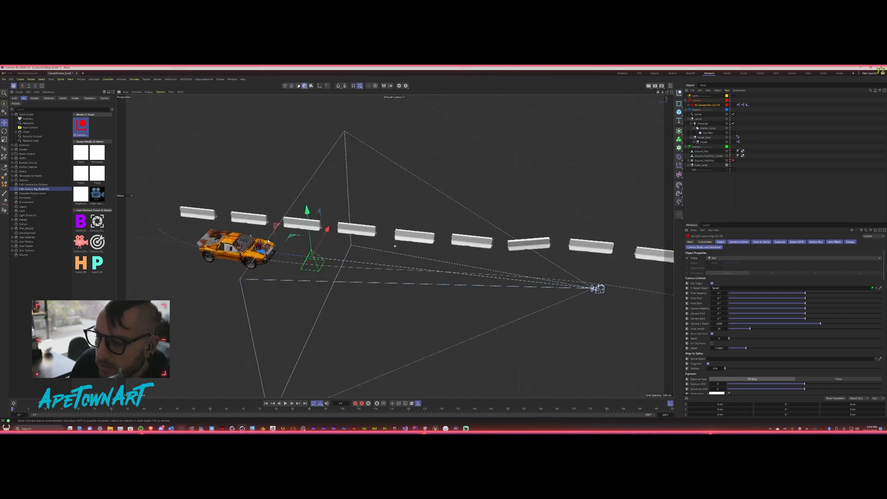
{"action": "middle_click_drag", "start_coordinate": [415, 194], "coordinate": [363, 176], "text": "alt"}
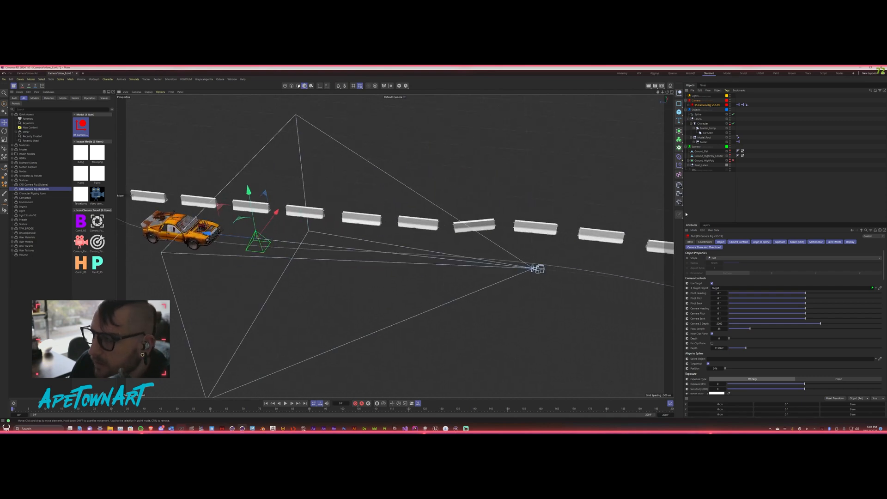
{"action": "left_click", "coordinate": [689, 110]}
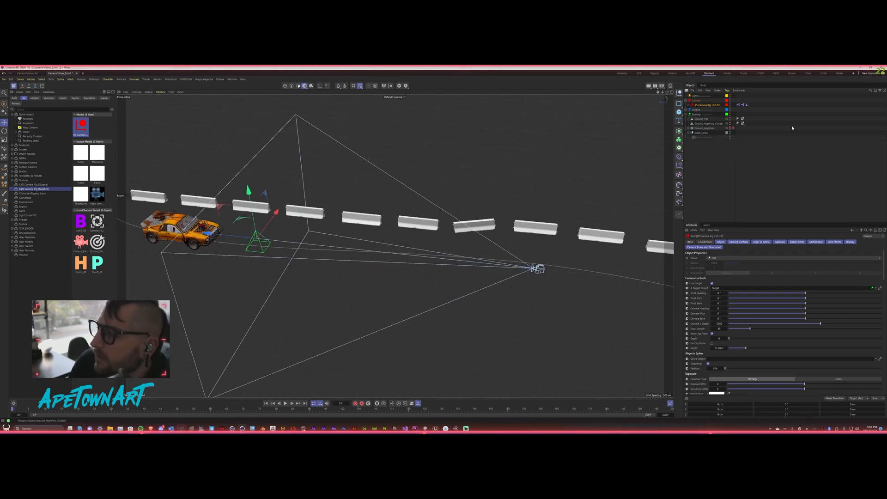
{"action": "left_click", "coordinate": [688, 105]}
{"action": "left_click_drag", "start_coordinate": [306, 226], "coordinate": [315, 272], "text": "alt"}
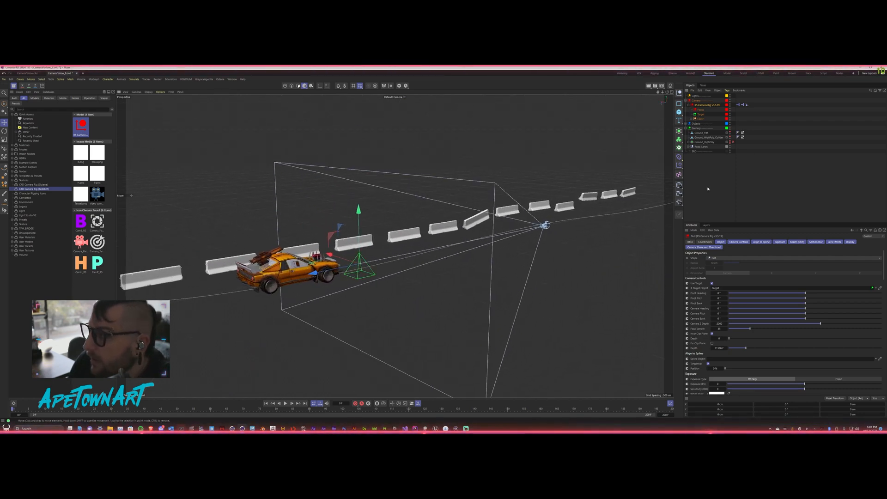
{"action": "left_click", "coordinate": [700, 111]}
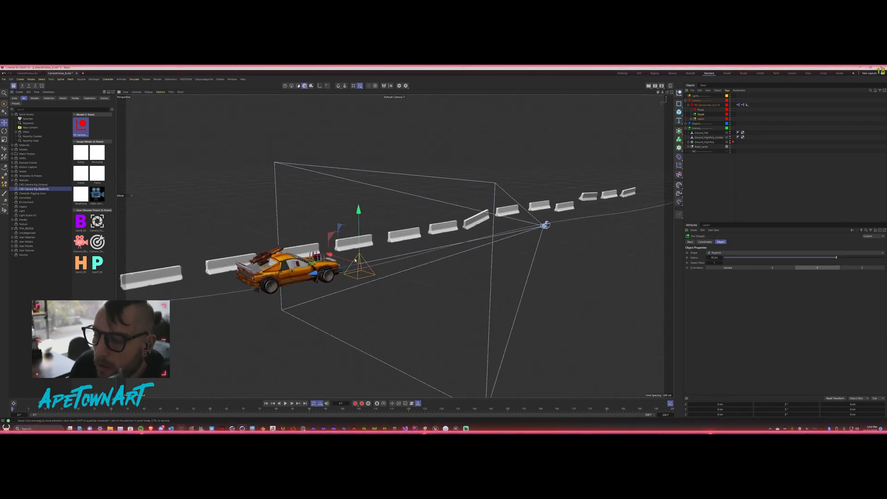
{"action": "mouse_move", "coordinate": [355, 261]}
{"action": "left_mouse_down", "text": "alt"}
{"action": "mouse_move", "coordinate": [297, 255]}
{"action": "mouse_move", "coordinate": [360, 272]}
{"action": "mouse_move", "coordinate": [182, 270]}
{"action": "mouse_move", "coordinate": [309, 281]}
{"action": "mouse_move", "coordinate": [357, 271]}
{"action": "left_mouse_up", "text": "alt"}
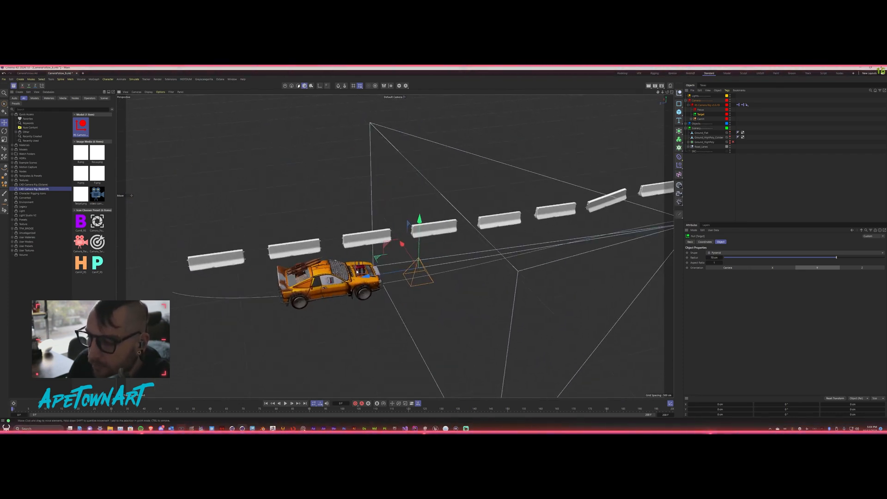
Collapse the scenery section, expand the objects section and select the car's root null.
{"action": "left_click", "coordinate": [686, 128]}
{"action": "left_click", "coordinate": [687, 123]}
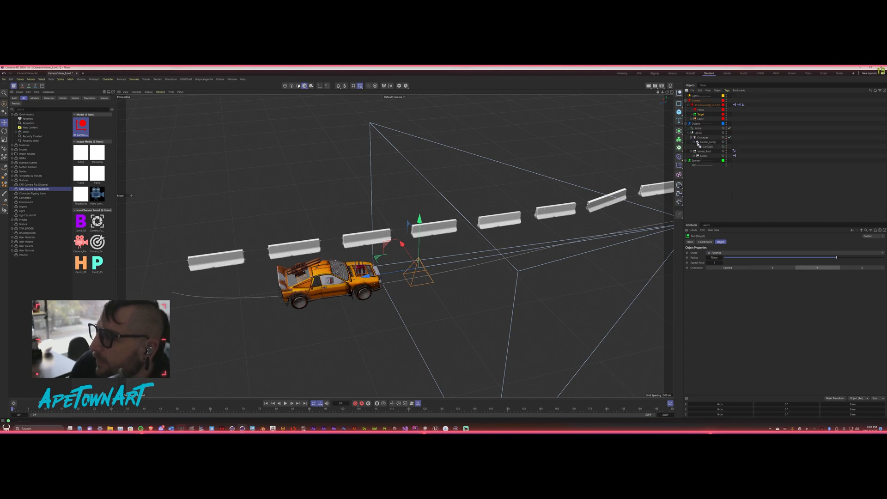
{"action": "left_click", "coordinate": [697, 133]}
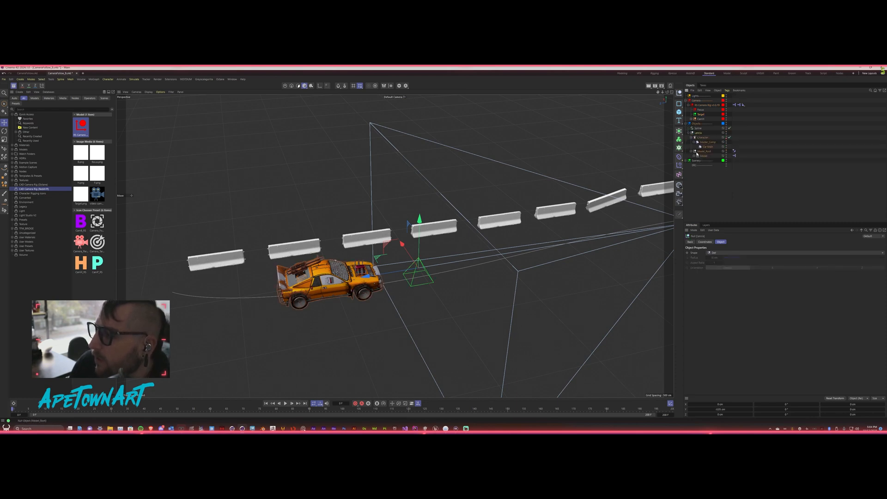
{"action": "left_click", "coordinate": [701, 152]}
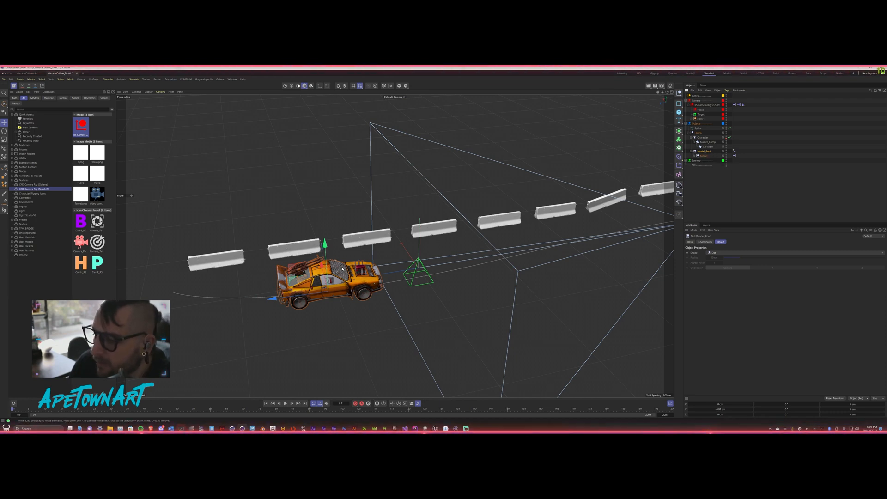
{"action": "left_click_drag", "start_coordinate": [341, 266], "coordinate": [351, 310], "text": "alt"}
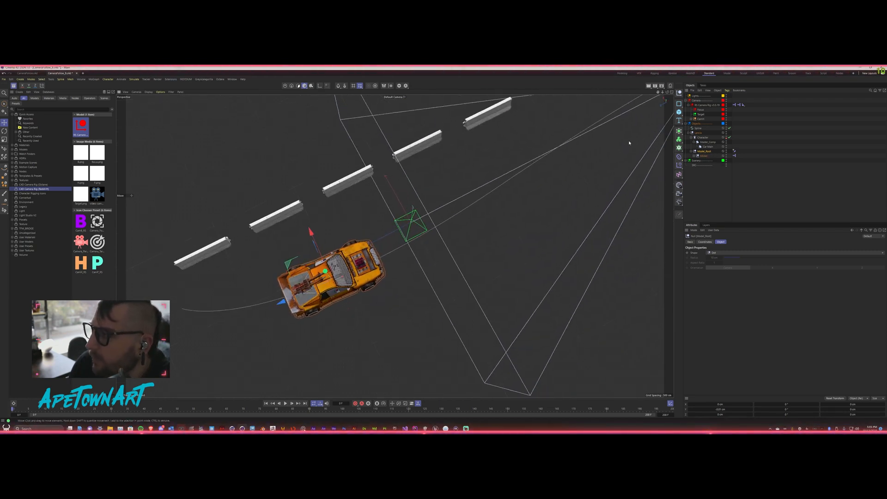
Parent the camera rig's Focus and Target nulls to the car's root null and reset their transforms.
{"action": "left_click", "coordinate": [701, 110]}
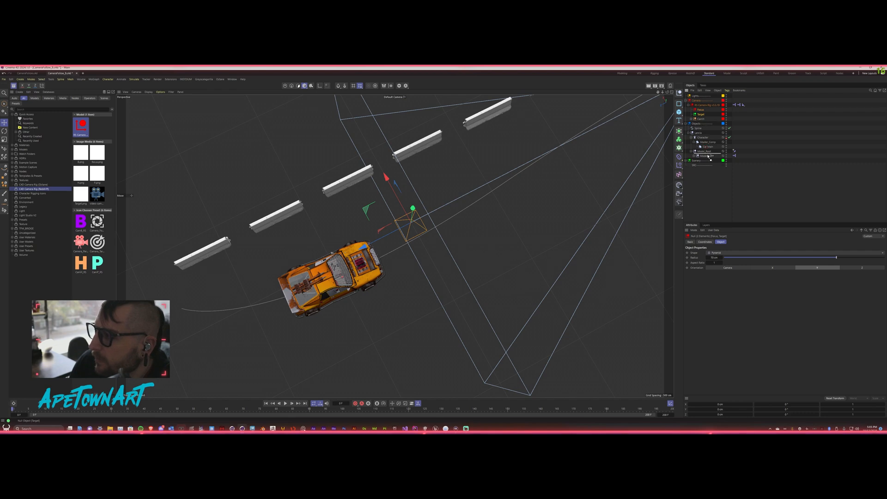
{"action": "left_click_drag", "start_coordinate": [708, 156], "coordinate": [702, 148]}
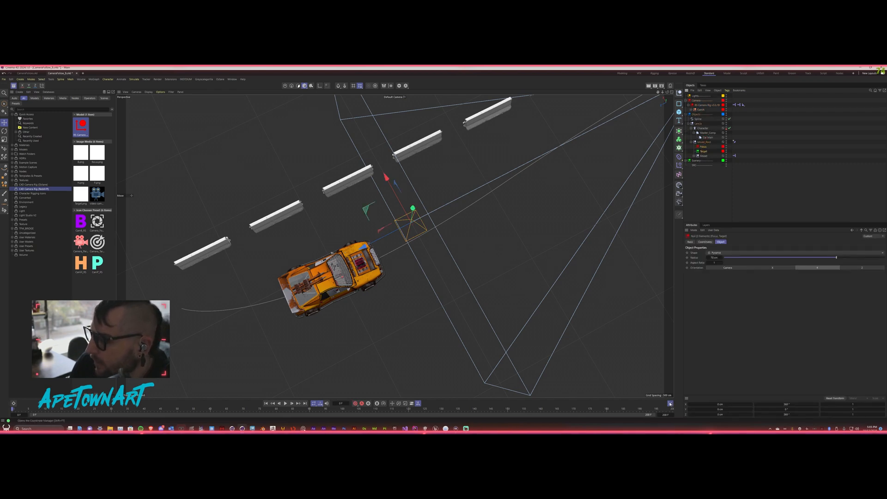
{"action": "left_click", "coordinate": [834, 397]}
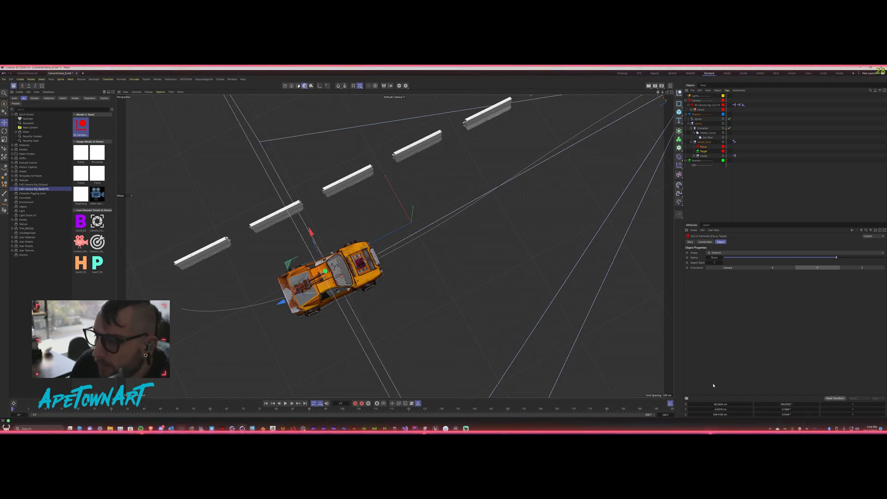
{"action": "right_click_drag", "start_coordinate": [331, 285], "coordinate": [332, 286], "text": "alt"}
{"action": "left_click_drag", "start_coordinate": [332, 286], "coordinate": [331, 291], "text": "alt"}
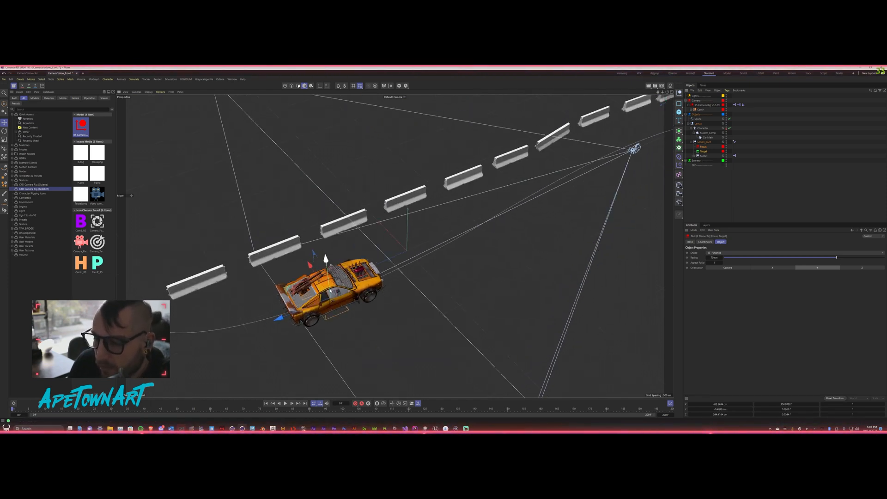
Select the RS Camera Rig and open its attributes in a separate floating window, enlarged beside the car.
{"action": "left_click", "coordinate": [783, 155]}
{"action": "left_click", "coordinate": [702, 106]}
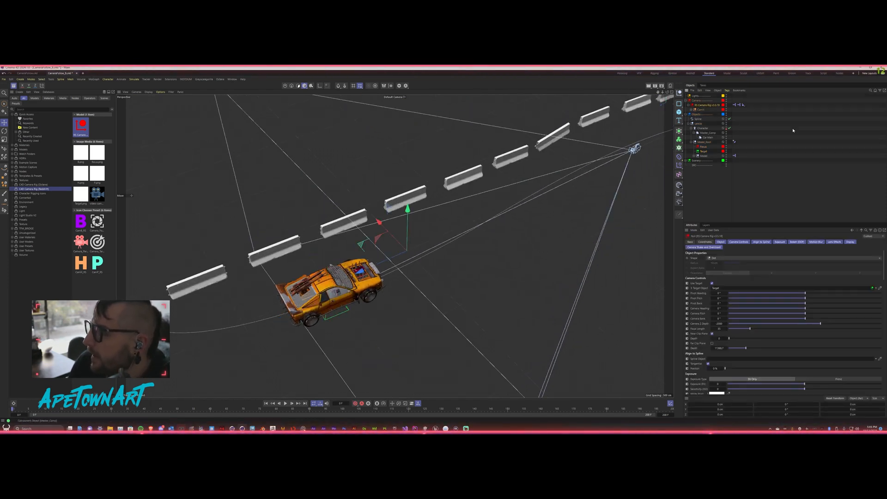
{"action": "left_click", "coordinate": [884, 230]}
{"action": "left_click_drag", "start_coordinate": [834, 228], "coordinate": [158, 117]}
{"action": "left_click_drag", "start_coordinate": [210, 223], "coordinate": [270, 370]}
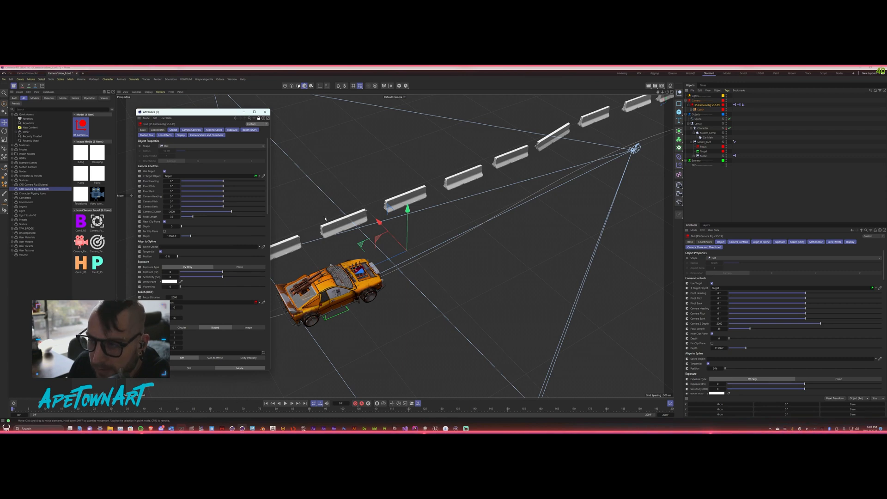
Switch the camera rig's Use Target option off and back on to compare the camera's aim at the car.
{"action": "middle_click_drag", "start_coordinate": [351, 283], "coordinate": [396, 288], "text": "alt"}
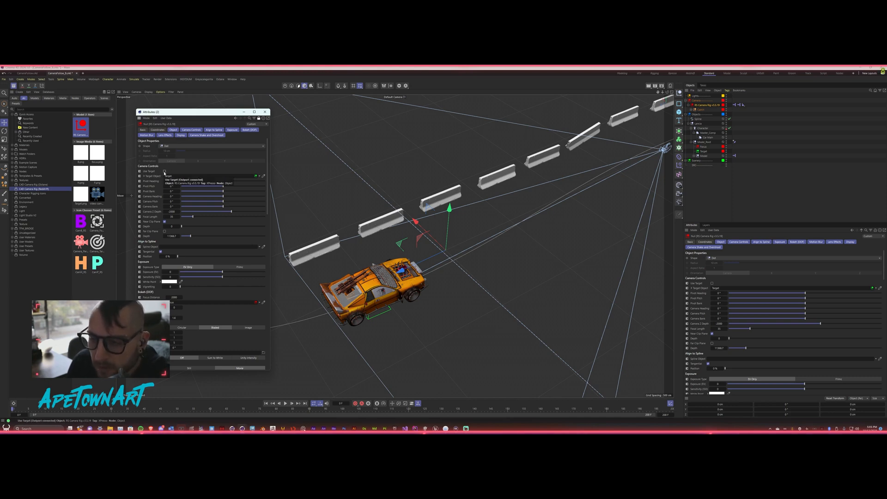
{"action": "left_click", "coordinate": [164, 172]}
{"action": "middle_click_drag", "start_coordinate": [327, 260], "coordinate": [363, 240], "text": "alt"}
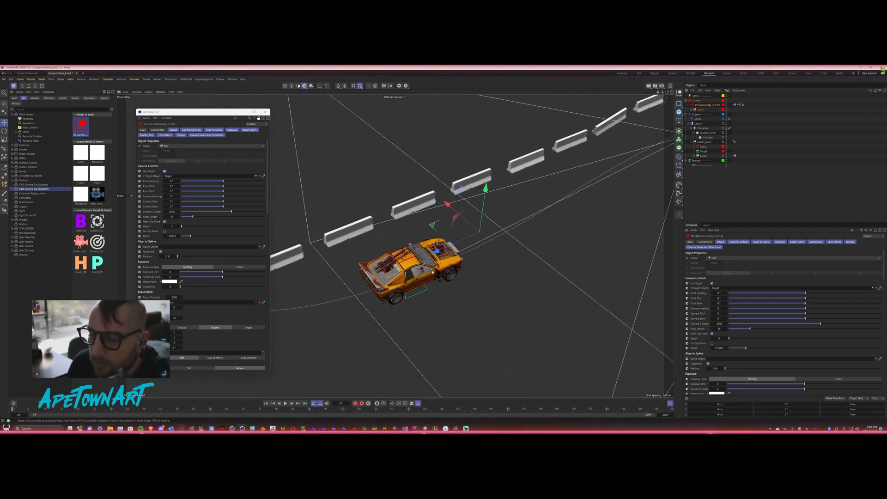
Scrub through the start of the animation from a wider view to examine how the camera tracks the car, returning to frame 0.
{"action": "left_click_drag", "start_coordinate": [32, 409], "coordinate": [81, 409]}
{"action": "left_click_drag", "start_coordinate": [445, 263], "coordinate": [394, 248], "text": "alt"}
{"action": "middle_click", "coordinate": [396, 304]}
{"action": "middle_click", "coordinate": [389, 226]}
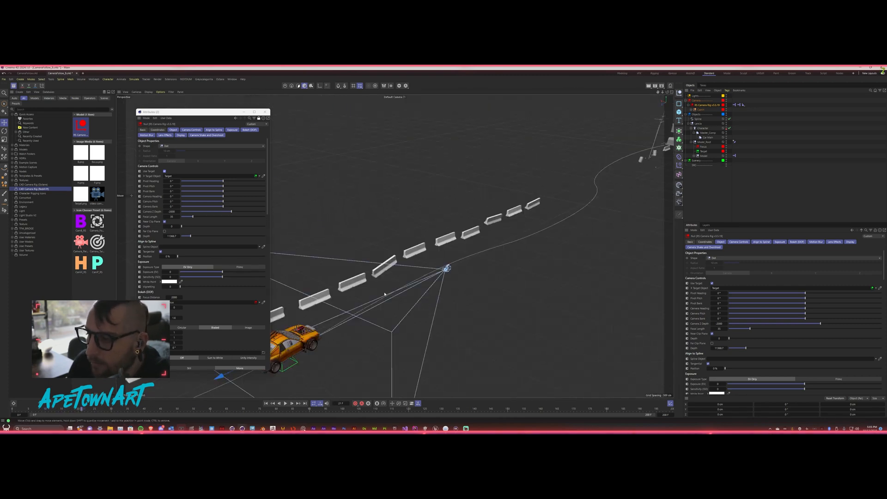
{"action": "middle_click_drag", "start_coordinate": [308, 330], "coordinate": [342, 313], "text": "alt"}
{"action": "left_click_drag", "start_coordinate": [44, 409], "coordinate": [12, 409]}
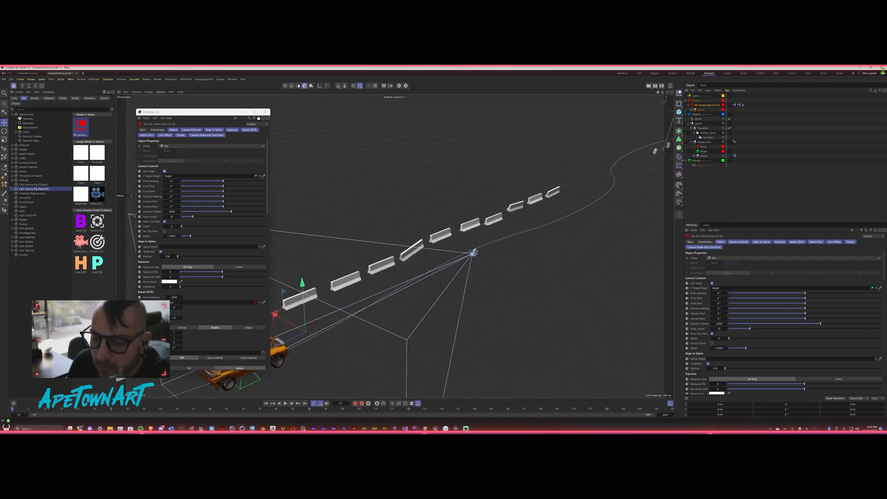
Collapse the car hierarchy and assign the car's path spline as the camera rig's Align to Spline object.
{"action": "left_click", "coordinate": [689, 124]}
{"action": "left_click", "coordinate": [698, 120]}
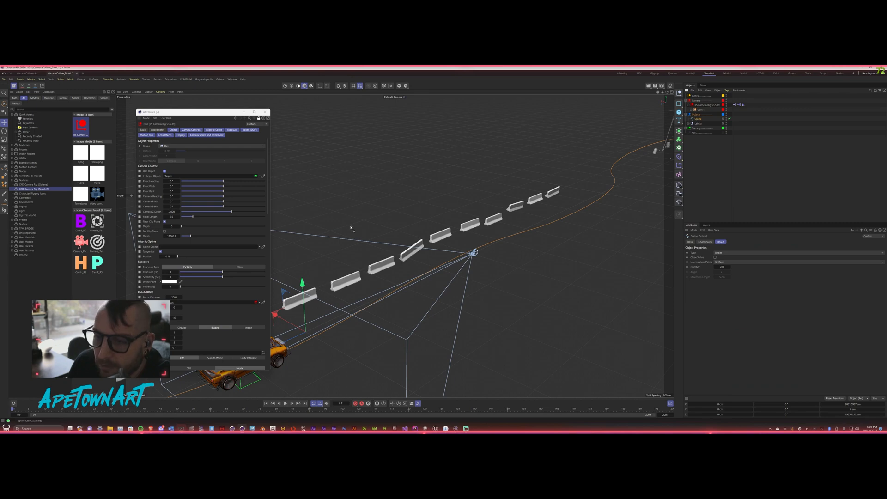
{"action": "left_click_drag", "start_coordinate": [395, 246], "coordinate": [446, 262], "text": "alt"}
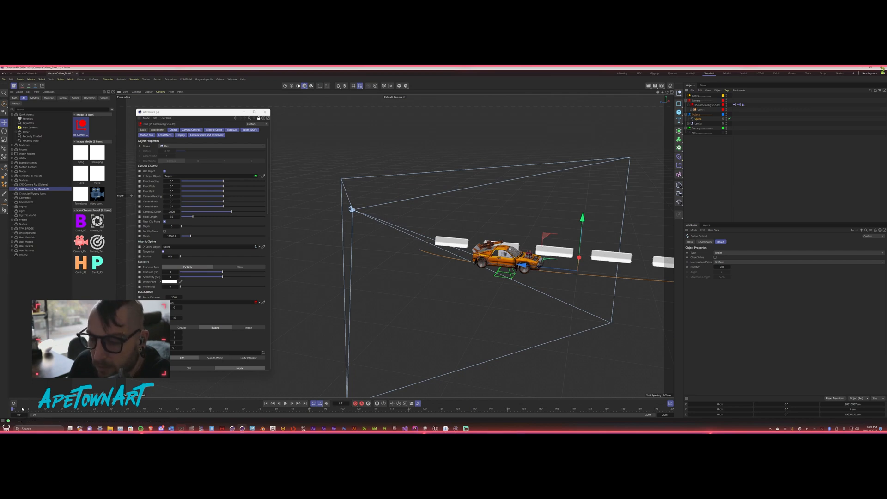
Keyframe the rig's Align to Spline position at 0% on the first frame and 100% on the last frame.
{"action": "left_click_drag", "start_coordinate": [22, 408], "coordinate": [0, 386]}
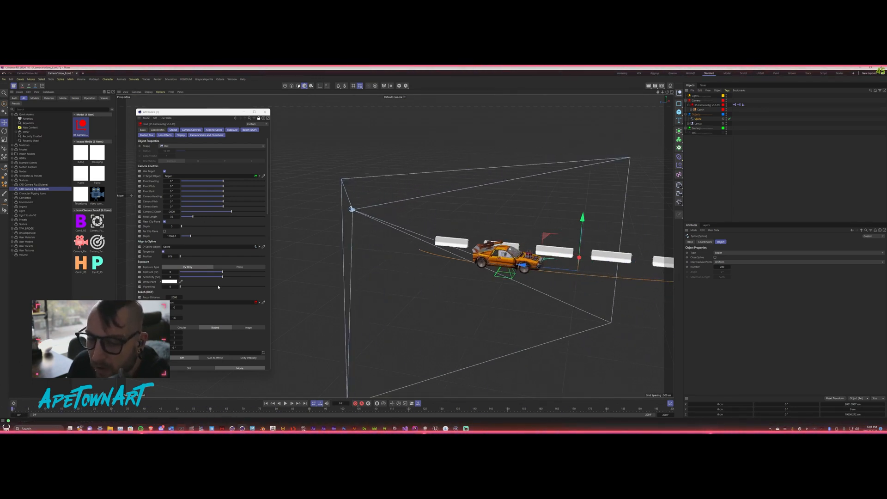
{"action": "mouse_move", "coordinate": [181, 256]}
{"action": "left_mouse_down"}
{"action": "mouse_move", "coordinate": [190, 259]}
{"action": "mouse_move", "coordinate": [169, 262]}
{"action": "left_mouse_up"}
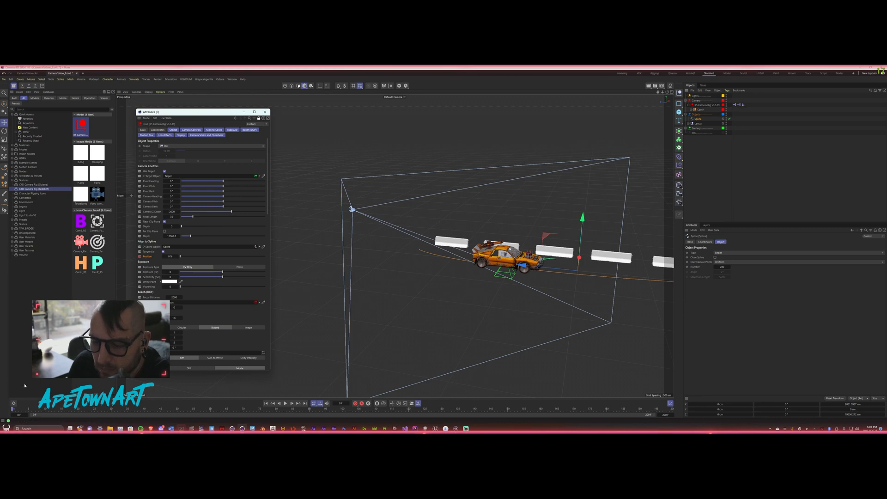
{"action": "left_click_drag", "start_coordinate": [21, 410], "coordinate": [750, 421]}
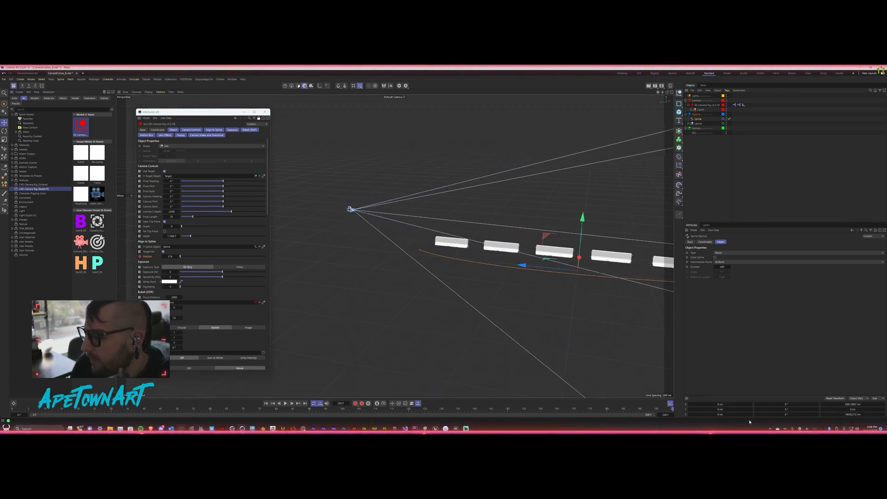
{"action": "left_click_drag", "start_coordinate": [180, 256], "coordinate": [270, 261]}
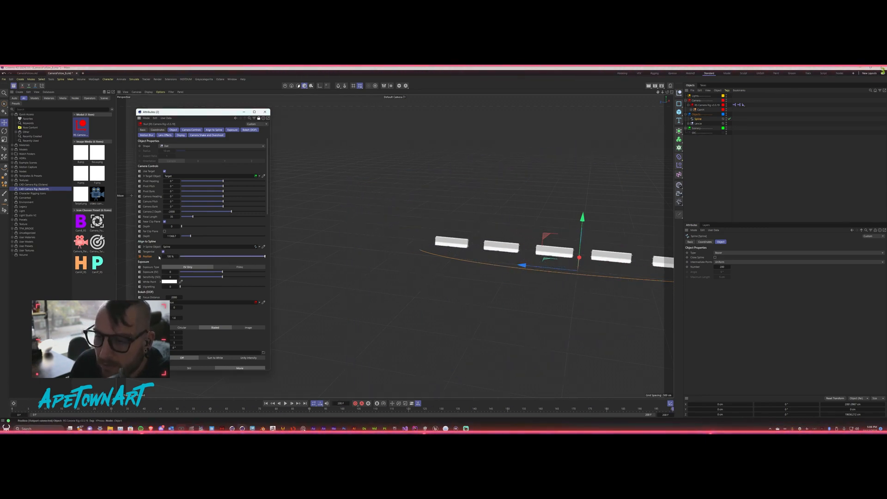
{"action": "left_click", "coordinate": [140, 256]}
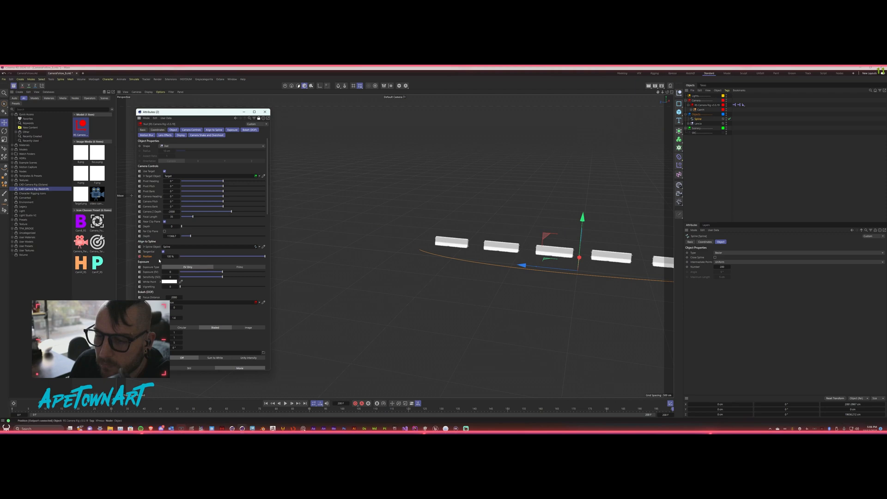
Expand the camera rig hierarchy, look through its RS camera and scrub back to frame 0 to check the car's framing.
{"action": "left_click", "coordinate": [691, 109]}
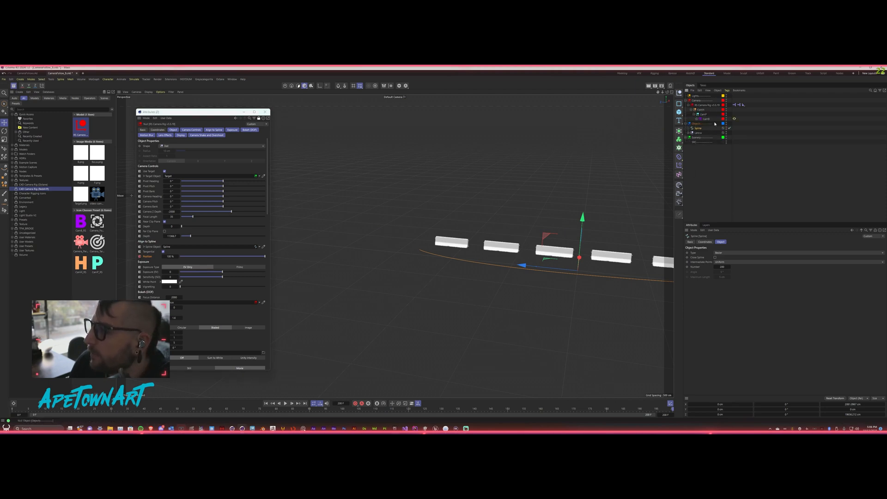
{"action": "left_click", "coordinate": [696, 119]}
{"action": "left_click", "coordinate": [741, 124]}
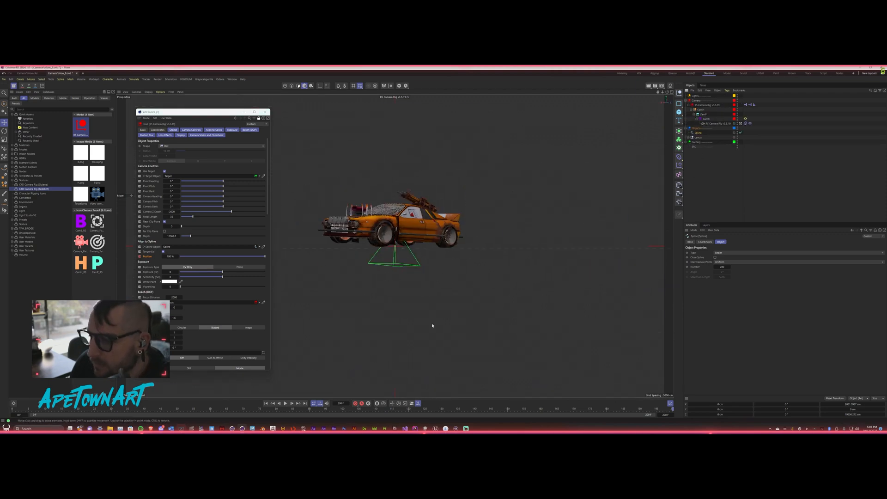
{"action": "left_click_drag", "start_coordinate": [296, 409], "coordinate": [12, 397]}
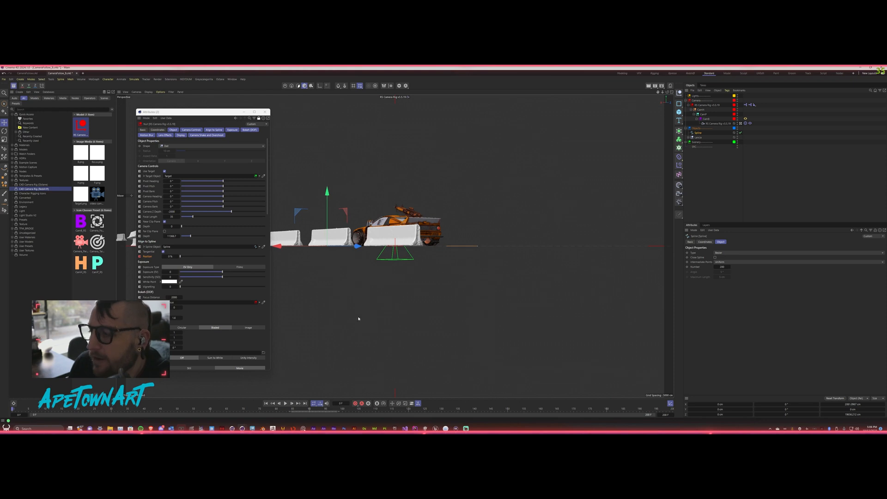
Expand the scenery section, make the red ground terrain visible in the viewport and clear the selection.
{"action": "left_click", "coordinate": [688, 143]}
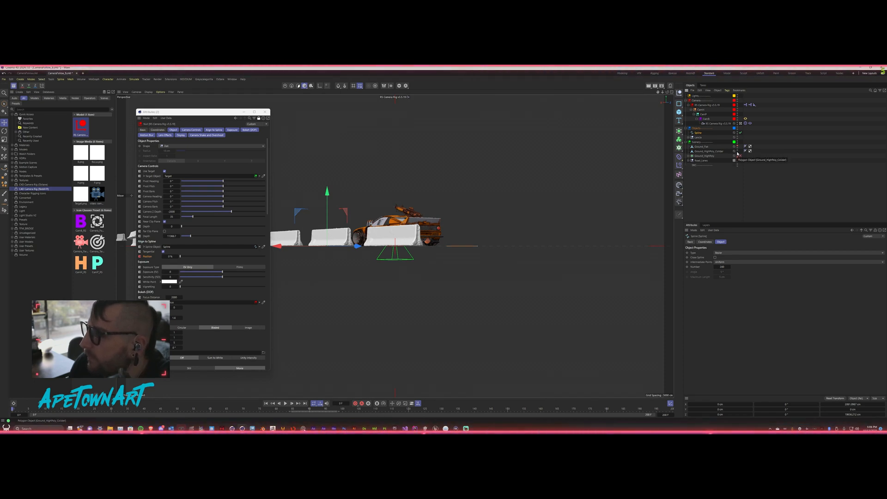
{"action": "left_click", "coordinate": [719, 160]}
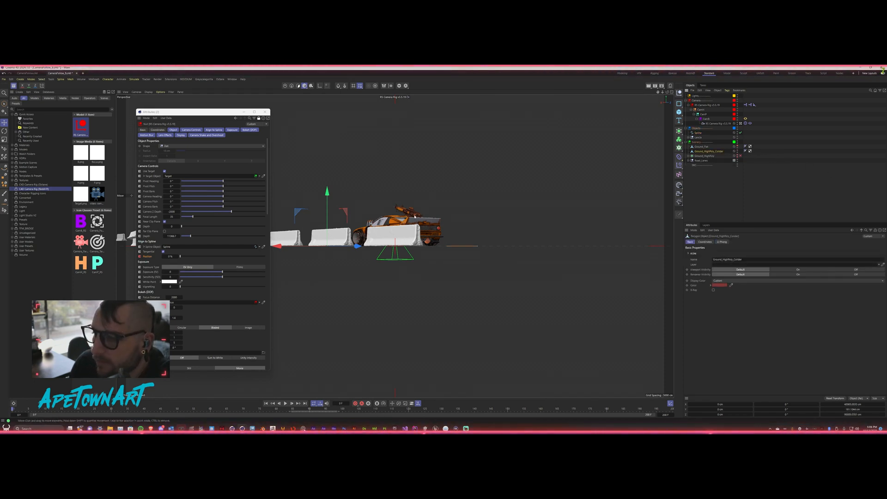
{"action": "left_click", "coordinate": [772, 144]}
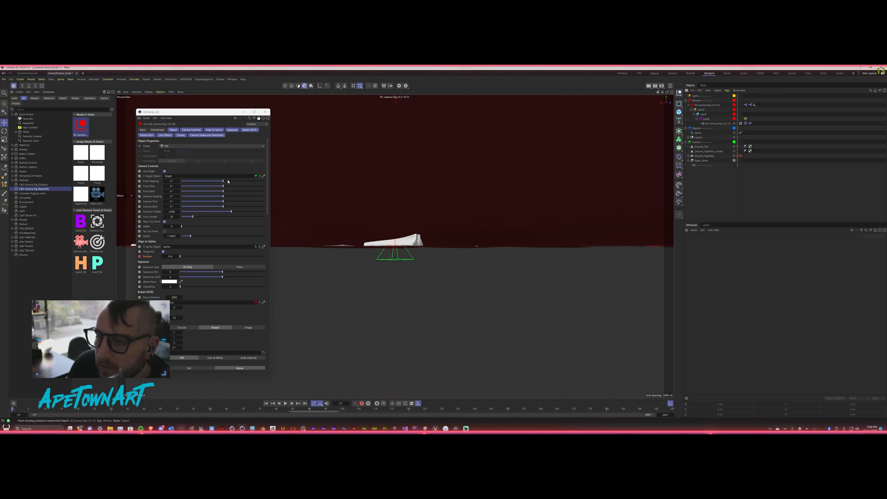
Frame the car from behind and above with the rig's pivot rotation, a Focal Length of 100 and a closer Camera Z Depth.
{"action": "left_click_drag", "start_coordinate": [220, 182], "coordinate": [217, 192]}
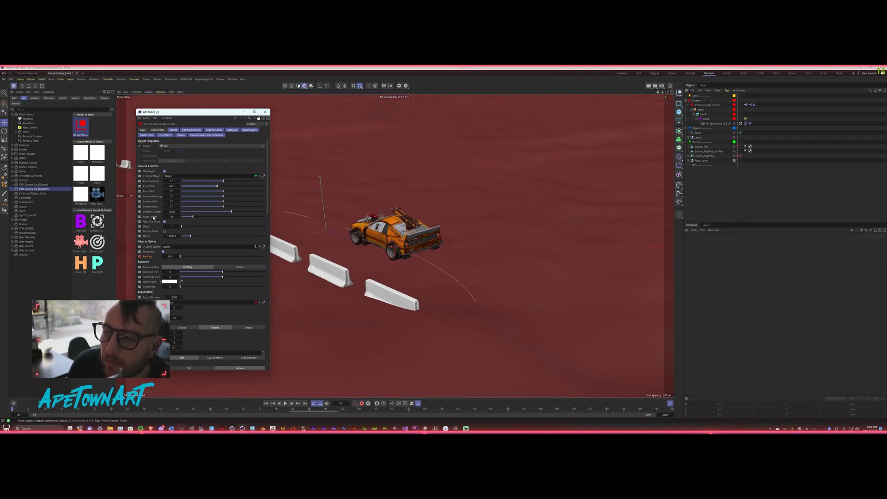
{"action": "double_click", "coordinate": [172, 216]}
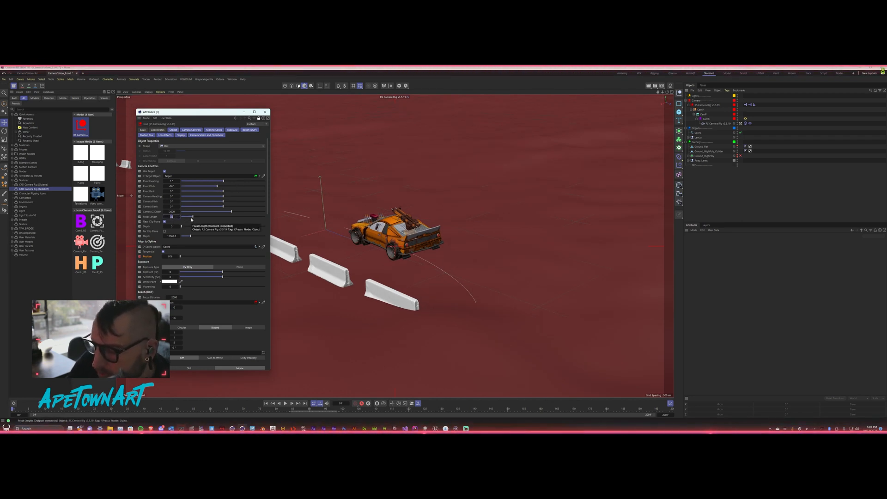
{"action": "type", "text": "100"}
{"action": "key", "text": "Return"}
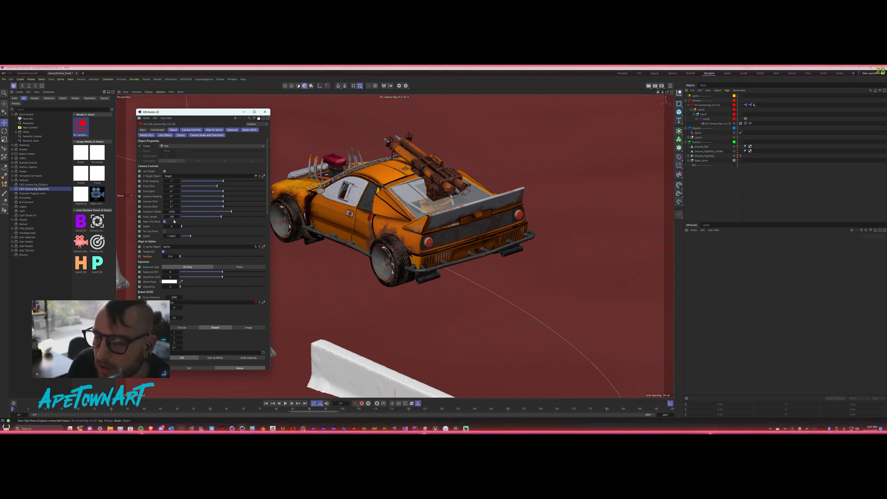
{"action": "left_click_drag", "start_coordinate": [231, 212], "coordinate": [248, 219]}
{"action": "mouse_move", "coordinate": [228, 181]}
{"action": "left_mouse_down"}
{"action": "mouse_move", "coordinate": [244, 184]}
{"action": "mouse_move", "coordinate": [221, 193]}
{"action": "left_mouse_up"}
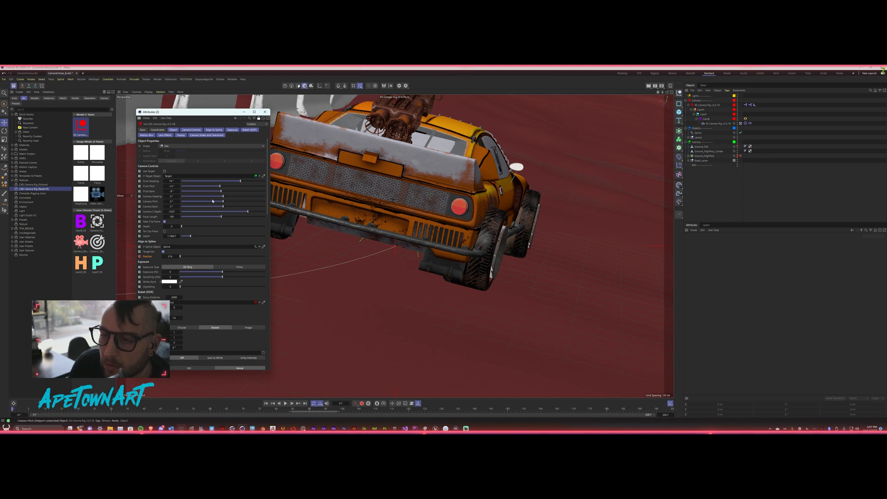
Try the camera rotation controls with Use Target off, reset Camera Bank, re-enable Use Target and refresh the view at frame 0.
{"action": "mouse_move", "coordinate": [223, 206]}
{"action": "left_mouse_down"}
{"action": "mouse_move", "coordinate": [216, 206]}
{"action": "mouse_move", "coordinate": [226, 206]}
{"action": "left_mouse_up"}
{"action": "left_click", "coordinate": [179, 207]}
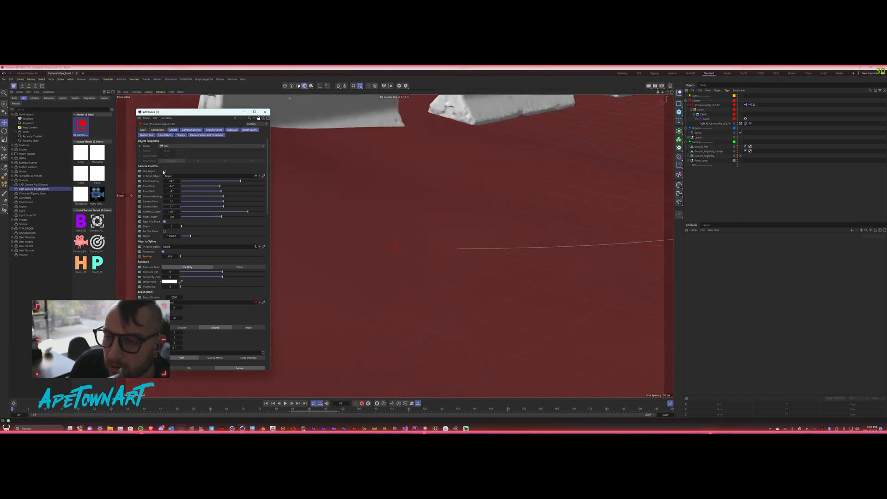
{"action": "left_click", "coordinate": [164, 171]}
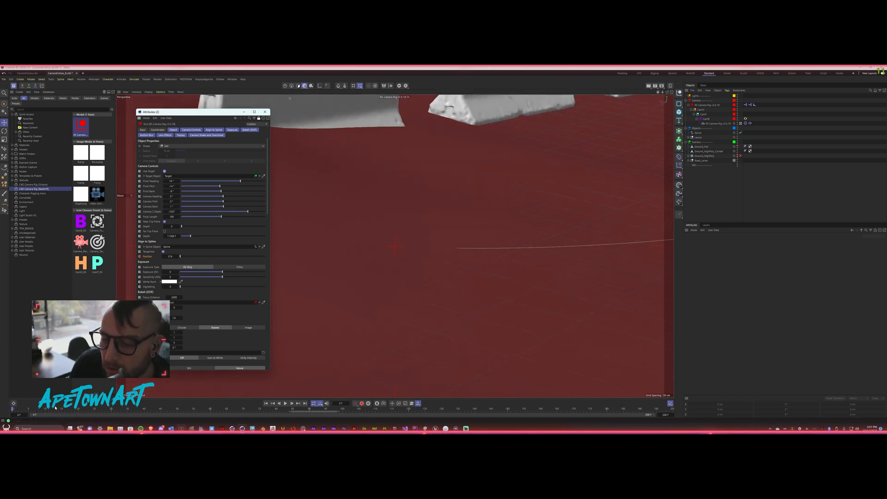
{"action": "left_click_drag", "start_coordinate": [22, 411], "coordinate": [4, 409]}
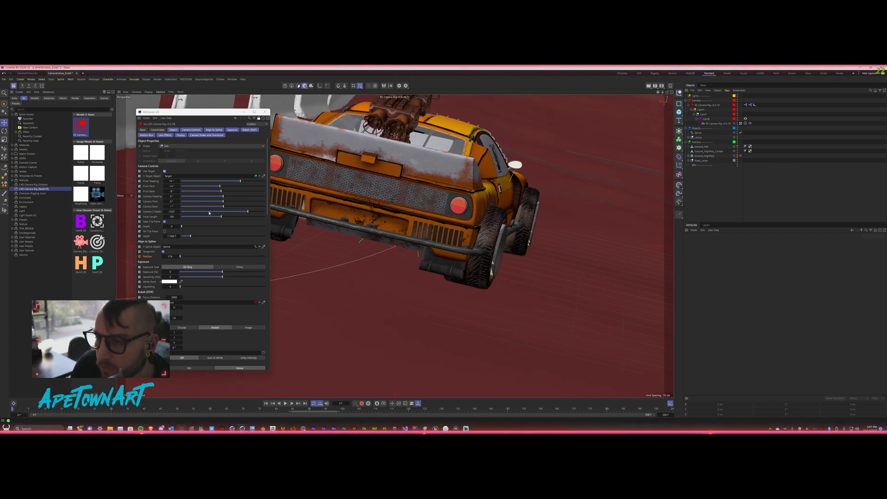
Fine-tune the pivot rotation, bring the camera closer to the car's rear and keyframe the rig's camera controls at frame 0.
{"action": "left_click_drag", "start_coordinate": [221, 190], "coordinate": [220, 189]}
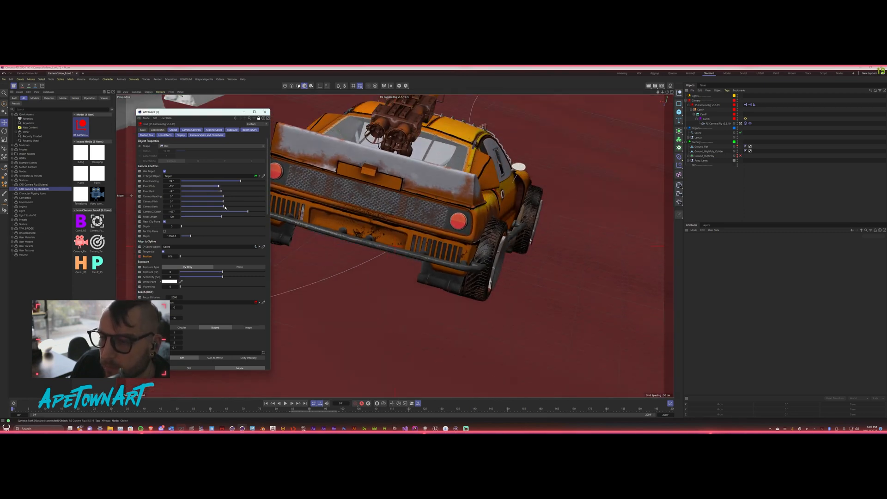
{"action": "left_click_drag", "start_coordinate": [247, 211], "coordinate": [252, 211]}
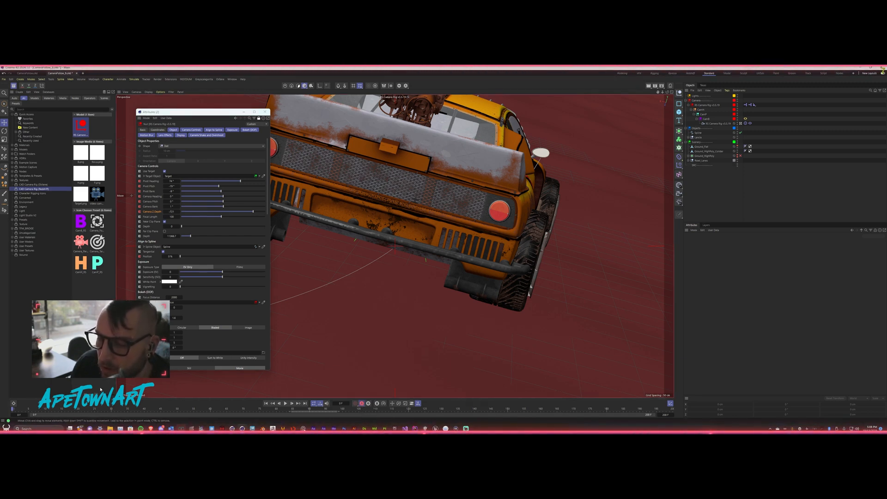
At frame 34, keyframe a higher view from the car's opposite rear corner using pivot heading, pitch, bank and Camera Z Depth.
{"action": "left_click_drag", "start_coordinate": [20, 409], "coordinate": [125, 409]}
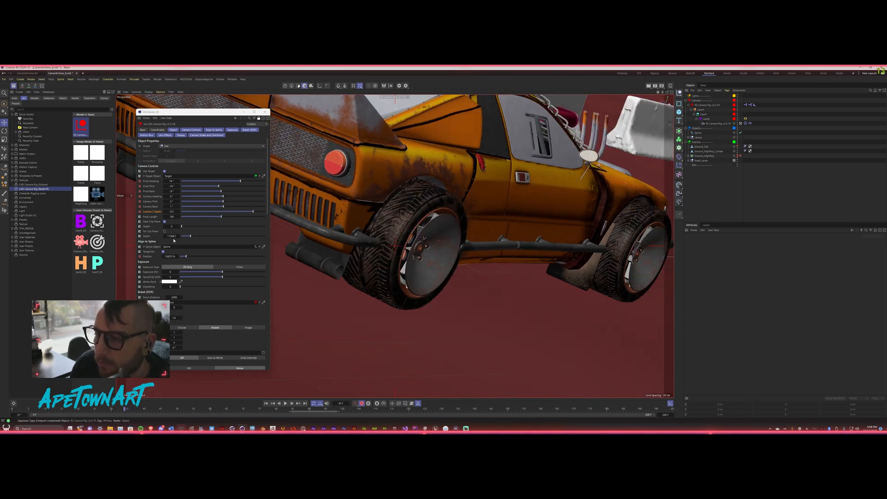
{"action": "left_click_drag", "start_coordinate": [240, 180], "coordinate": [214, 187]}
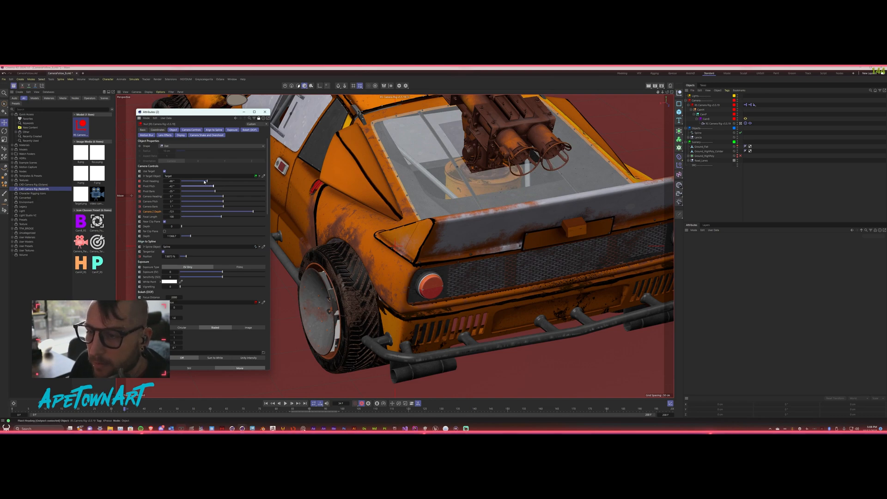
{"action": "mouse_move", "coordinate": [205, 182]}
{"action": "left_mouse_down"}
{"action": "mouse_move", "coordinate": [214, 192]}
{"action": "mouse_move", "coordinate": [208, 186]}
{"action": "left_mouse_up"}
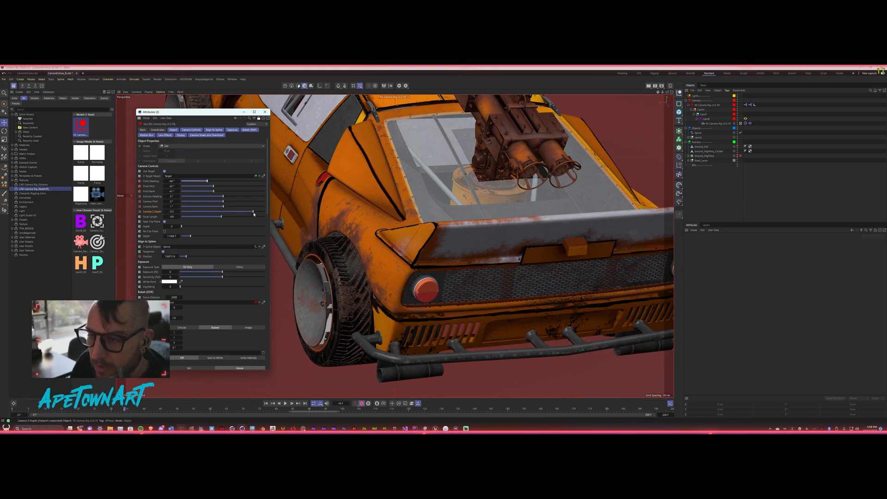
{"action": "left_click_drag", "start_coordinate": [254, 212], "coordinate": [247, 217]}
At about frame 61, pull the camera back and keyframe a levelled pivot rotation showing the car's rear and right side.
{"action": "left_click_drag", "start_coordinate": [122, 410], "coordinate": [213, 410]}
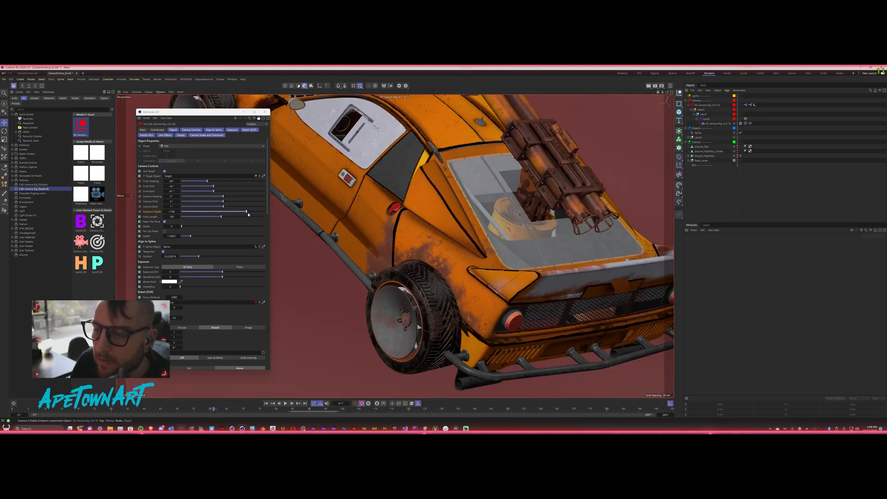
{"action": "left_click_drag", "start_coordinate": [247, 213], "coordinate": [233, 211]}
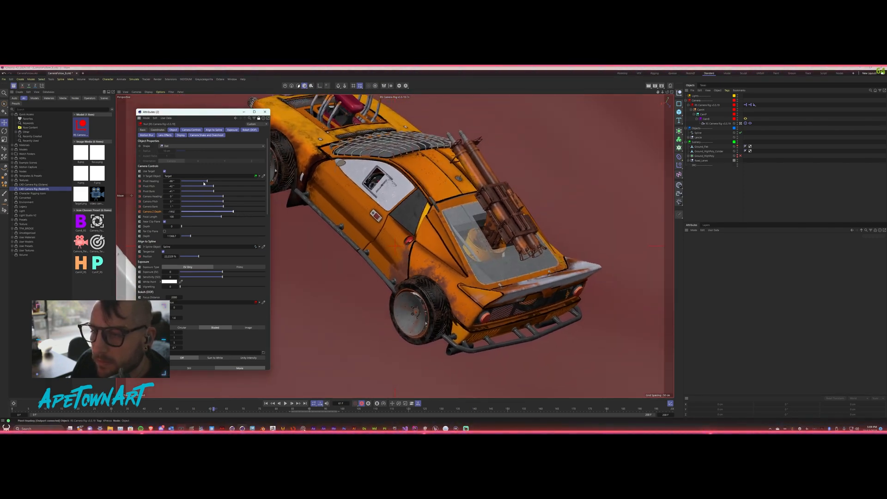
{"action": "left_click_drag", "start_coordinate": [207, 181], "coordinate": [223, 196]}
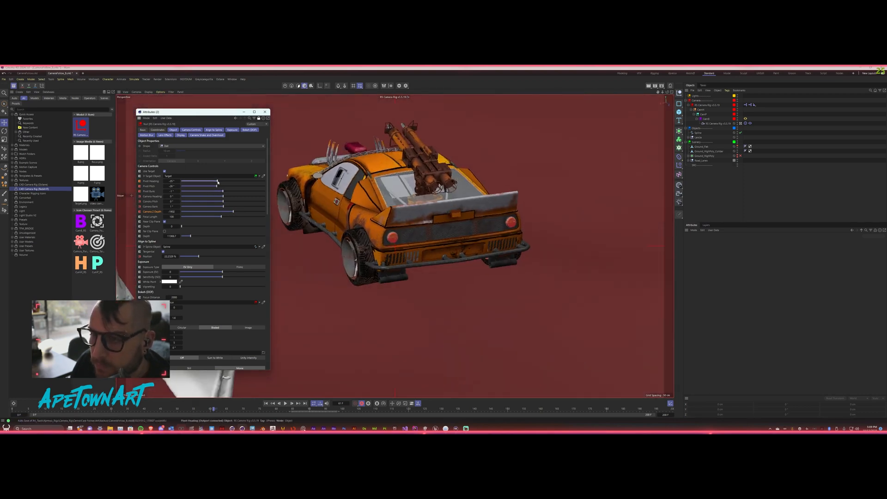
{"action": "left_click_drag", "start_coordinate": [219, 180], "coordinate": [235, 186]}
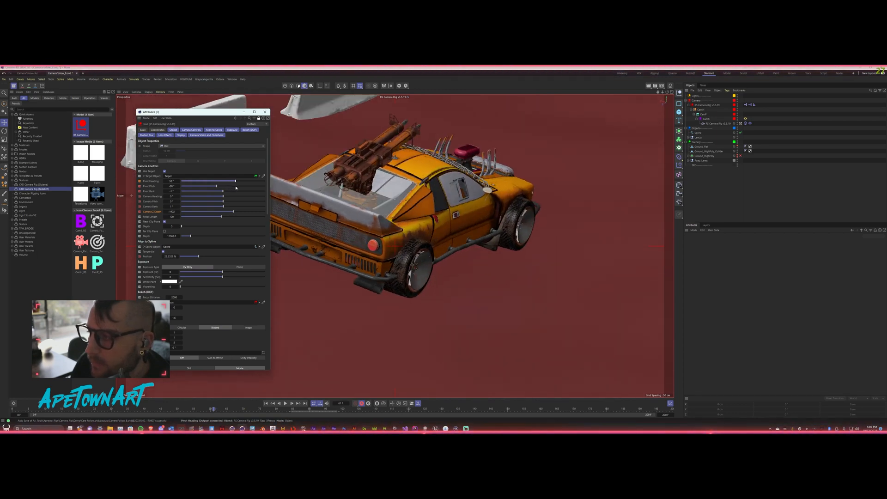
At about frame 76, keyframe a low close-up of the car's side wheels using the pivot rotation and Camera Z Depth.
{"action": "left_click_drag", "start_coordinate": [211, 409], "coordinate": [262, 402]}
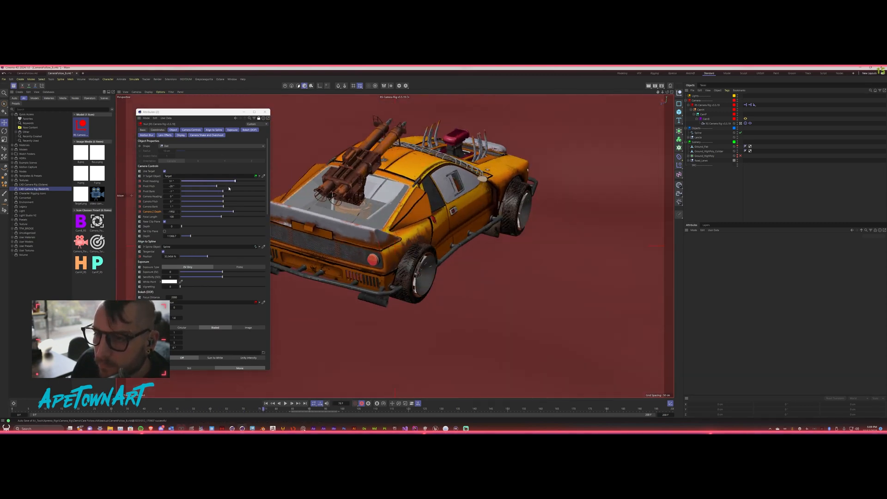
{"action": "left_click_drag", "start_coordinate": [235, 181], "coordinate": [249, 211]}
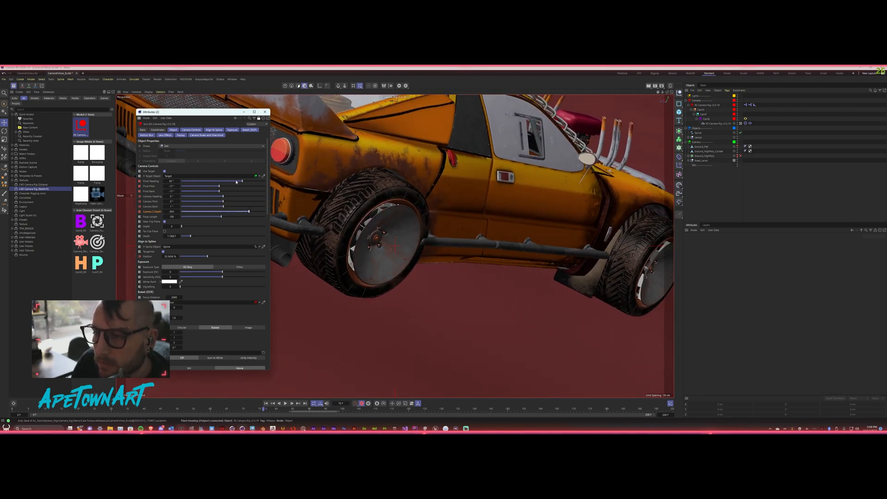
{"action": "left_click_drag", "start_coordinate": [236, 181], "coordinate": [242, 184]}
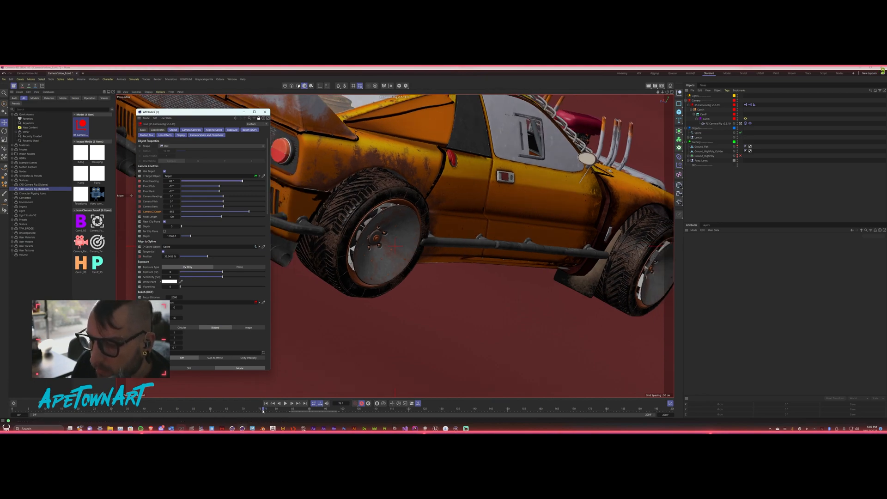
Scrub through the keyframed camera move and return to frame 0 for playback.
{"action": "left_click_drag", "start_coordinate": [263, 408], "coordinate": [281, 403]}
{"action": "left_click_drag", "start_coordinate": [136, 400], "coordinate": [13, 408]}
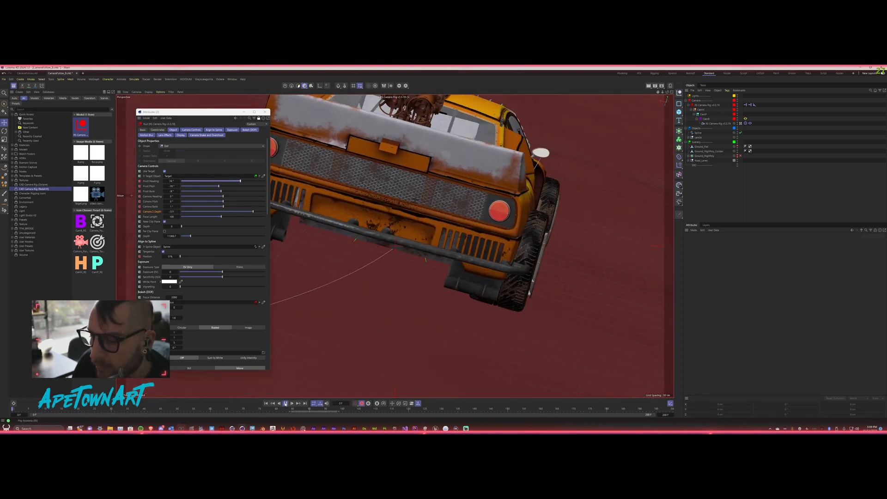
Play the camera move from frame 0, and scrub back over the approach to the wheel close-up.
{"action": "left_click", "coordinate": [286, 404]}
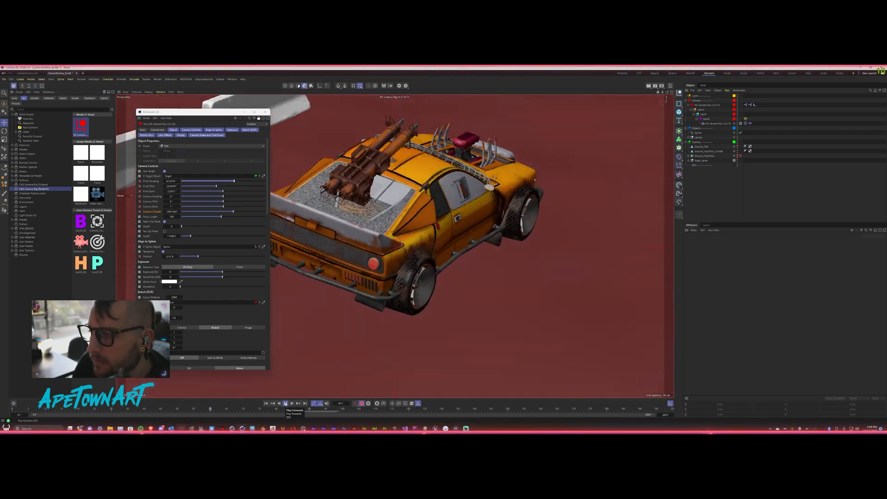
{"action": "left_click", "coordinate": [285, 403]}
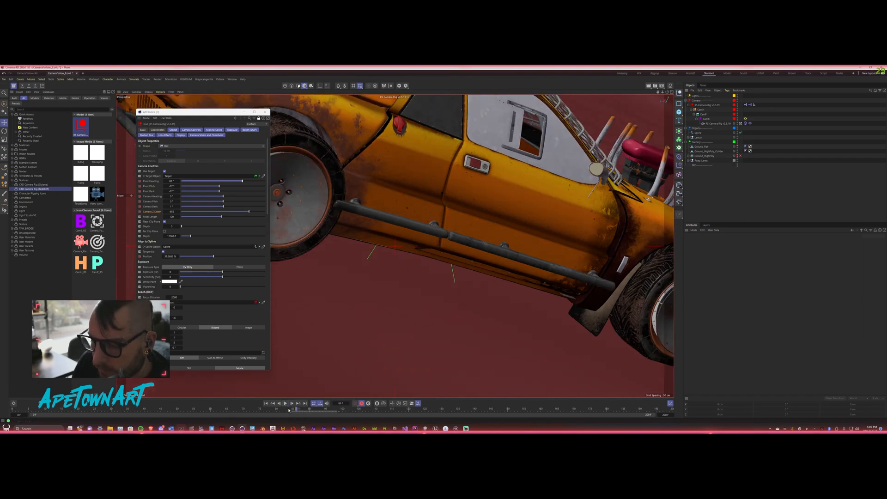
{"action": "left_click_drag", "start_coordinate": [288, 410], "coordinate": [212, 412]}
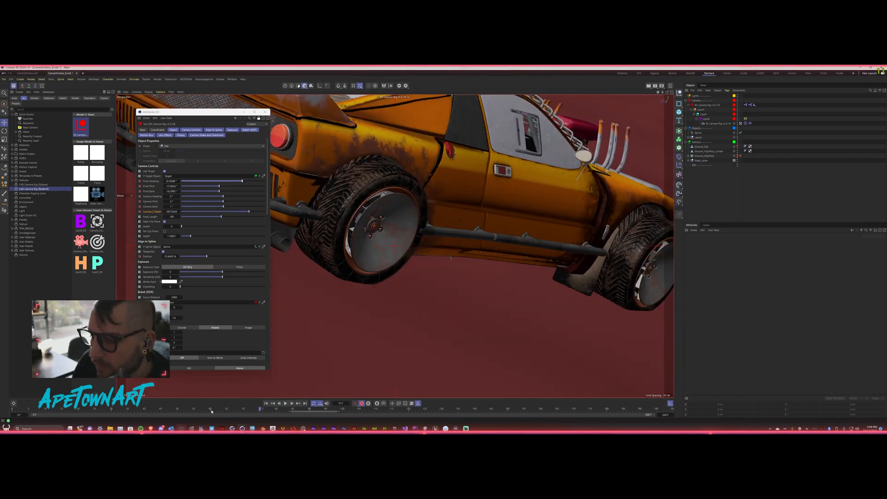
In the timeline, move the camera rig keys at frame 76 to about frame 94, and replay the animation from the start.
{"action": "left_click", "coordinate": [13, 402]}
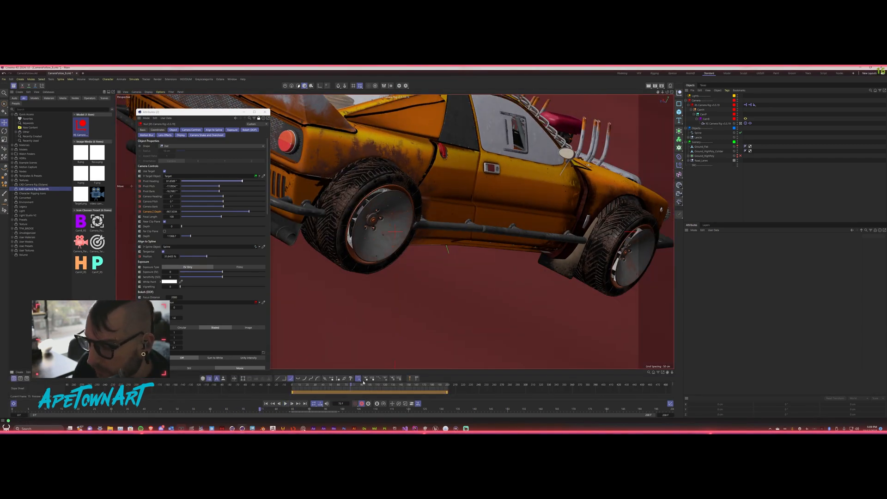
{"action": "mouse_move", "coordinate": [357, 369]}
{"action": "left_mouse_down"}
{"action": "mouse_move", "coordinate": [356, 343]}
{"action": "mouse_move", "coordinate": [363, 359]}
{"action": "left_mouse_up"}
{"action": "left_click", "coordinate": [351, 359]}
{"action": "left_click", "coordinate": [350, 371]}
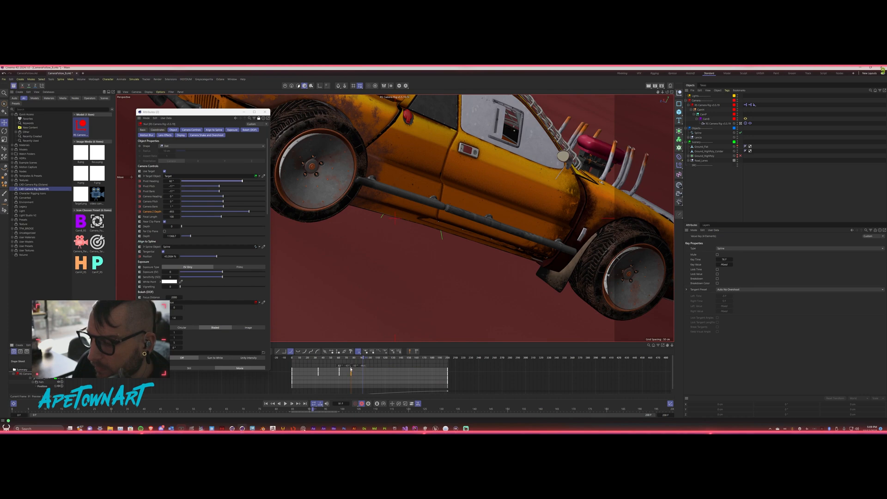
{"action": "left_click_drag", "start_coordinate": [353, 368], "coordinate": [311, 358]}
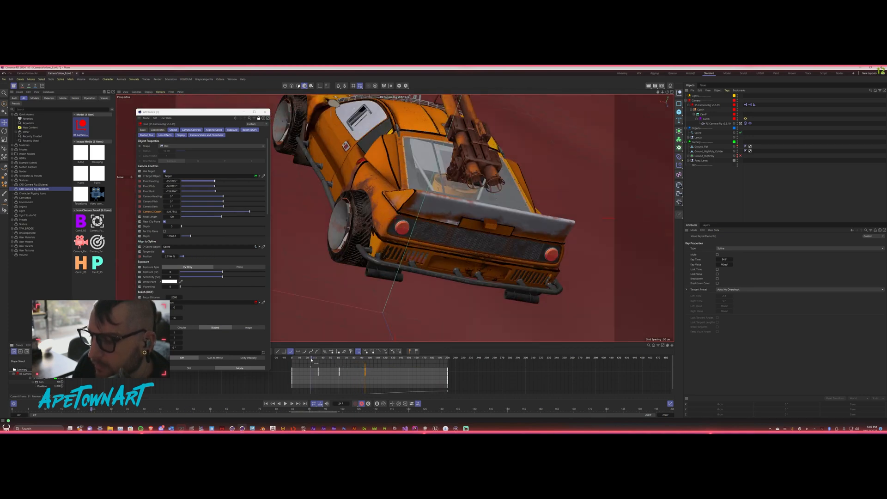
{"action": "left_click", "coordinate": [266, 404]}
{"action": "left_click", "coordinate": [285, 404]}
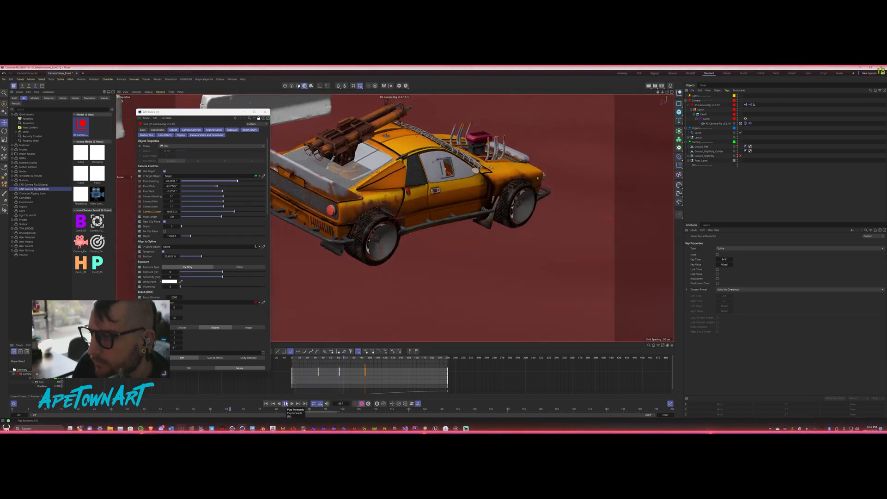
At frame 94, revise the keyframed view to a higher, wider rear three-quarter angle using pivot heading, pivot pitch and Camera Z Depth.
{"action": "left_click_drag", "start_coordinate": [360, 362], "coordinate": [367, 359]}
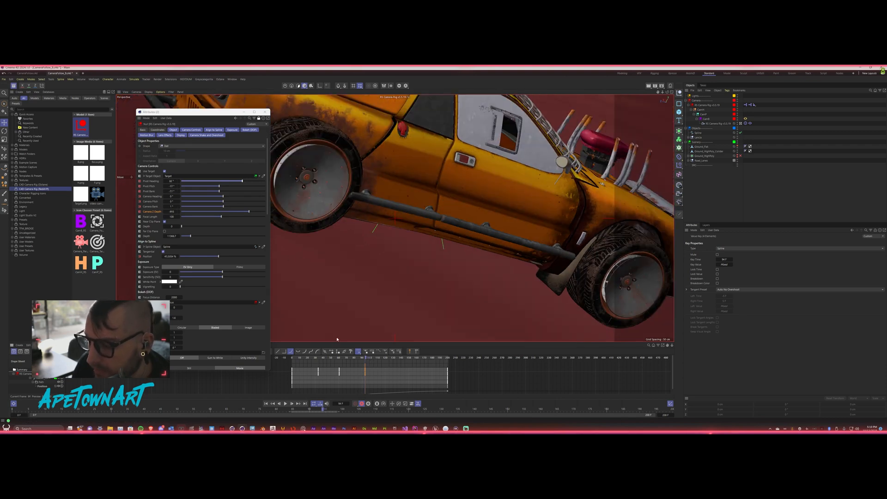
{"action": "left_click_drag", "start_coordinate": [254, 181], "coordinate": [239, 181]}
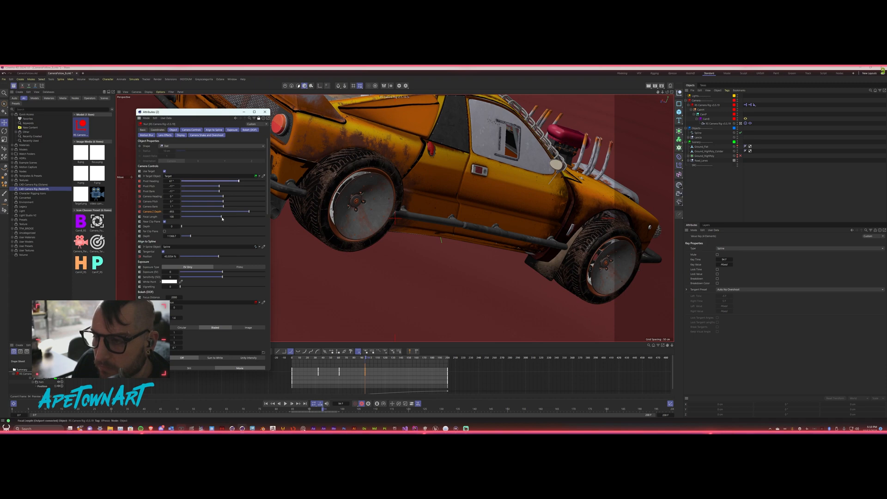
{"action": "left_click_drag", "start_coordinate": [247, 213], "coordinate": [215, 186]}
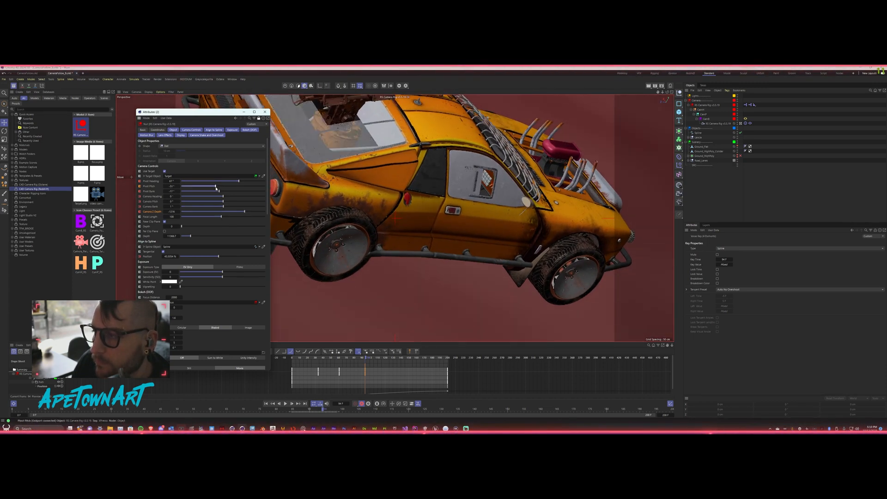
{"action": "mouse_move", "coordinate": [366, 359]}
{"action": "left_mouse_down"}
{"action": "mouse_move", "coordinate": [346, 359]}
{"action": "mouse_move", "coordinate": [366, 359]}
{"action": "left_mouse_up"}
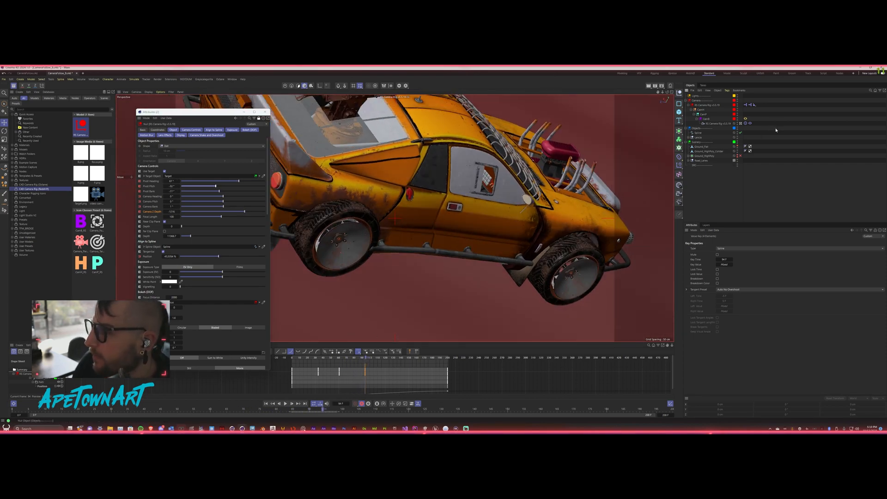
Create a second target null named Target_2 from the car's Target null, positioned near the front of the car.
{"action": "left_click", "coordinate": [689, 138]}
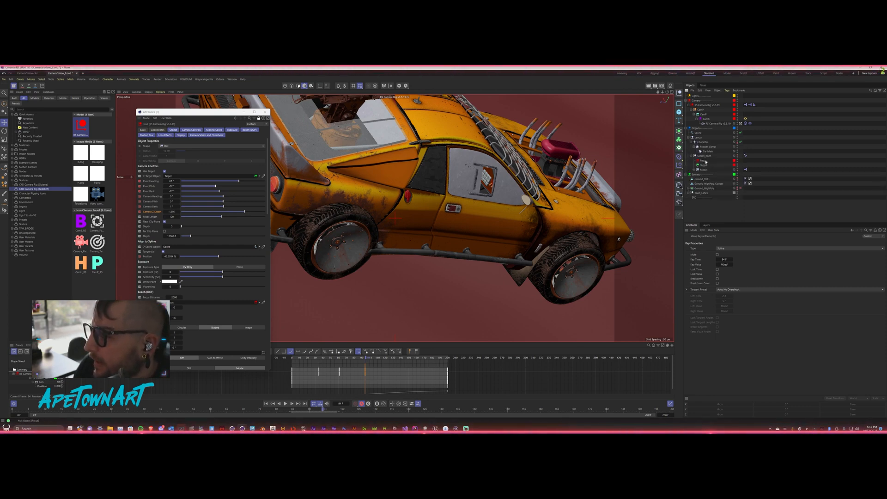
{"action": "left_click", "coordinate": [705, 165]}
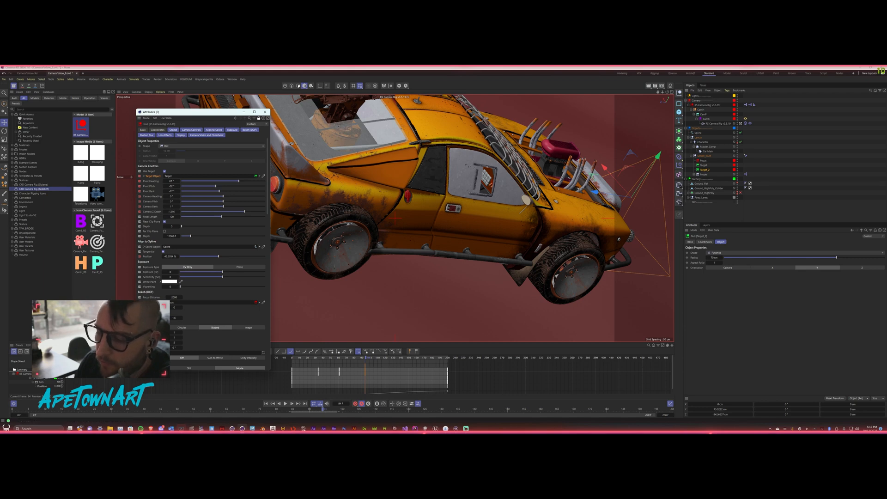
Keyframe the rig's target object as Target at frame 94, and switch it to Target_2 at about frame 95.
{"action": "left_click", "coordinate": [366, 359]}
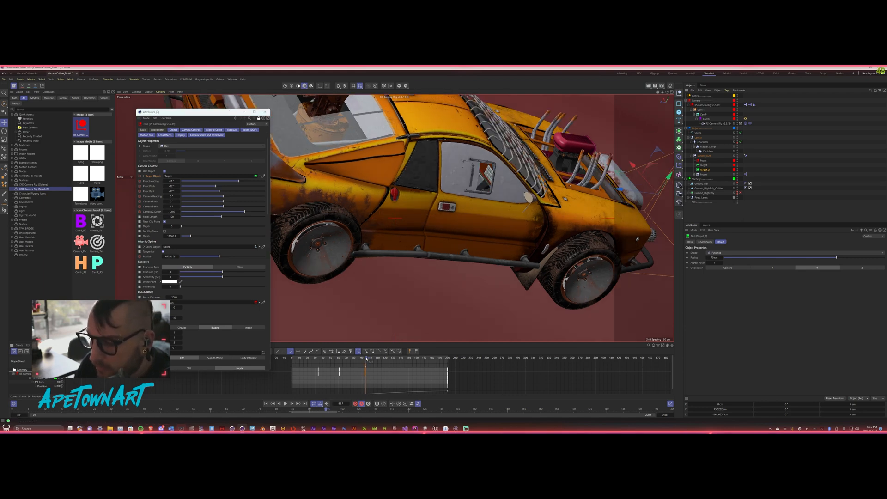
{"action": "left_click", "coordinate": [366, 359]}
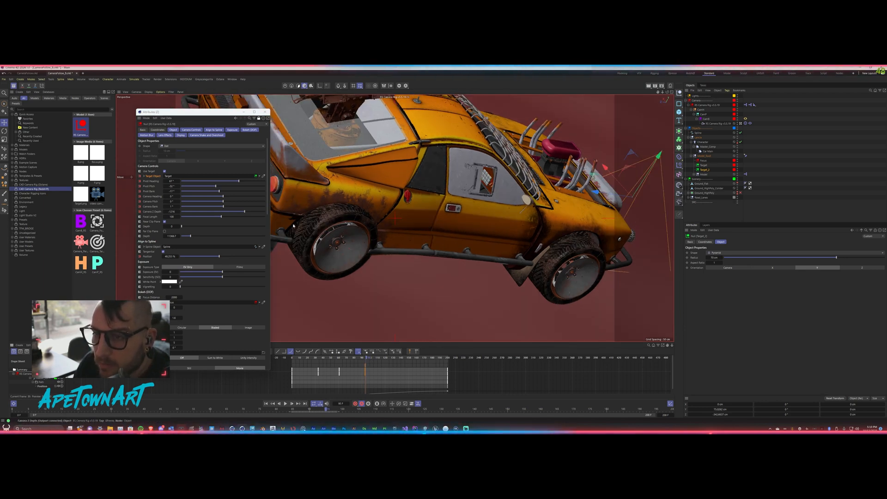
{"action": "left_click", "coordinate": [366, 358]}
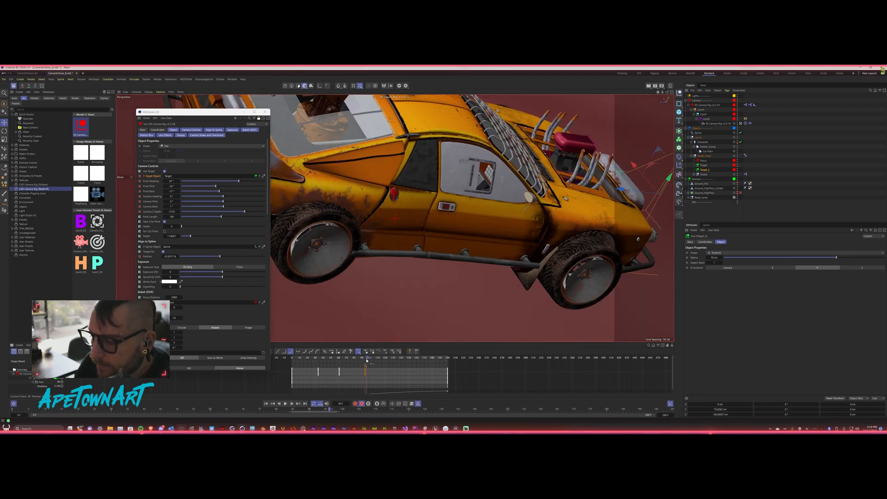
{"action": "left_click", "coordinate": [366, 360]}
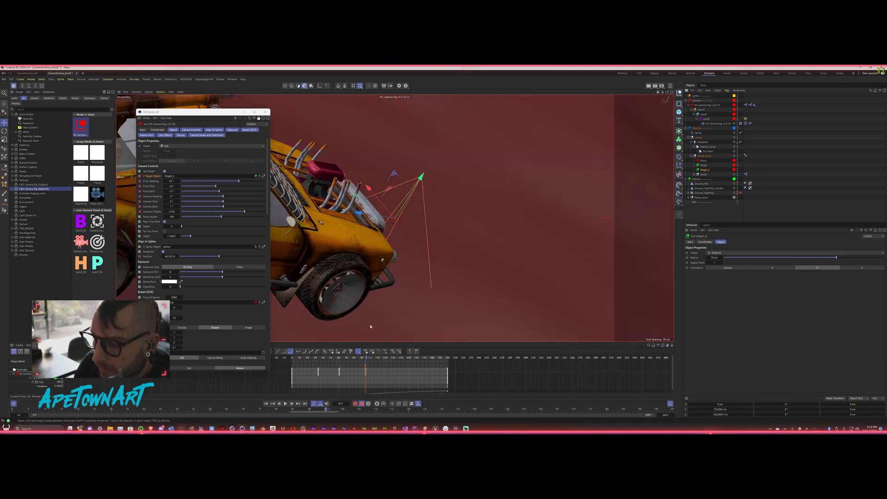
At about frame 102, keyframe a low close view from the car's rear right corner using the pivot rotation and Camera Z Depth.
{"action": "left_click_drag", "start_coordinate": [366, 357], "coordinate": [373, 358]}
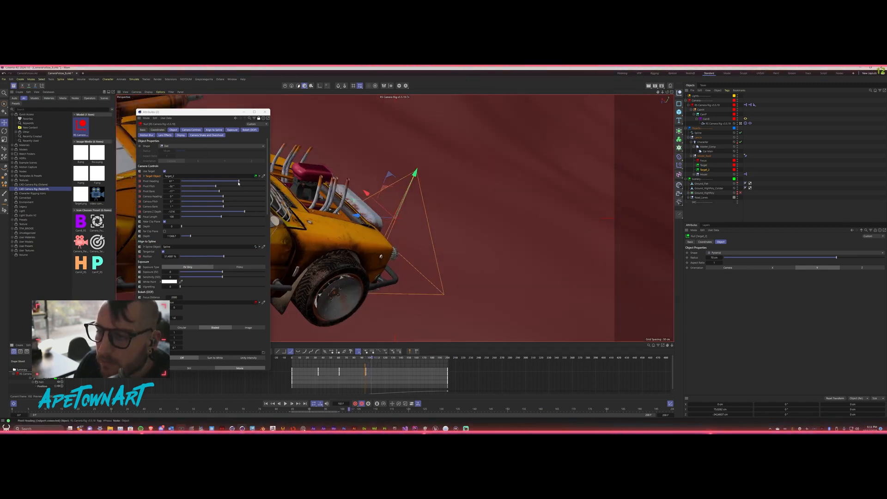
{"action": "left_click_drag", "start_coordinate": [238, 184], "coordinate": [251, 211]}
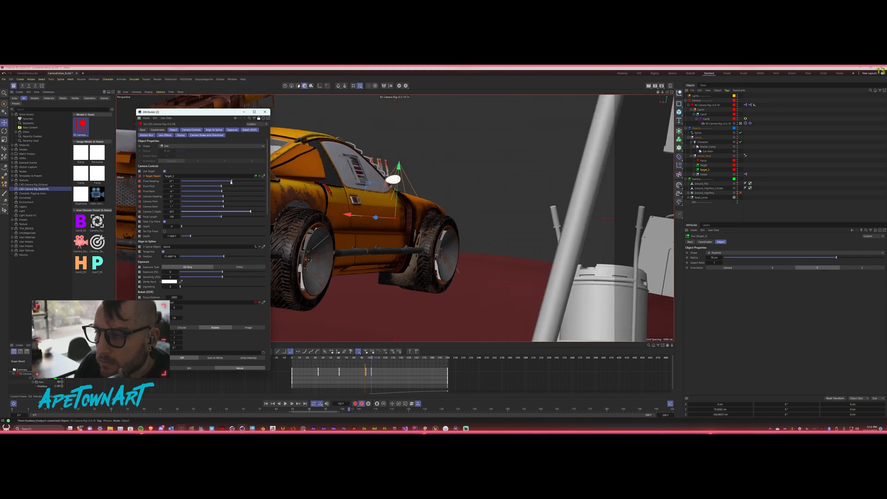
{"action": "left_click_drag", "start_coordinate": [231, 182], "coordinate": [227, 184]}
Play the animation from frame 0 to check the switch to Target_2 and the low close view.
{"action": "left_click_drag", "start_coordinate": [371, 358], "coordinate": [257, 365]}
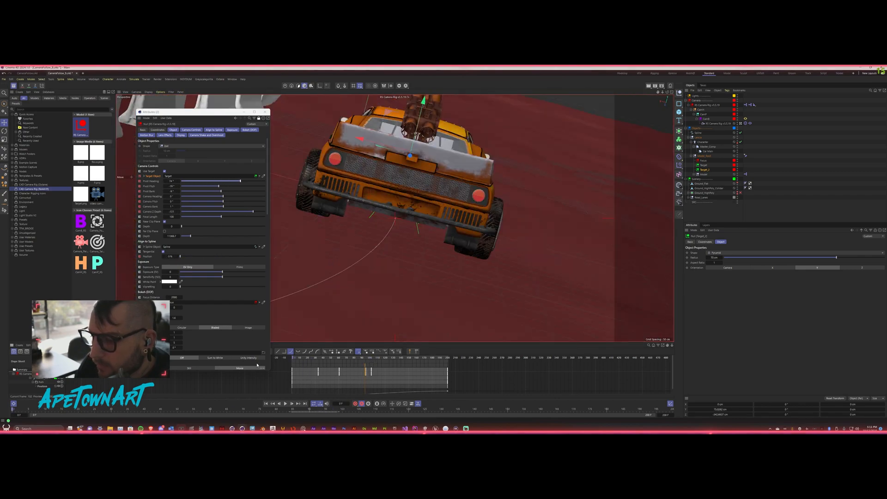
{"action": "left_click", "coordinate": [286, 404]}
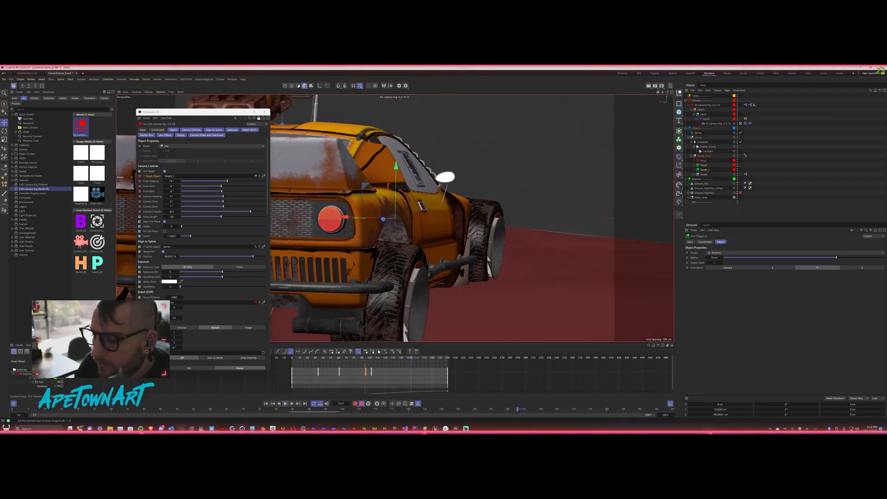
{"action": "left_click", "coordinate": [286, 404]}
At about frame 112, keyframe a view from the car's rear left corner using pivot pitch and pivot heading.
{"action": "left_click", "coordinate": [374, 410]}
{"action": "mouse_move", "coordinate": [375, 359]}
{"action": "left_mouse_down"}
{"action": "mouse_move", "coordinate": [340, 354]}
{"action": "mouse_move", "coordinate": [378, 361]}
{"action": "left_mouse_up"}
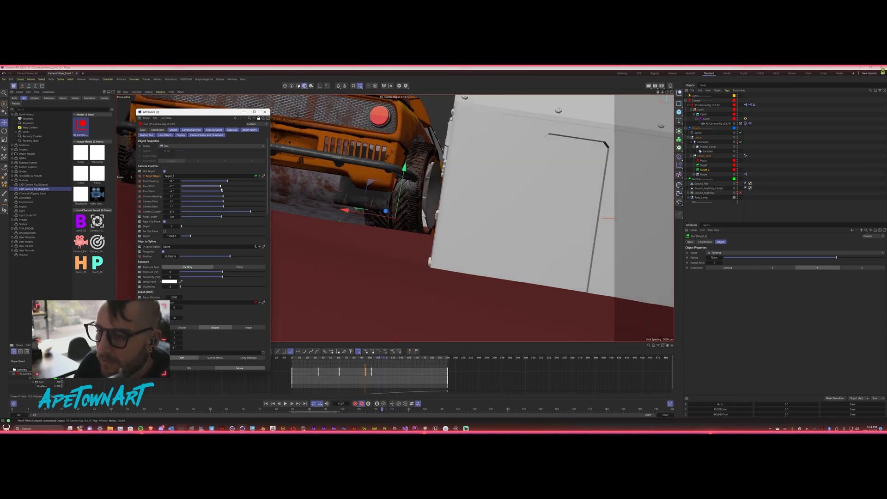
{"action": "mouse_move", "coordinate": [221, 188]}
{"action": "left_mouse_down"}
{"action": "mouse_move", "coordinate": [226, 183]}
{"action": "mouse_move", "coordinate": [215, 183]}
{"action": "left_mouse_up"}
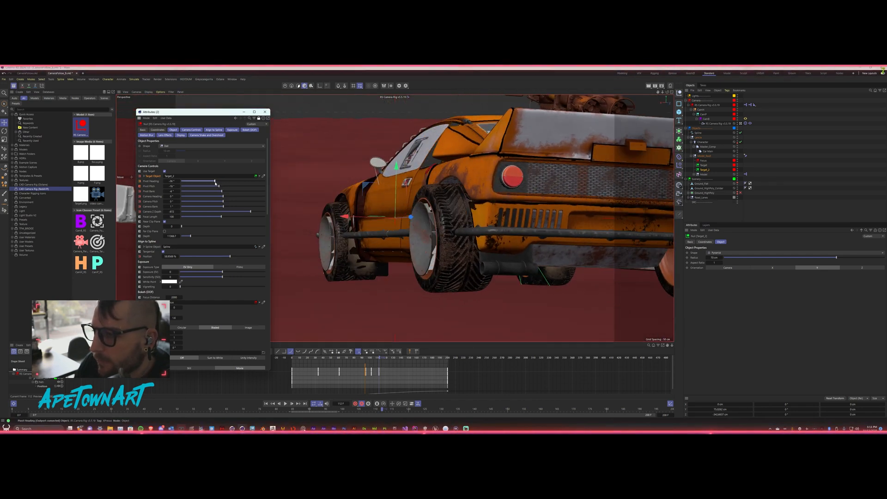
Scrub back to the early part of the shot and play through the new rear left camera angle.
{"action": "left_click_drag", "start_coordinate": [379, 359], "coordinate": [383, 359]}
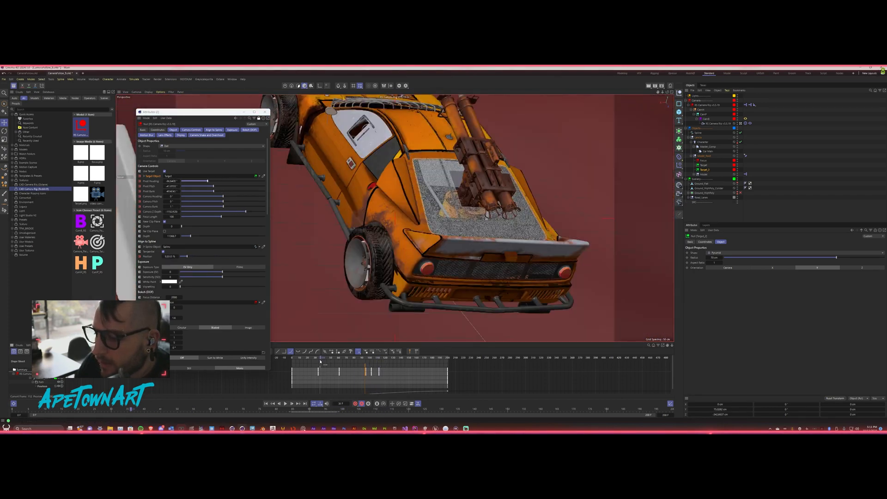
{"action": "left_click", "coordinate": [285, 403]}
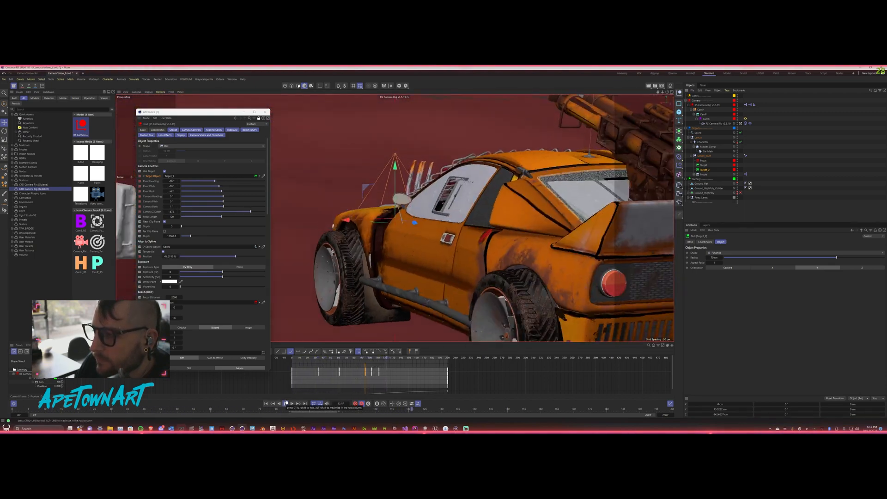
{"action": "left_click", "coordinate": [285, 403]}
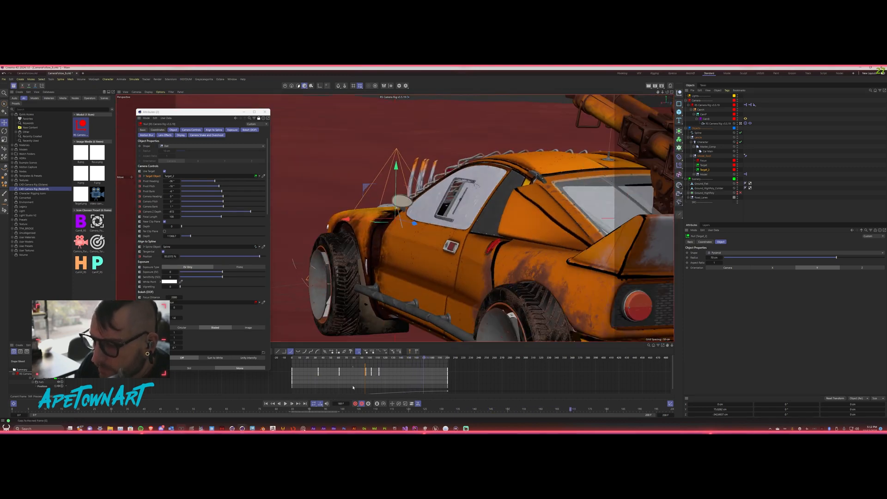
At about frame 112, revise the pivot rotation to a tilted view from almost directly behind the car, and replay the move.
{"action": "left_click_drag", "start_coordinate": [395, 359], "coordinate": [379, 363]}
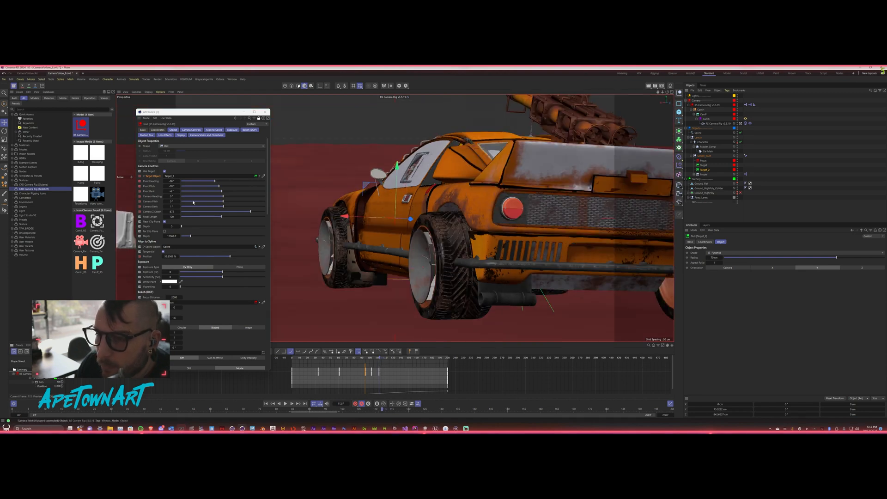
{"action": "left_click_drag", "start_coordinate": [219, 188], "coordinate": [220, 182]}
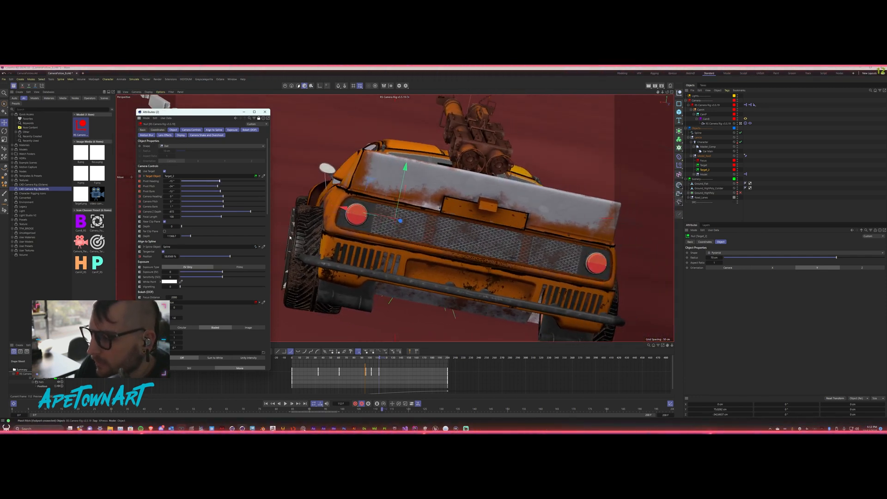
{"action": "left_click_drag", "start_coordinate": [379, 359], "coordinate": [359, 358]}
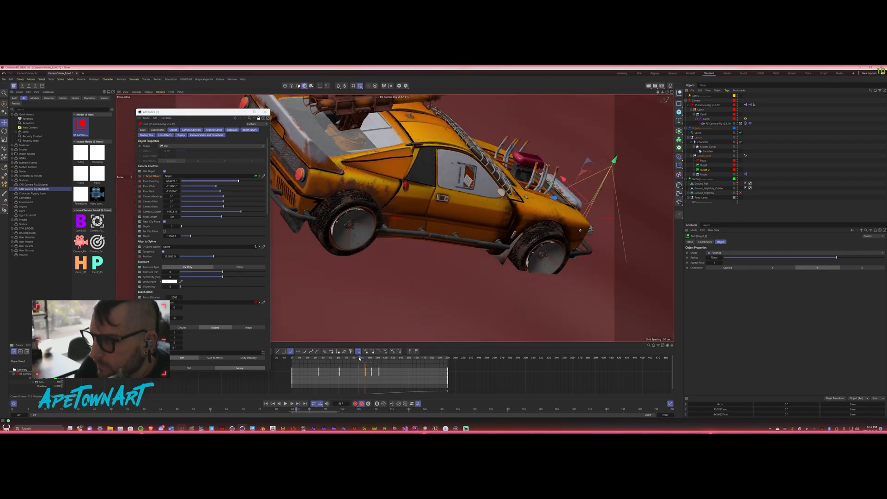
{"action": "left_click", "coordinate": [285, 404]}
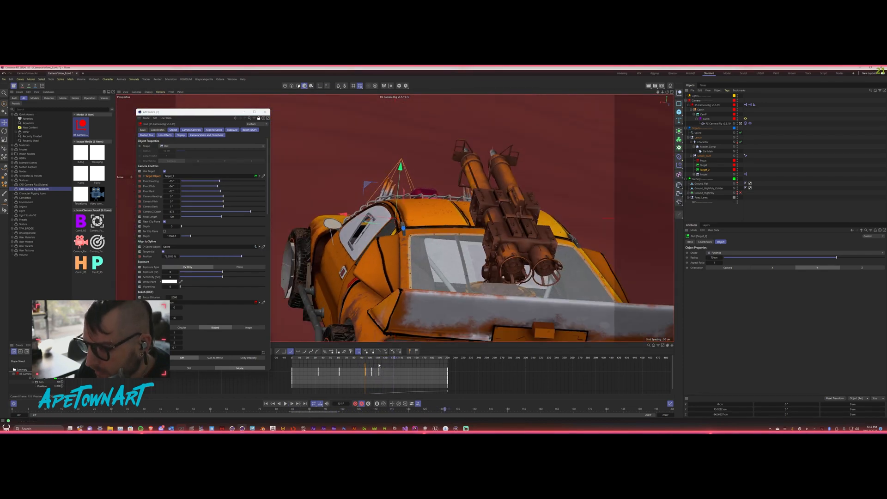
Pull the camera back with Camera Z Depth at about frame 112, and move that frame's keys to about frame 126.
{"action": "left_click_drag", "start_coordinate": [388, 359], "coordinate": [380, 359]}
{"action": "left_click_drag", "start_coordinate": [251, 212], "coordinate": [248, 212]}
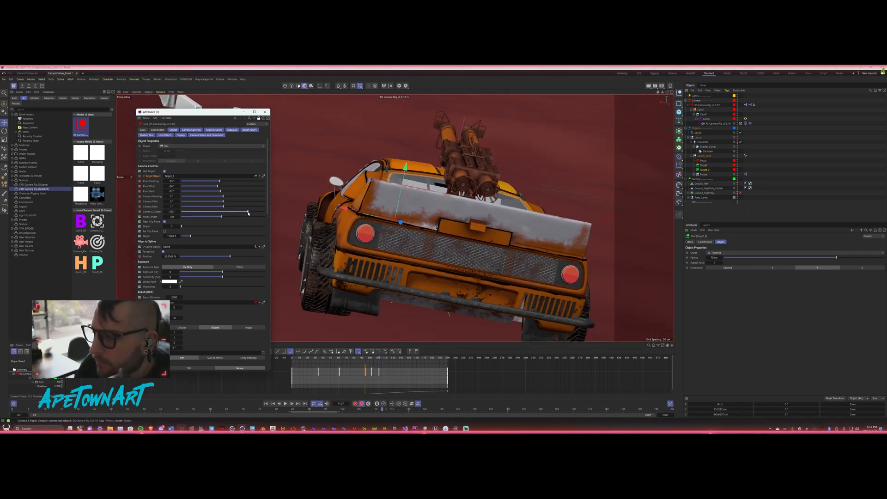
{"action": "left_click", "coordinate": [378, 366]}
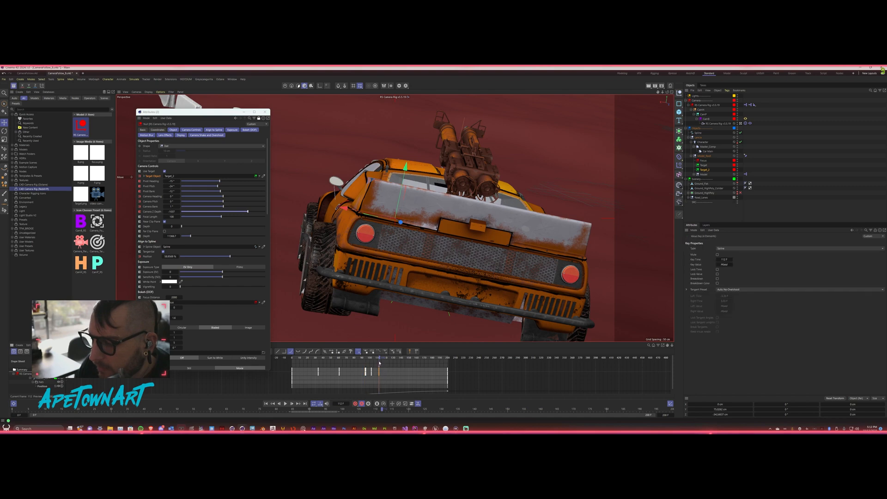
{"action": "left_click_drag", "start_coordinate": [380, 368], "coordinate": [291, 363]}
Play the animation from the start to review the retimed ending of the camera move.
{"action": "left_click", "coordinate": [285, 403]}
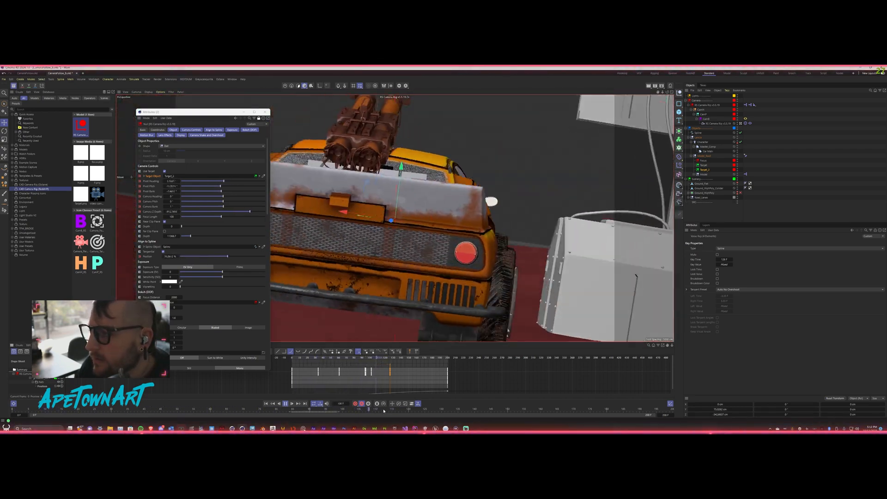
{"action": "key", "text": "space"}
{"action": "key", "text": "F8"}
At about frame 94, rotate the camera's pivot heading to a rear three-quarter view of the car, and scrub back to check the approach.
{"action": "left_click_drag", "start_coordinate": [380, 362], "coordinate": [365, 361]}
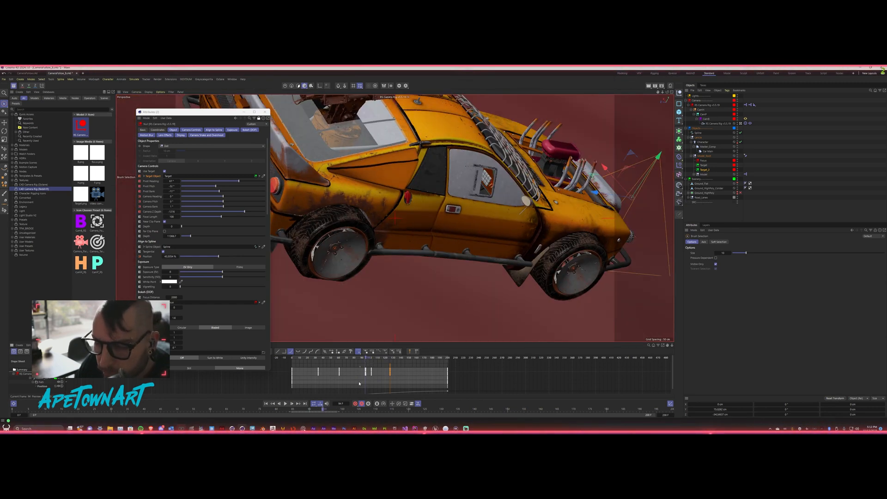
{"action": "scroll", "coordinate": [359, 384], "scroll_direction": "up", "scroll_amount": 5}
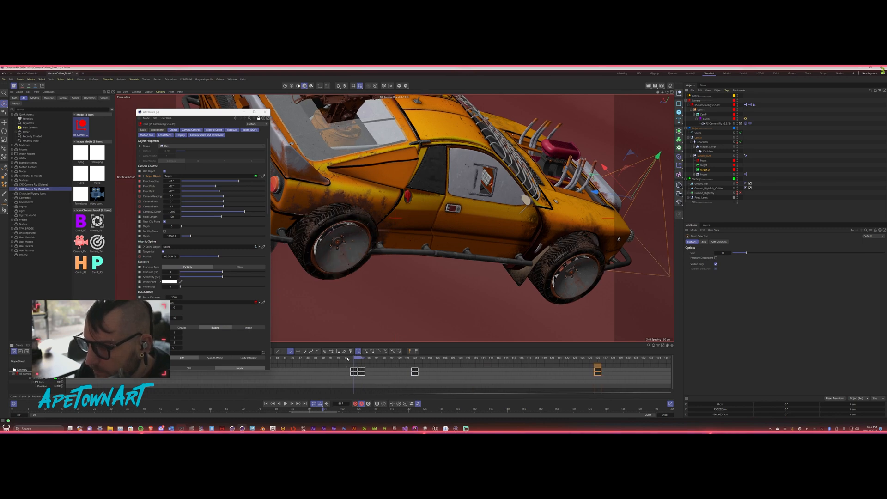
{"action": "left_click_drag", "start_coordinate": [348, 359], "coordinate": [286, 361]}
{"action": "mouse_move", "coordinate": [351, 363]}
{"action": "left_mouse_down"}
{"action": "mouse_move", "coordinate": [377, 364]}
{"action": "mouse_move", "coordinate": [355, 367]}
{"action": "left_mouse_up"}
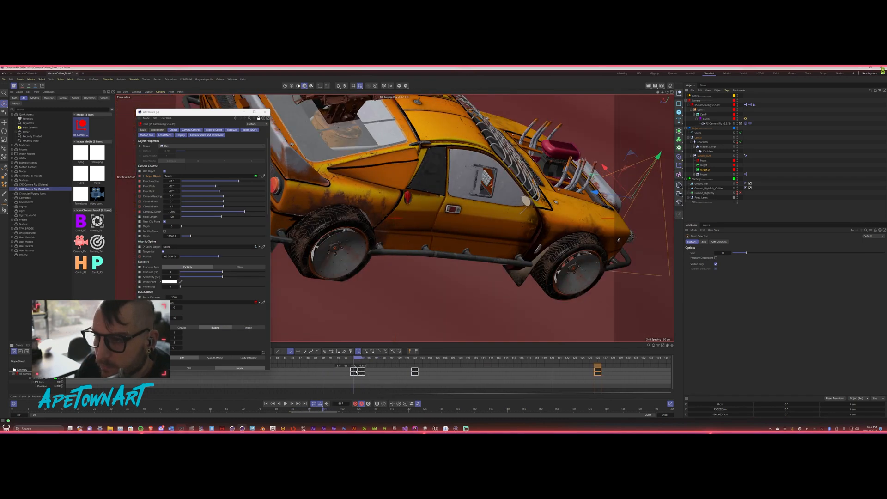
{"action": "left_click_drag", "start_coordinate": [239, 181], "coordinate": [231, 182]}
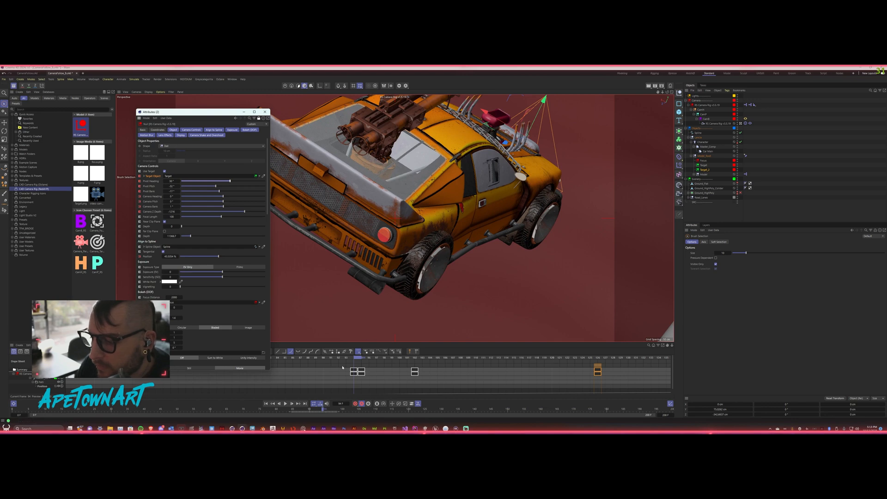
{"action": "left_click_drag", "start_coordinate": [352, 358], "coordinate": [1, 355]}
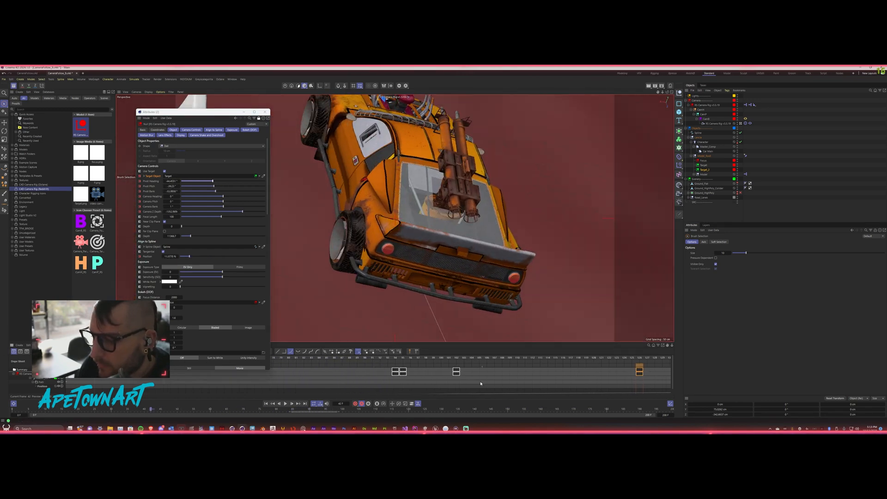
Try moving the Target_2 key from about frame 95 onto the neighbouring key at about frame 94, replay the switch, and undo the move.
{"action": "left_click", "coordinate": [403, 371]}
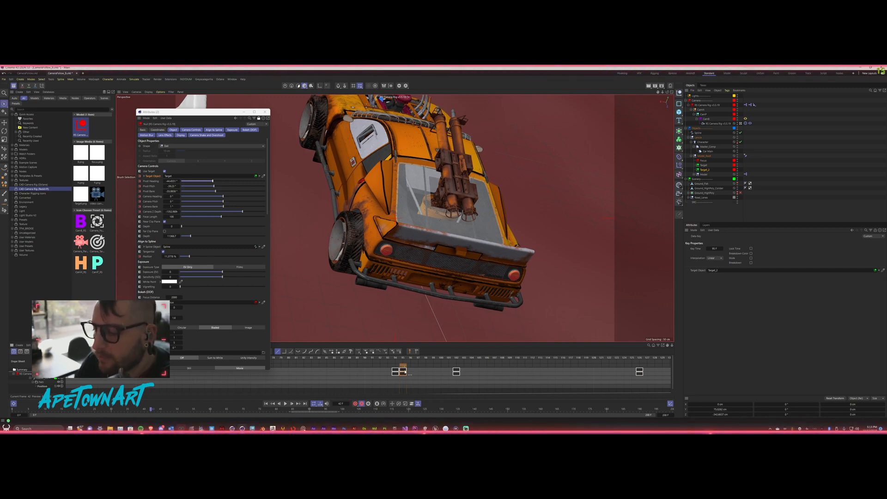
{"action": "left_click_drag", "start_coordinate": [404, 371], "coordinate": [398, 370]}
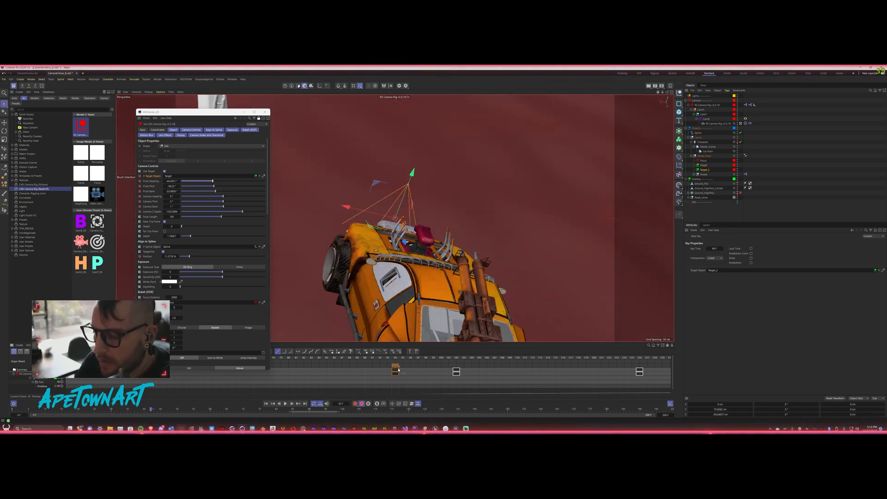
{"action": "key", "text": "F8"}
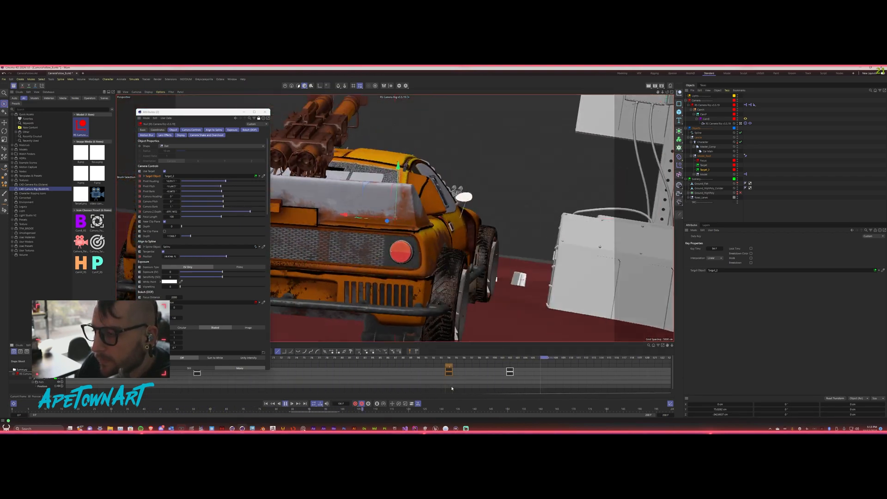
{"action": "left_click", "coordinate": [392, 359]}
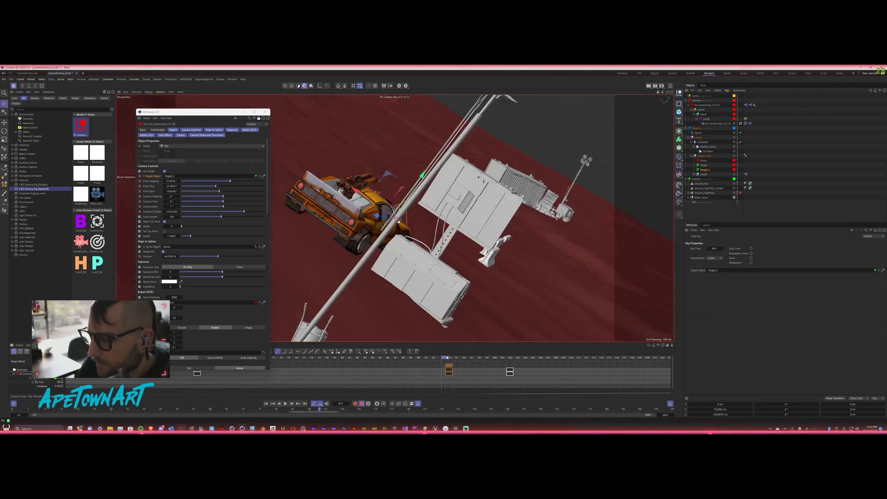
{"action": "left_click", "coordinate": [465, 359]}
{"action": "left_click_drag", "start_coordinate": [464, 358], "coordinate": [331, 359]}
{"action": "key", "text": "ctrl+z"}
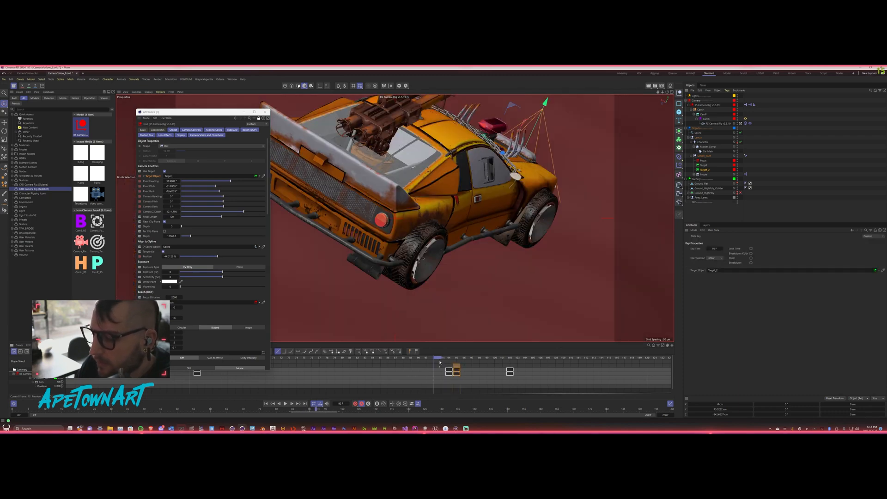
Replay the target switch and scrub through the frames that follow it, up to about frame 99.
{"action": "key", "text": "F8"}
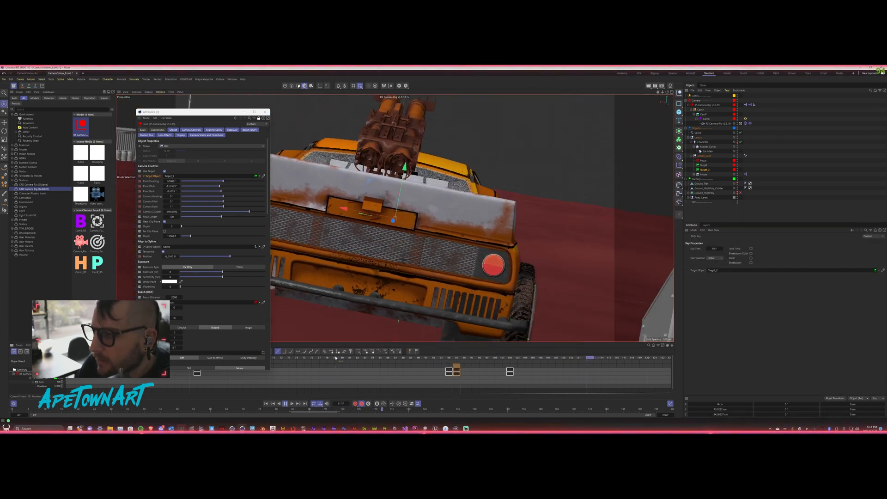
{"action": "key", "text": "F8"}
{"action": "left_click_drag", "start_coordinate": [422, 359], "coordinate": [495, 375]}
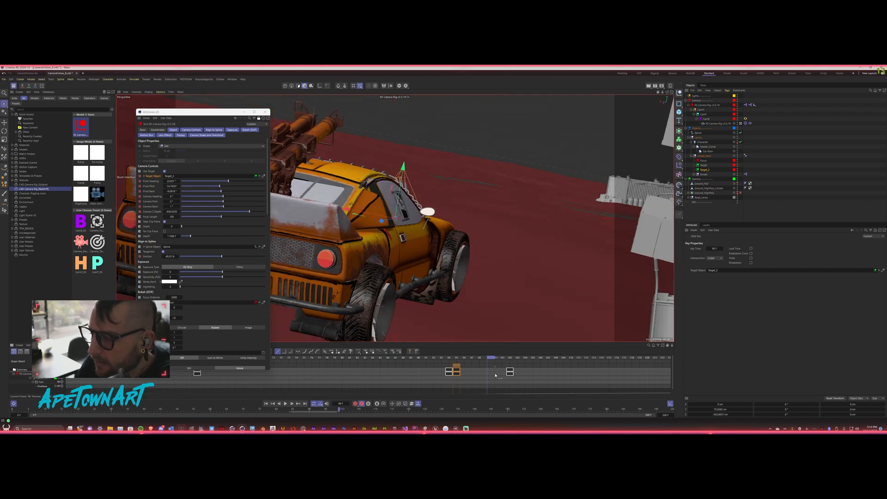
At about frame 160, pull the camera back with Camera Z Depth and rotate the pivot to a tilted view of the car's front side.
{"action": "scroll", "coordinate": [570, 367], "scroll_direction": "down", "scroll_amount": 6}
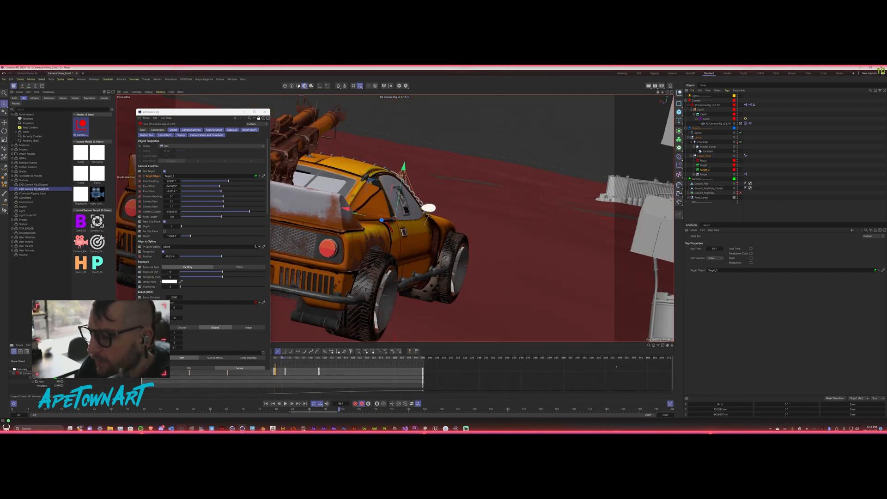
{"action": "left_click_drag", "start_coordinate": [492, 361], "coordinate": [576, 362]}
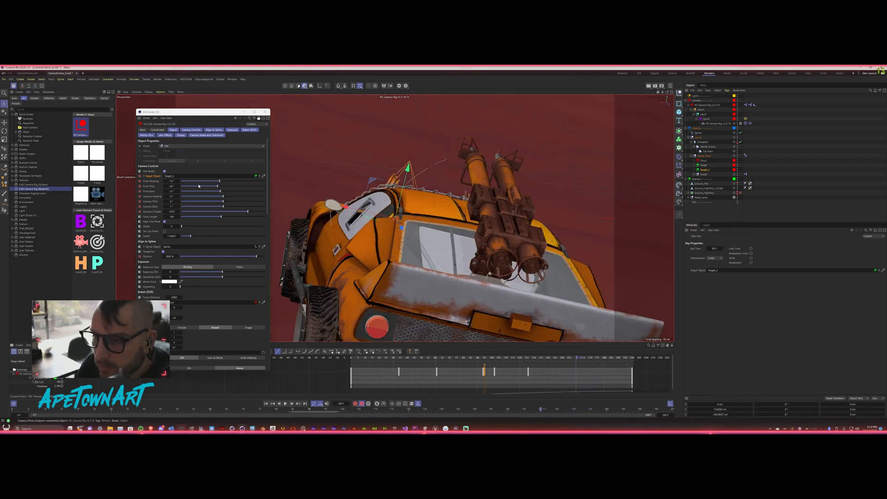
{"action": "left_click_drag", "start_coordinate": [249, 212], "coordinate": [224, 219]}
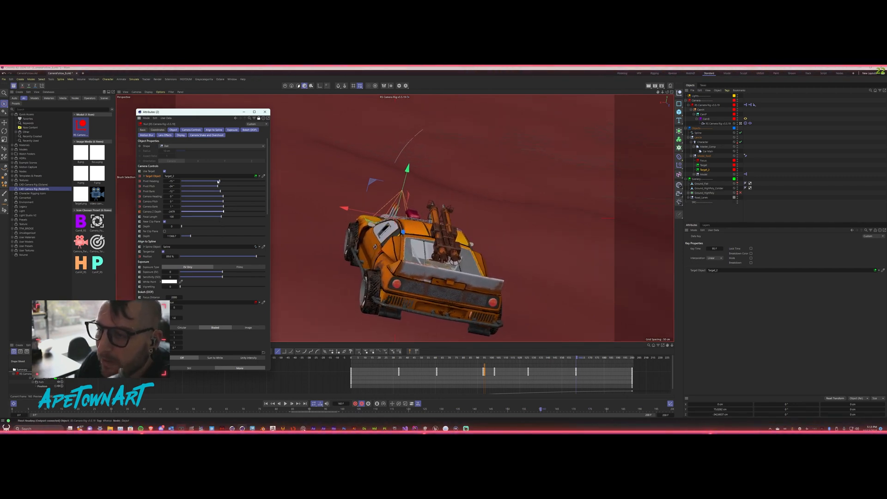
{"action": "left_click_drag", "start_coordinate": [218, 182], "coordinate": [230, 213]}
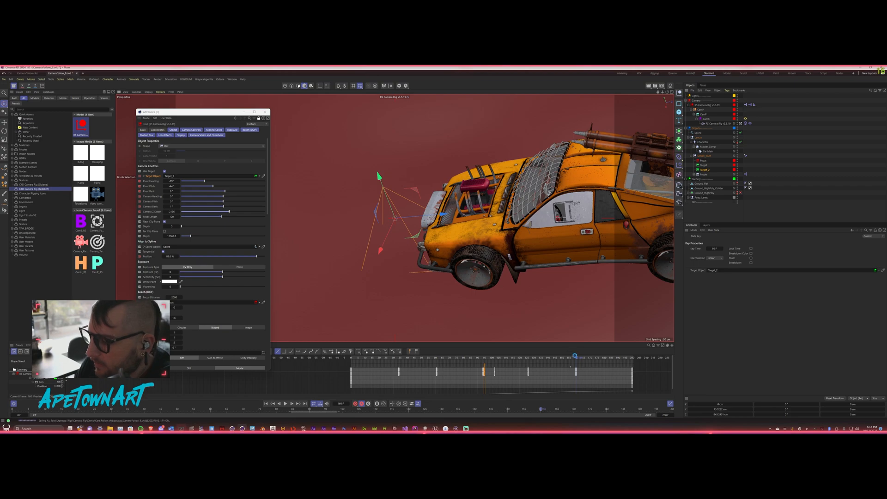
Replay the move from the start and compare the camera views at about frames 126 and 160.
{"action": "left_click_drag", "start_coordinate": [578, 357], "coordinate": [323, 352]}
{"action": "key", "text": "F8"}
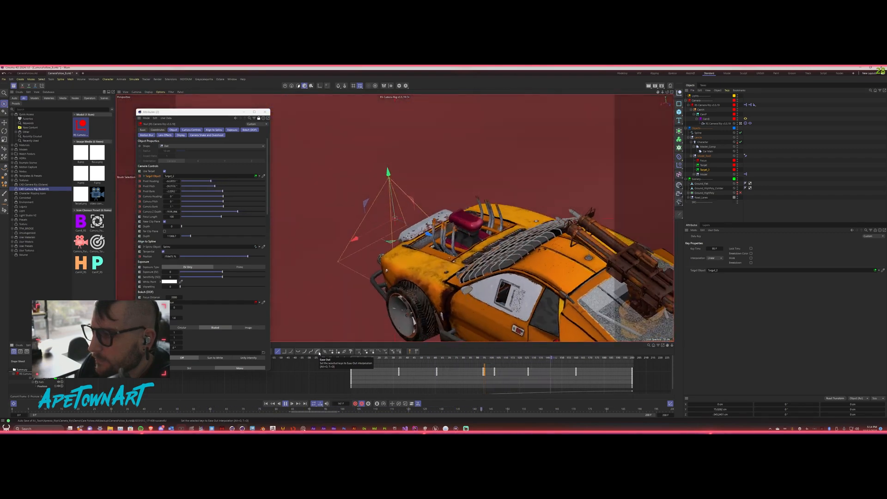
{"action": "left_click_drag", "start_coordinate": [577, 357], "coordinate": [532, 358]}
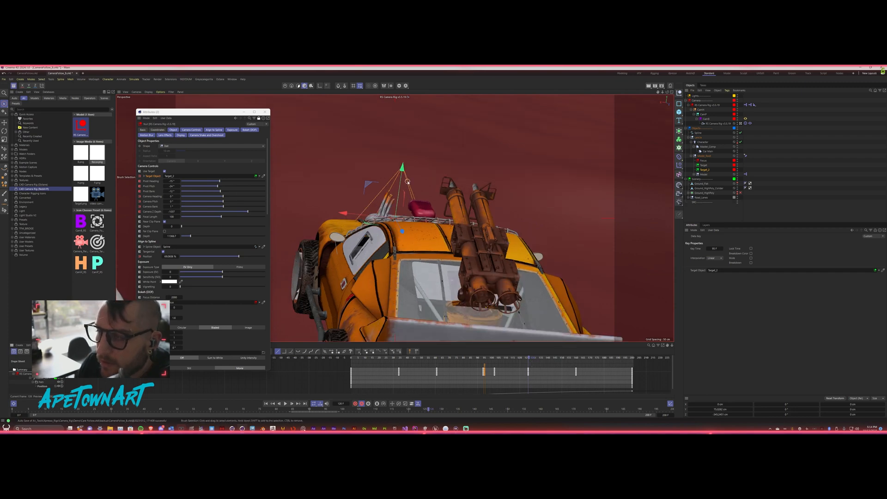
{"action": "left_click_drag", "start_coordinate": [533, 356], "coordinate": [577, 363]}
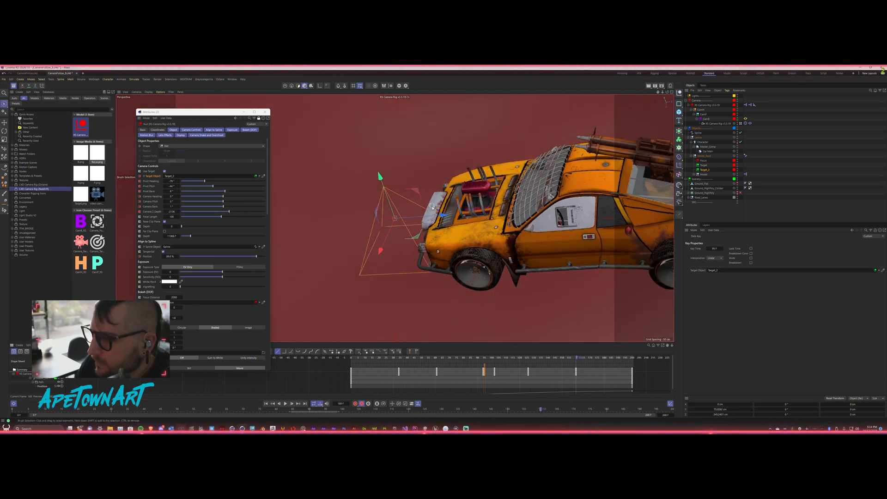
Shift Target_2 farther ahead of the car at about frame 160, and switch the rig's target object to Target at about frame 161.
{"action": "left_click_drag", "start_coordinate": [432, 208], "coordinate": [399, 220]}
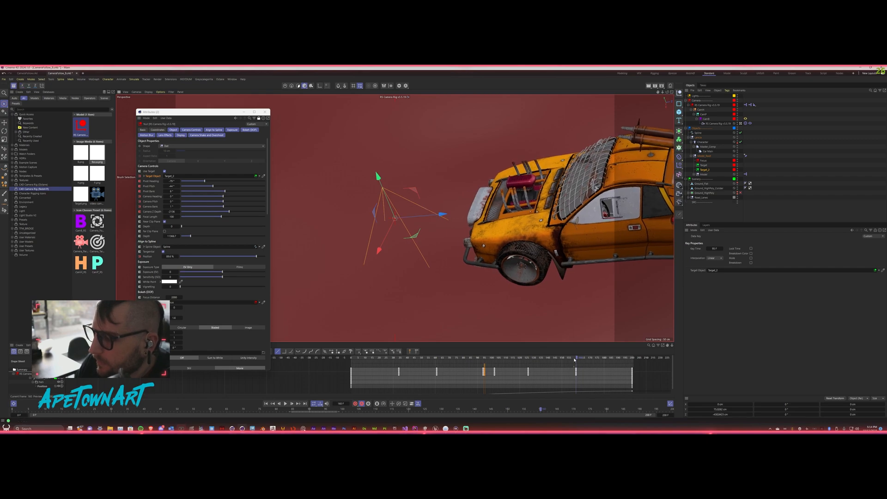
{"action": "mouse_move", "coordinate": [574, 359]}
{"action": "left_mouse_down"}
{"action": "mouse_move", "coordinate": [513, 358]}
{"action": "mouse_move", "coordinate": [576, 356]}
{"action": "left_mouse_up"}
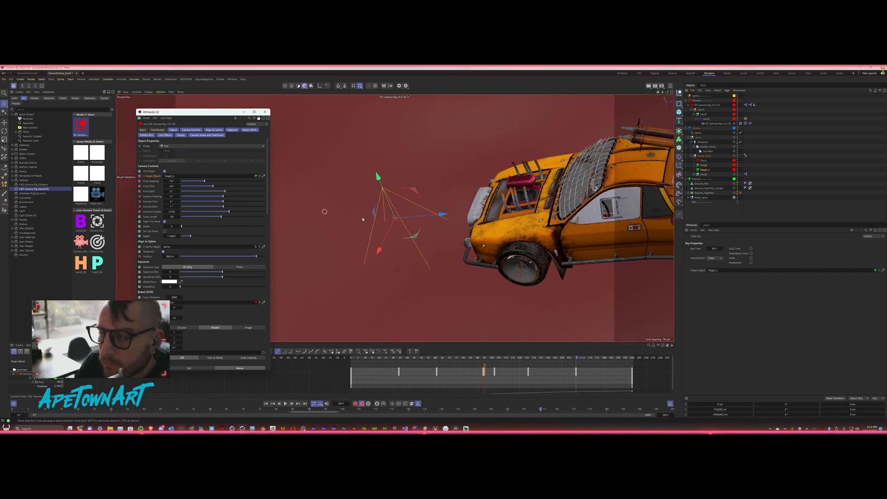
{"action": "left_click", "coordinate": [578, 359]}
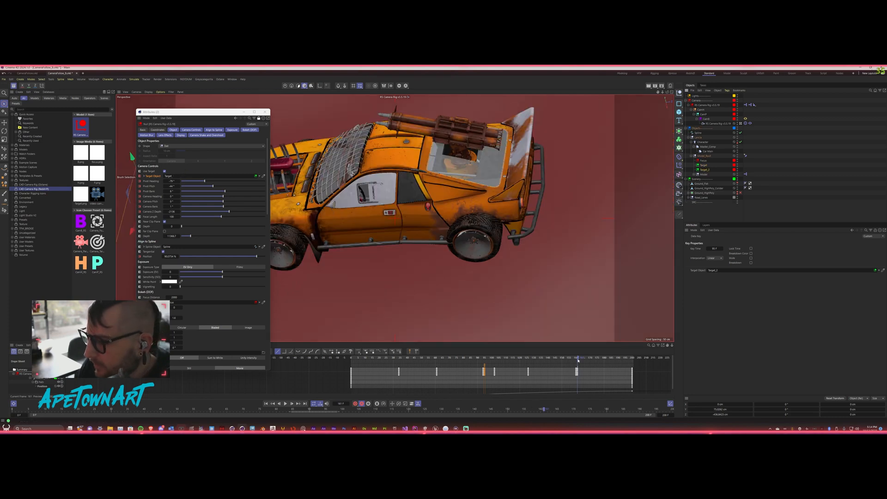
At about frame 179, keyframe a rear view of the car using the pivot rotation and Camera Heading, and bring the camera closer with Camera Z Depth.
{"action": "left_click_drag", "start_coordinate": [577, 361], "coordinate": [603, 359]}
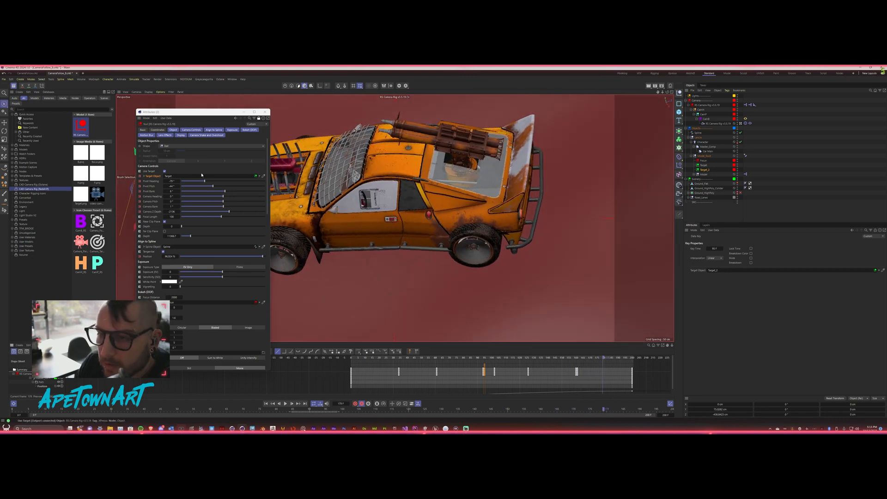
{"action": "mouse_move", "coordinate": [204, 181]}
{"action": "left_mouse_down"}
{"action": "mouse_move", "coordinate": [230, 192]}
{"action": "mouse_move", "coordinate": [220, 188]}
{"action": "left_mouse_up"}
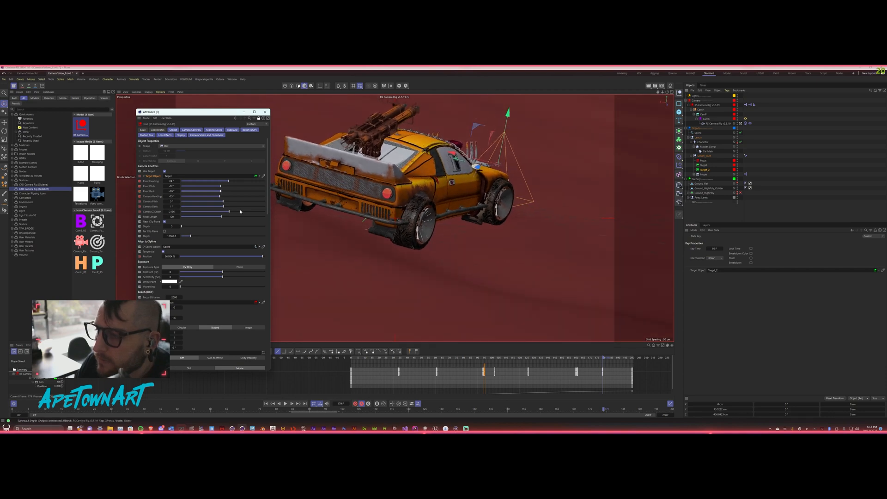
{"action": "left_click_drag", "start_coordinate": [230, 212], "coordinate": [238, 212]}
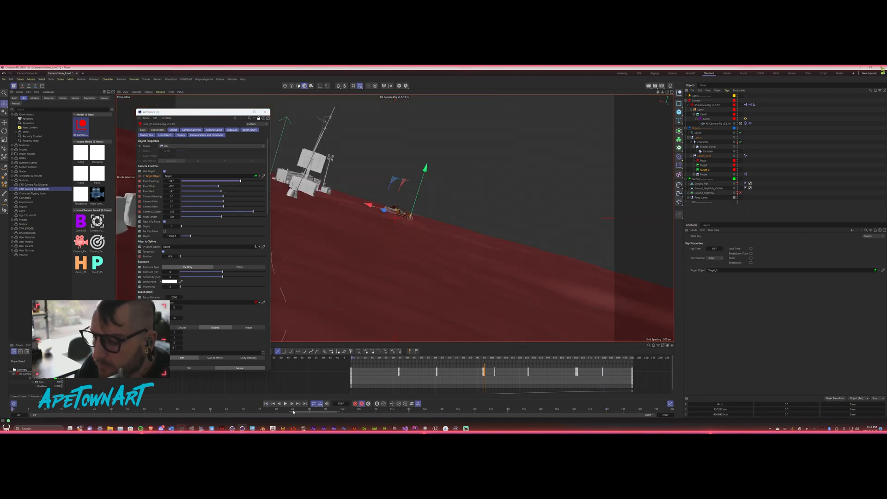
Play the full animation and scrub back over the target switch at about frames 160 and 161.
{"action": "key", "text": "e"}
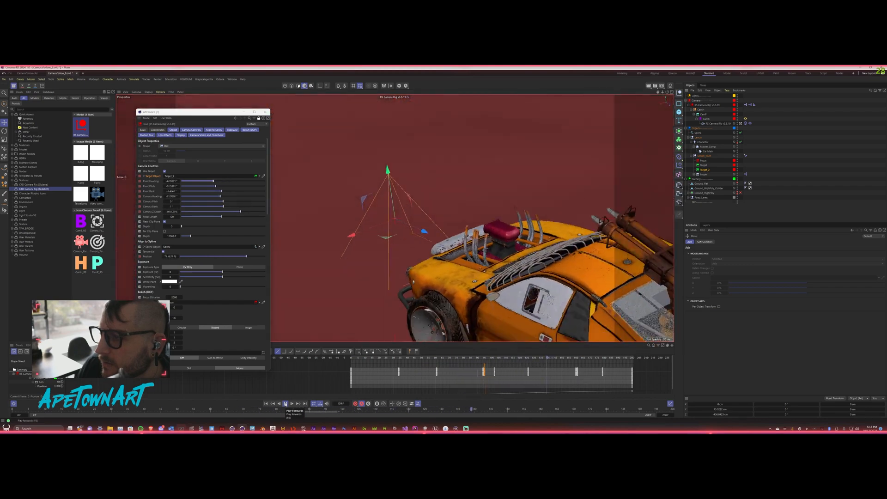
{"action": "left_click", "coordinate": [285, 405]}
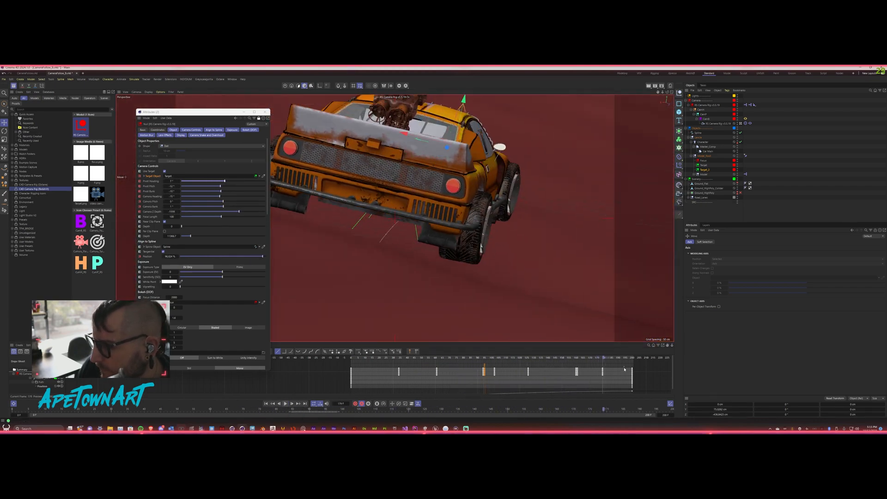
{"action": "left_click_drag", "start_coordinate": [595, 358], "coordinate": [576, 380]}
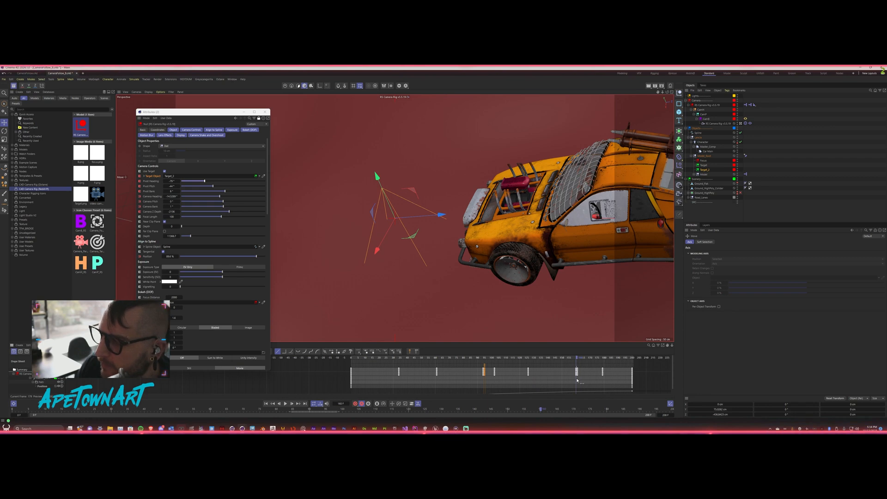
{"action": "mouse_move", "coordinate": [577, 380]}
{"action": "left_mouse_down"}
{"action": "mouse_move", "coordinate": [556, 380]}
{"action": "mouse_move", "coordinate": [602, 380]}
{"action": "mouse_move", "coordinate": [577, 379]}
{"action": "left_mouse_up"}
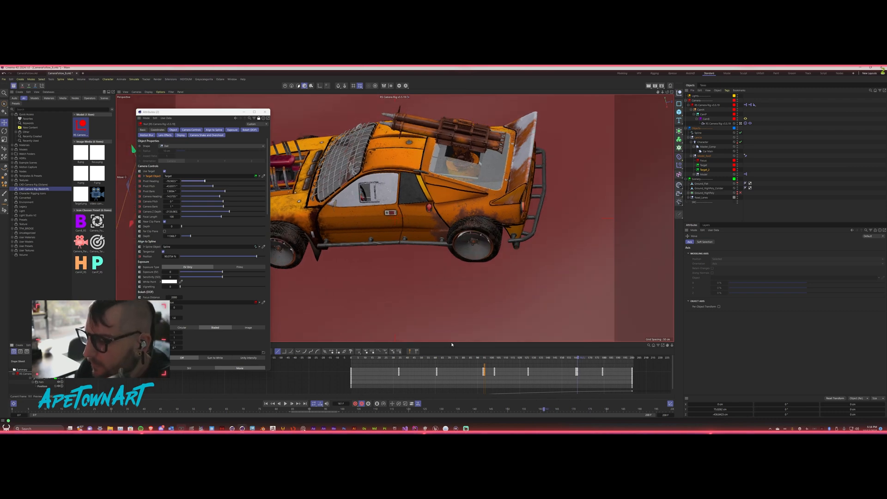
Enlarge the timeline area and, at about frame 161, adjust Pivot Heading and Pivot Pitch to view the car from almost directly behind.
{"action": "left_click_drag", "start_coordinate": [451, 344], "coordinate": [432, 288]}
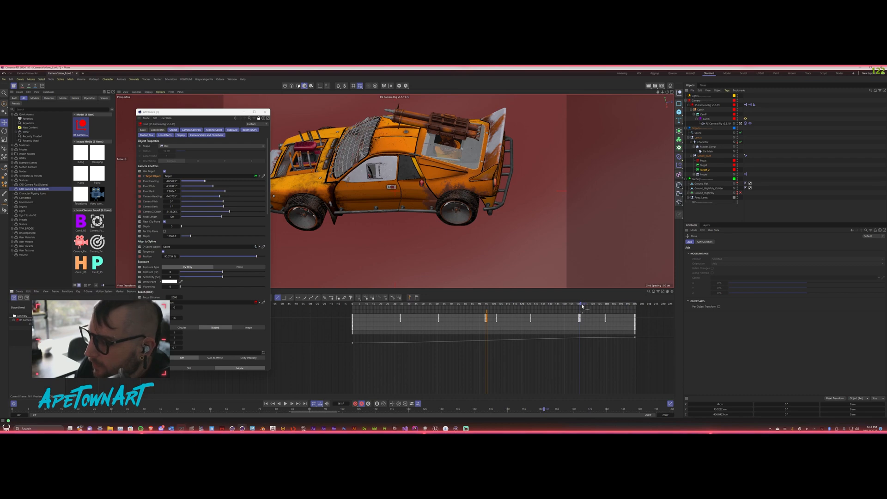
{"action": "mouse_move", "coordinate": [582, 305]}
{"action": "left_mouse_down"}
{"action": "mouse_move", "coordinate": [548, 319]}
{"action": "mouse_move", "coordinate": [581, 319]}
{"action": "left_mouse_up"}
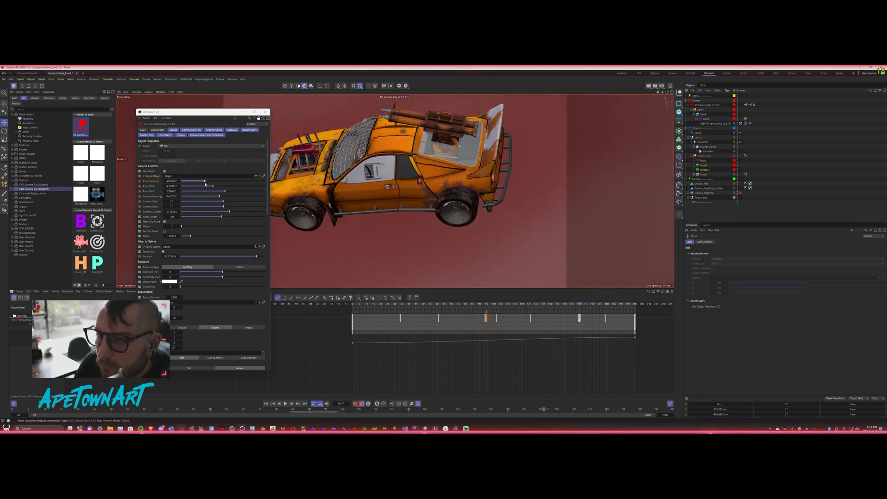
{"action": "left_click_drag", "start_coordinate": [205, 184], "coordinate": [221, 189]}
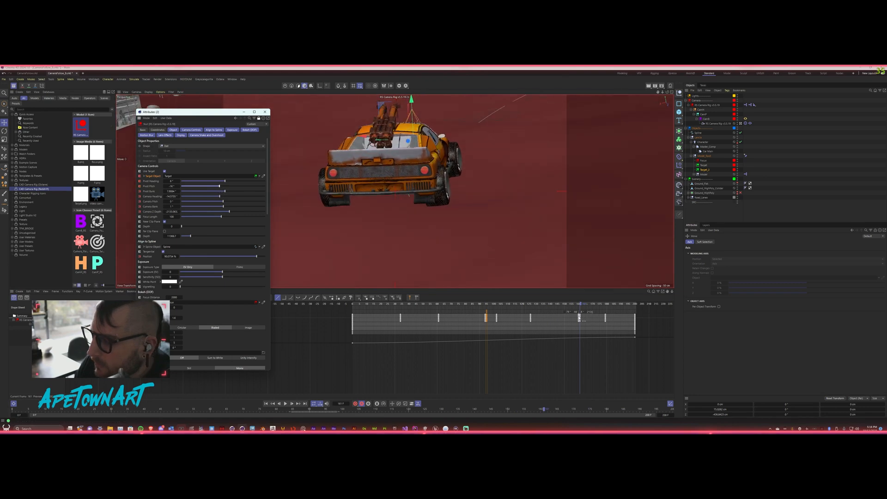
At about frame 160, adjust the pivot rotation to a lower, more level rear side view of the car, and replay the transition.
{"action": "left_click_drag", "start_coordinate": [551, 303], "coordinate": [580, 301]}
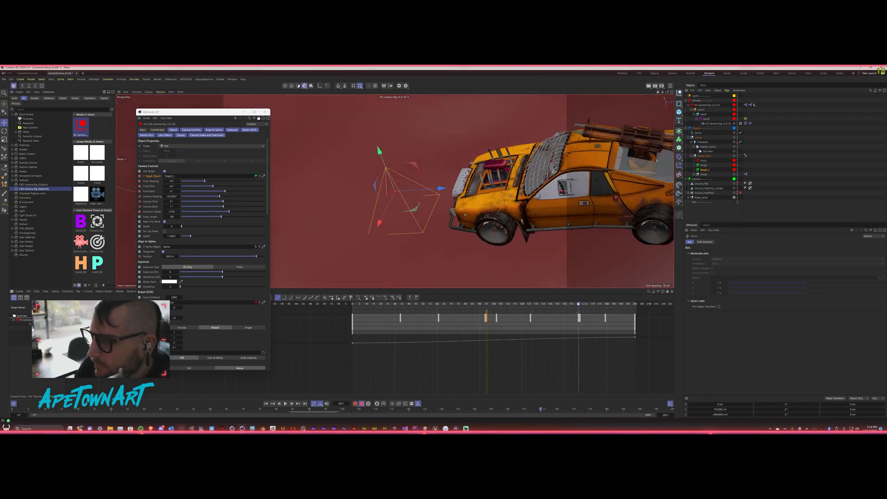
{"action": "mouse_move", "coordinate": [207, 183]}
{"action": "left_mouse_down"}
{"action": "mouse_move", "coordinate": [224, 194]}
{"action": "mouse_move", "coordinate": [221, 188]}
{"action": "left_mouse_up"}
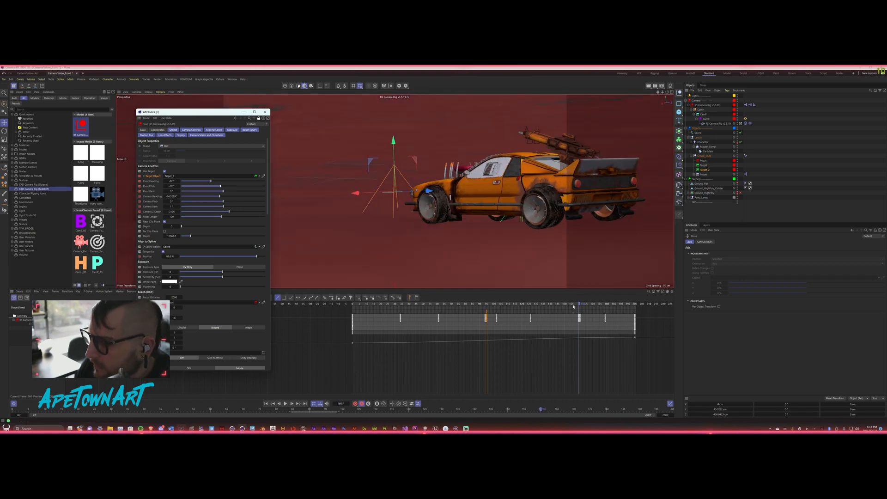
{"action": "left_click_drag", "start_coordinate": [573, 306], "coordinate": [491, 307]}
{"action": "key", "text": "F8"}
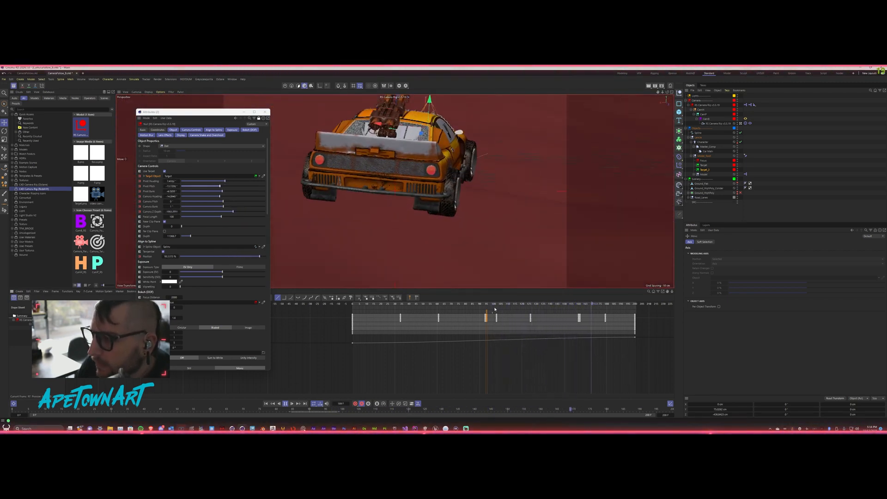
Return to frame 0, enable camera shake on the rig with the Minimal Shake preset, and play the animation.
{"action": "key", "text": "F8"}
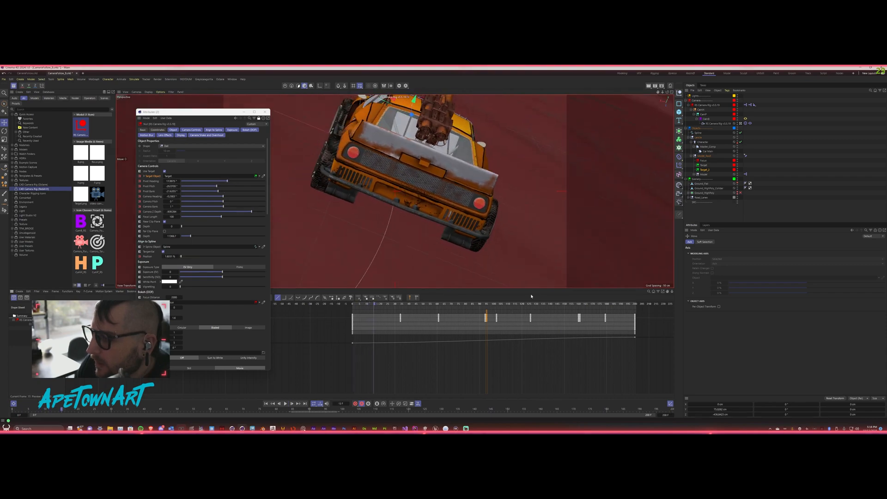
{"action": "left_click_drag", "start_coordinate": [531, 303], "coordinate": [352, 313]}
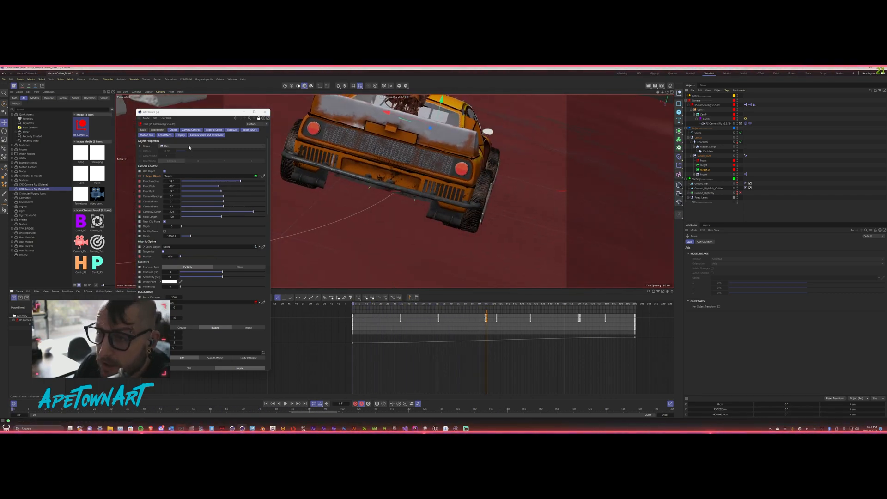
{"action": "left_click", "coordinate": [202, 135]}
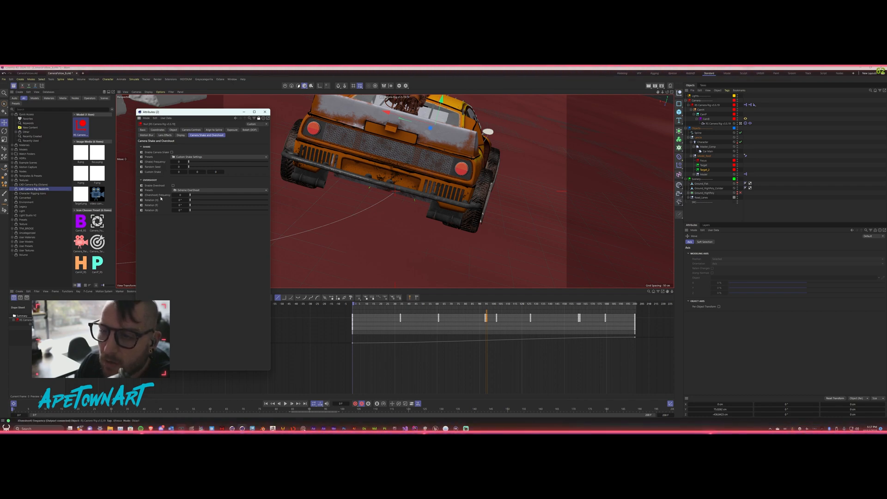
{"action": "left_click", "coordinate": [191, 157]}
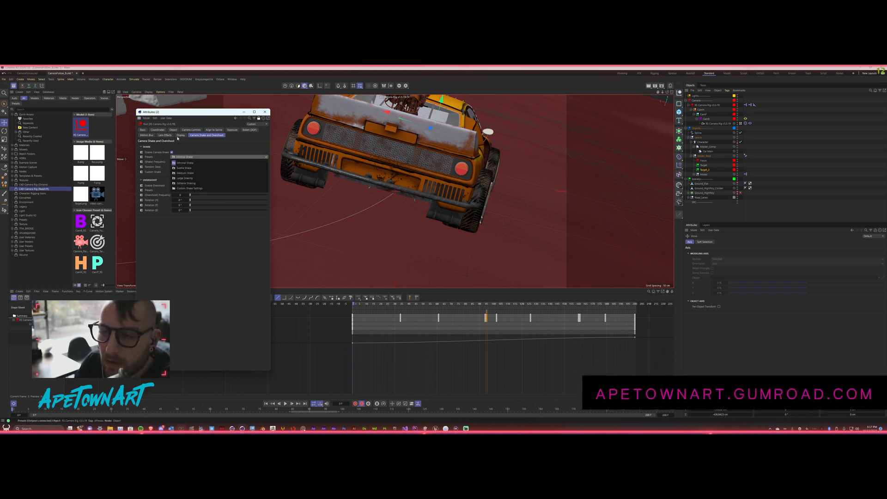
{"action": "left_click", "coordinate": [176, 168]}
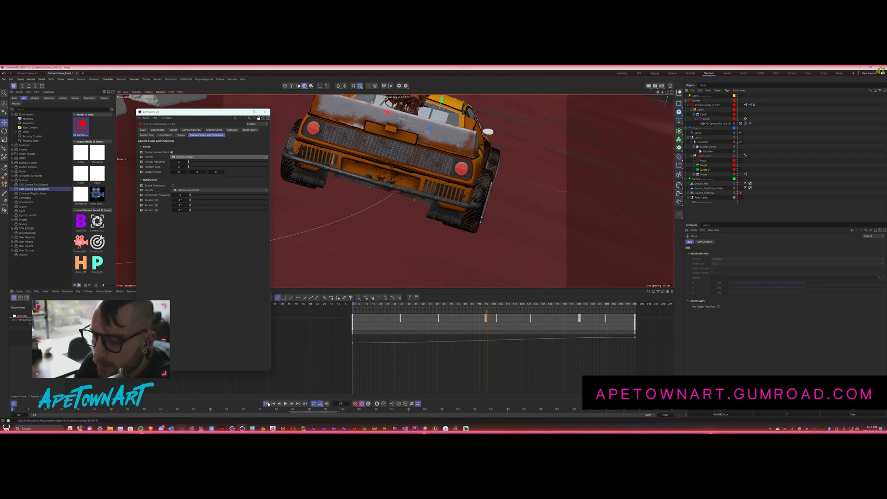
{"action": "left_click", "coordinate": [285, 404]}
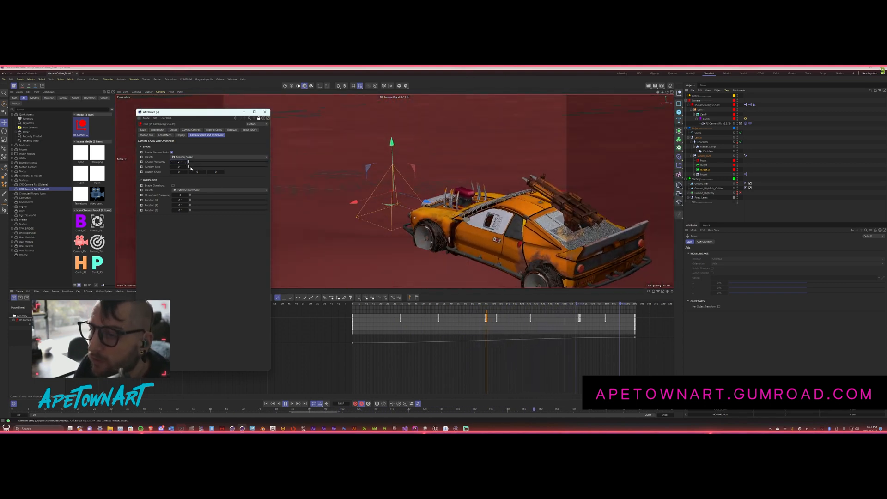
Increase the shake's Random Seed, switch the preset to Subtle Shake, and set the Shake Frequency to 2.
{"action": "left_click_drag", "start_coordinate": [189, 166], "coordinate": [218, 166]}
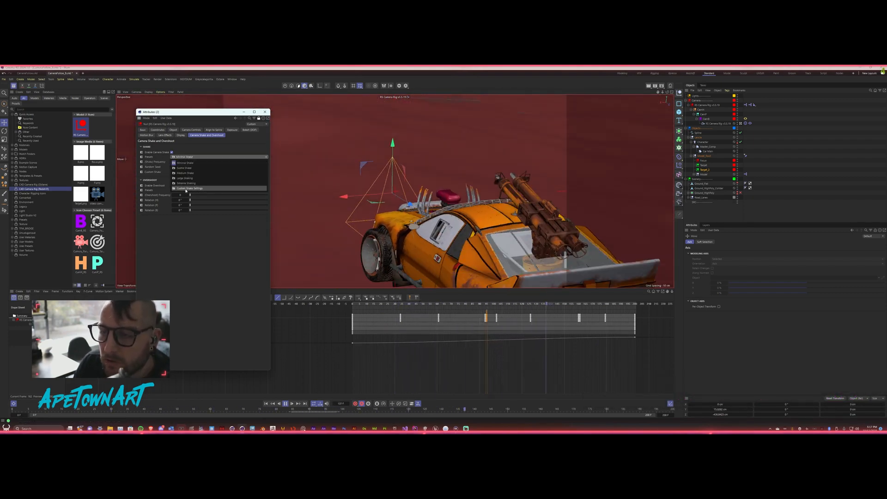
{"action": "left_click", "coordinate": [183, 163]}
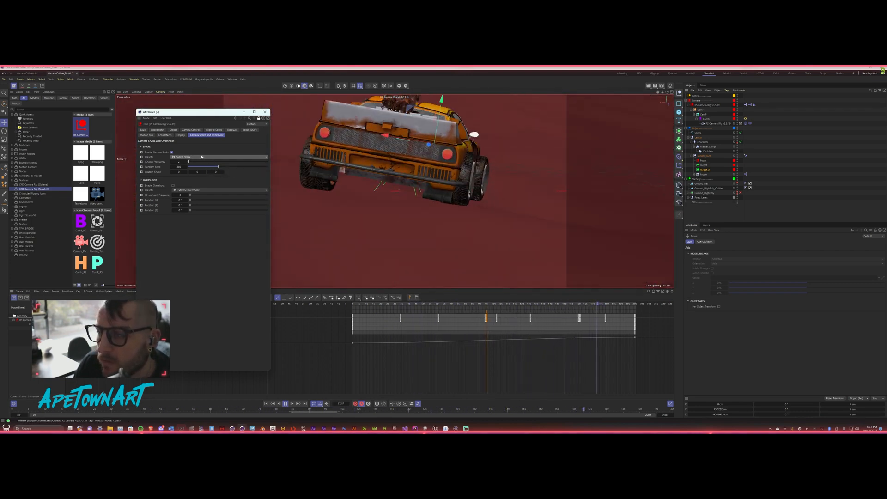
{"action": "left_click_drag", "start_coordinate": [195, 161], "coordinate": [267, 167]}
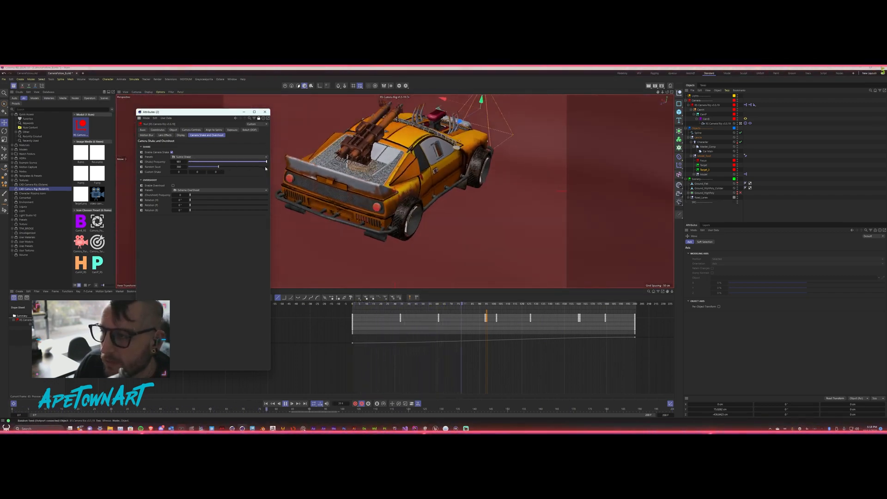
{"action": "double_click", "coordinate": [179, 162]}
{"action": "type", "text": "2"}
{"action": "key", "text": "Return"}
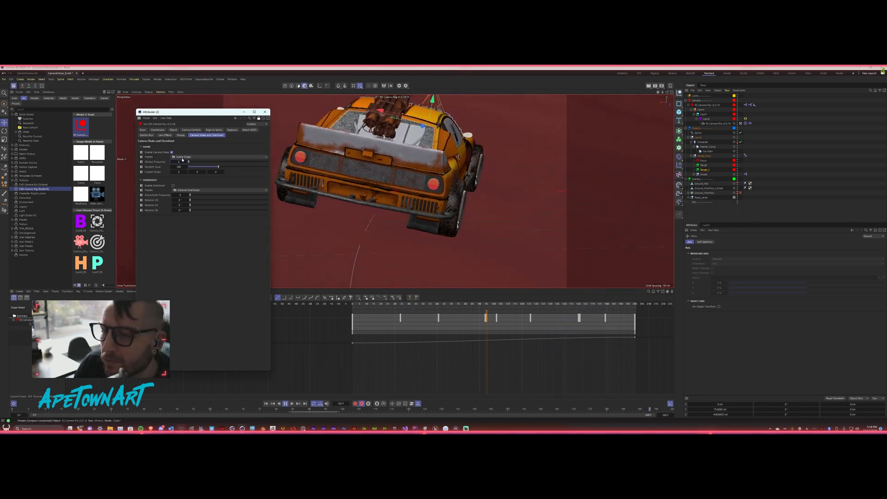
Try the Extreme Shaking preset, and switch to Custom Shake Settings with raised Custom Shake values on all three axes.
{"action": "left_click", "coordinate": [195, 157]}
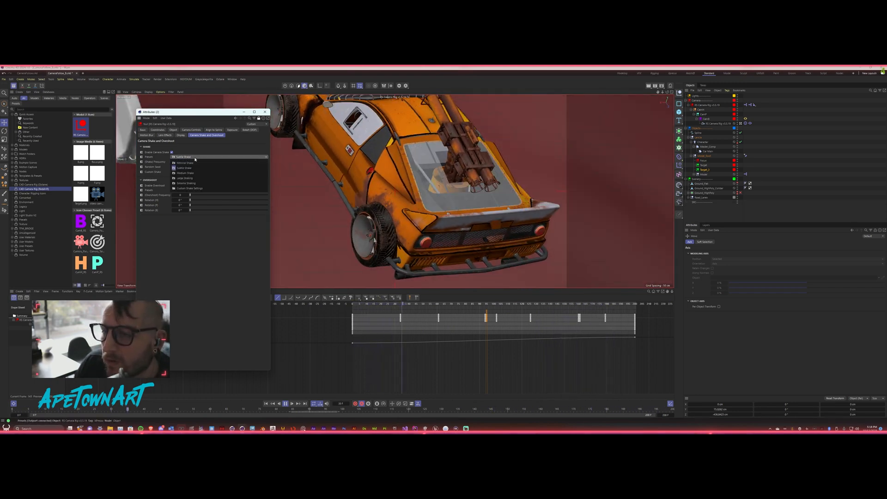
{"action": "left_click", "coordinate": [187, 183]}
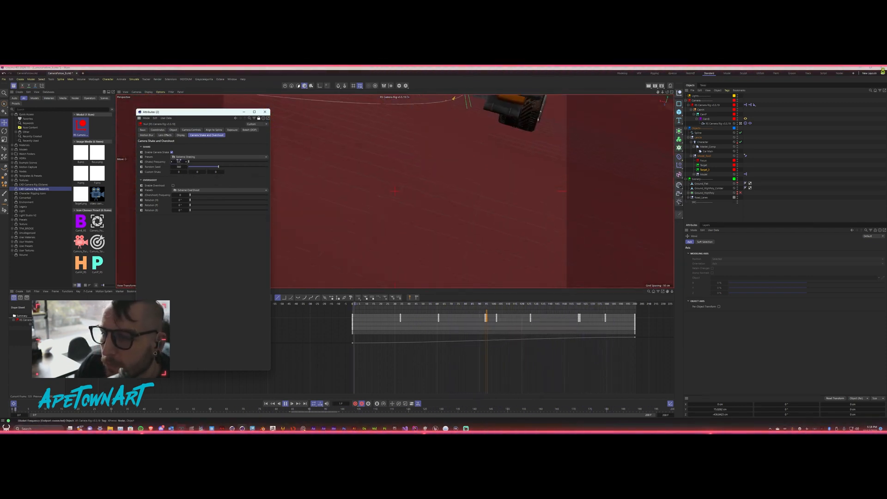
{"action": "left_click", "coordinate": [192, 157]}
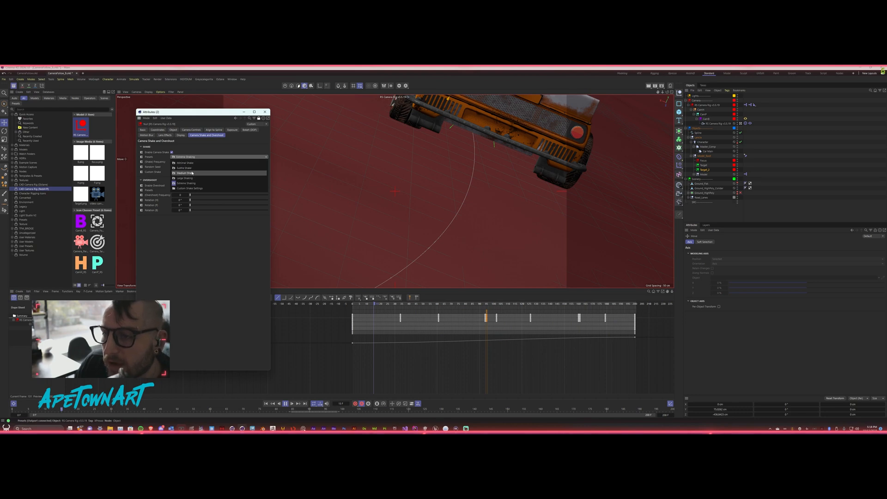
{"action": "left_click", "coordinate": [190, 188]}
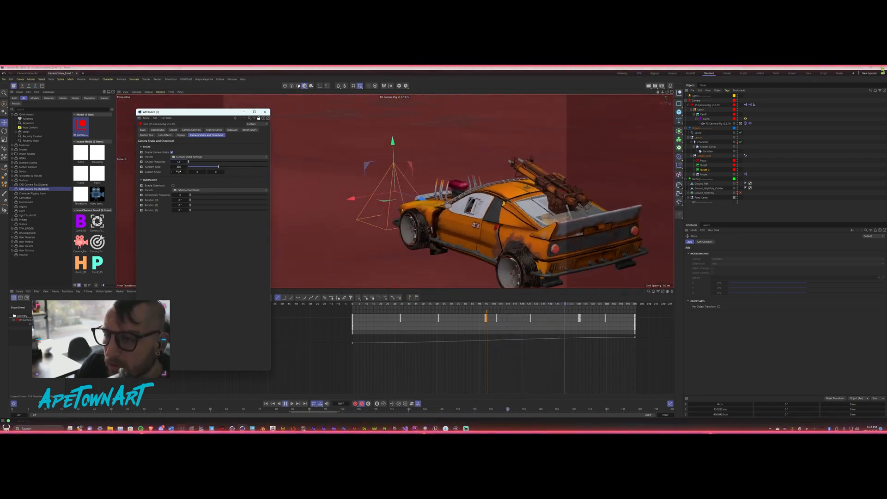
{"action": "left_click_drag", "start_coordinate": [186, 171], "coordinate": [196, 173]}
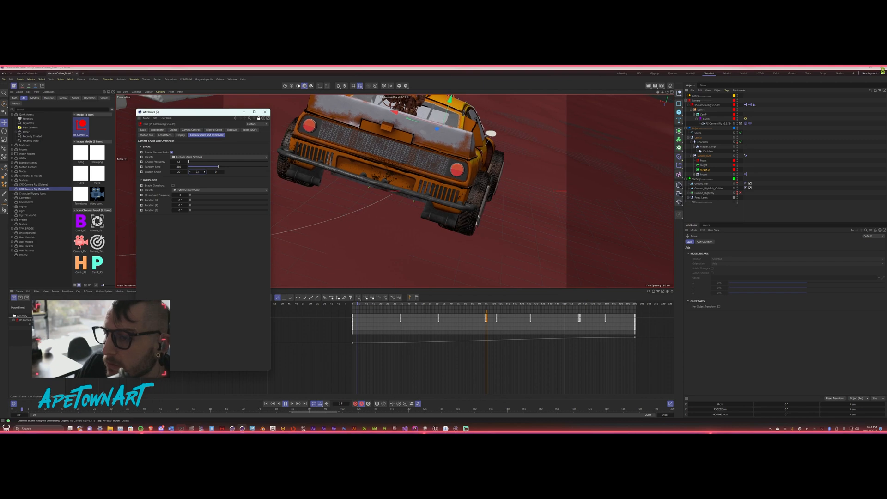
{"action": "left_click_drag", "start_coordinate": [198, 172], "coordinate": [215, 172]}
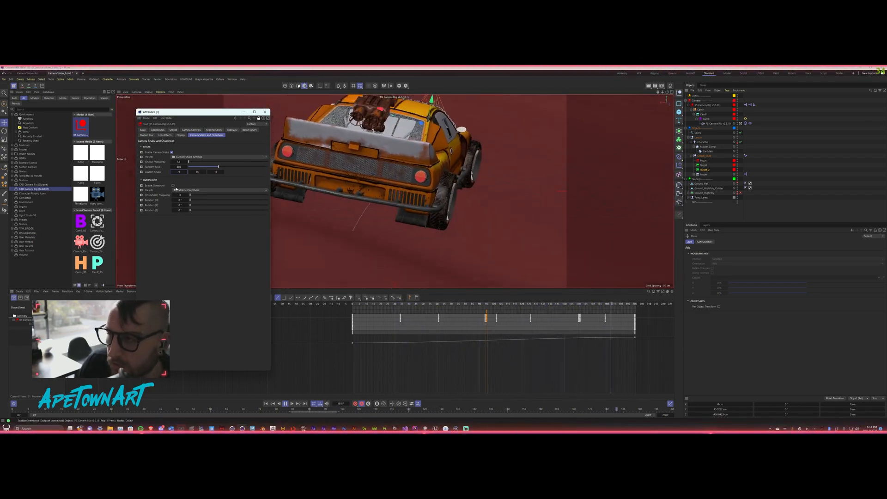
Turn off Use Target for the camera rig and enable overshoot with the Medium Overshoot preset.
{"action": "left_click", "coordinate": [189, 130]}
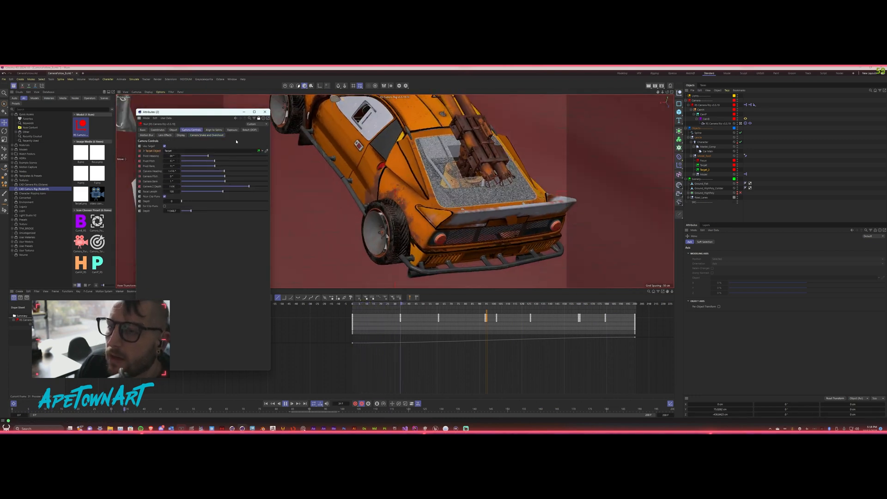
{"action": "left_click", "coordinate": [164, 146]}
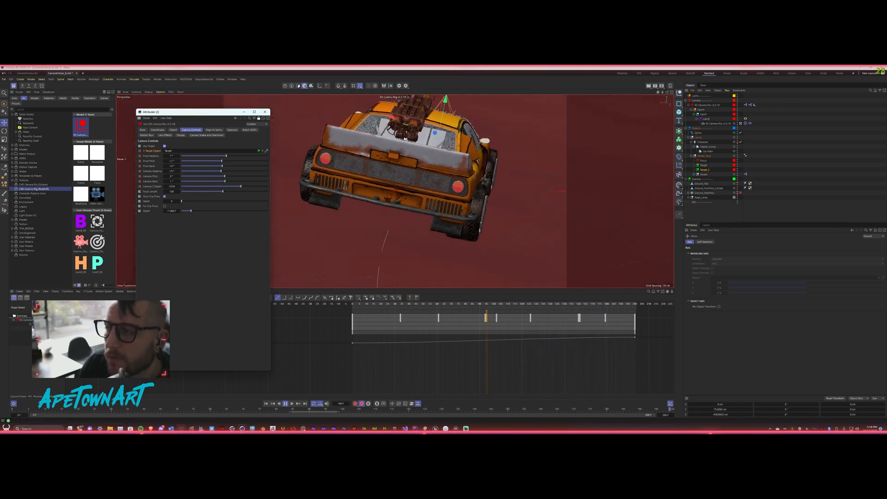
{"action": "left_click", "coordinate": [200, 136]}
{"action": "left_click", "coordinate": [172, 185]}
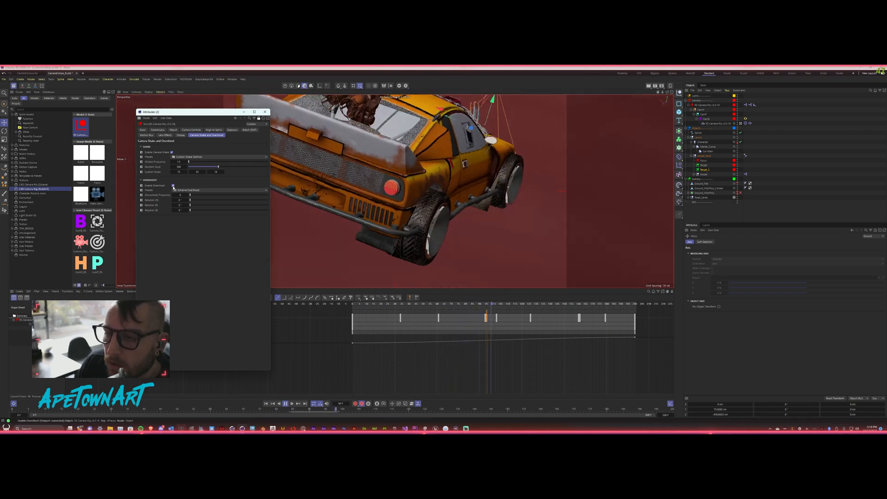
{"action": "left_click", "coordinate": [190, 190]}
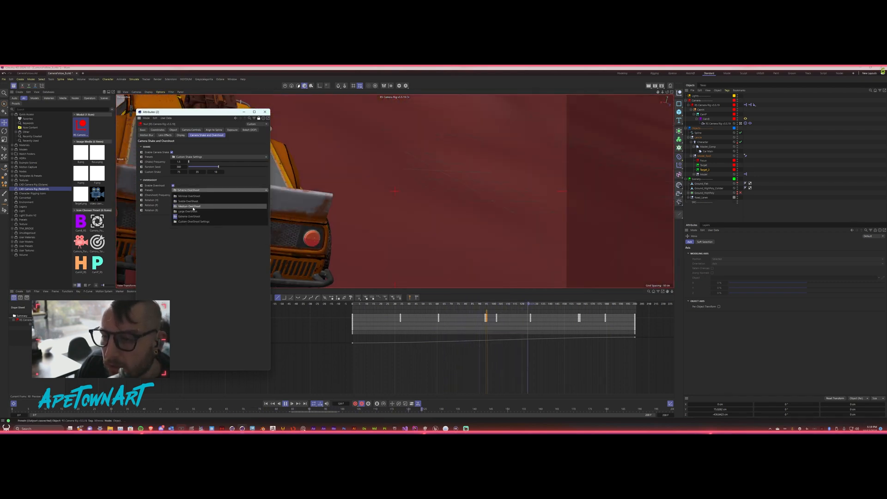
{"action": "left_click", "coordinate": [193, 207]}
Reposition the floating attributes window to clear the view, and adjust the Overshoot Frequency with the Minimal Overshoot preset.
{"action": "left_click_drag", "start_coordinate": [189, 112], "coordinate": [86, 119]}
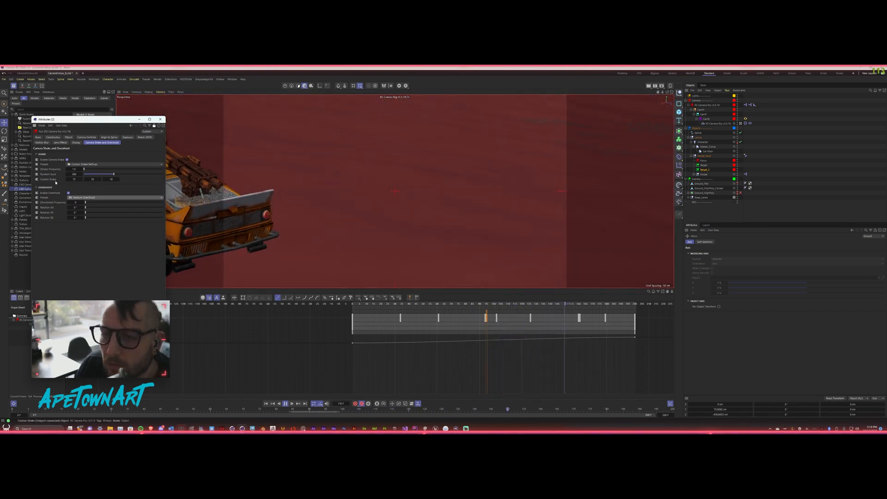
{"action": "left_click_drag", "start_coordinate": [74, 120], "coordinate": [166, 117]}
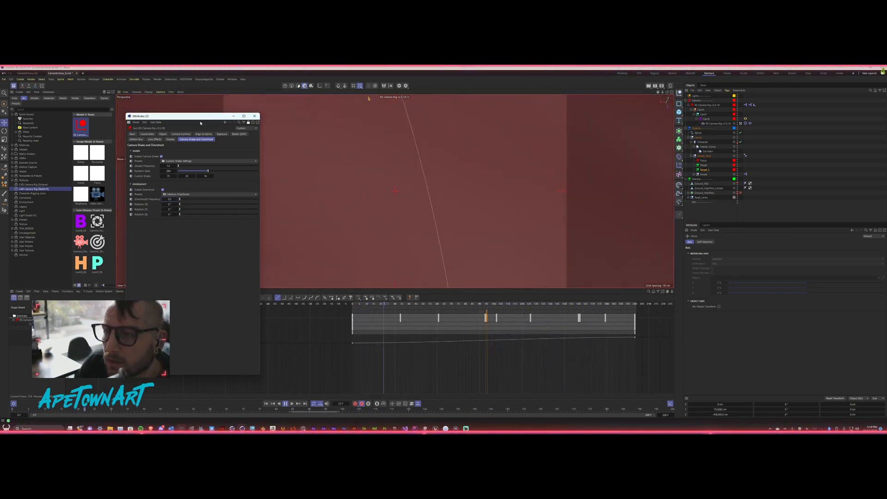
{"action": "left_click_drag", "start_coordinate": [203, 116], "coordinate": [151, 120]}
{"action": "left_click", "coordinate": [133, 204]}
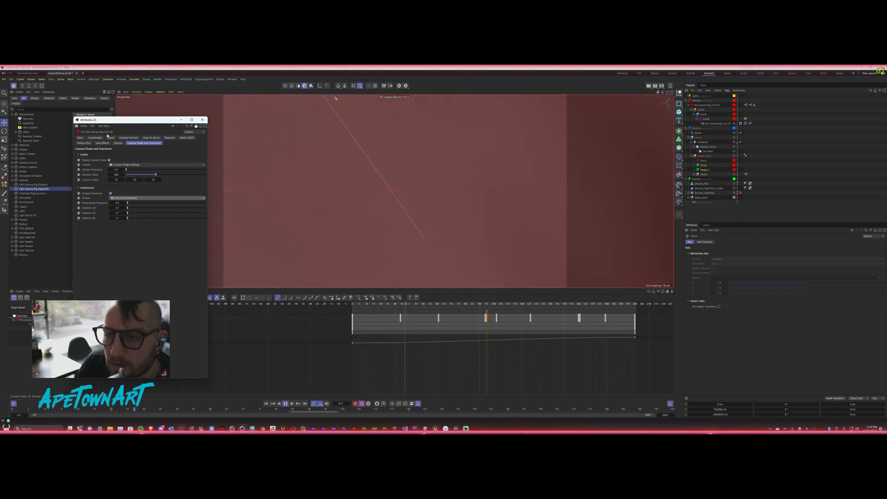
At frame 0, adjust Camera Heading, Camera Pitch and Camera Bank to frame the car, re-enable Use Target, and scrub the opening frames.
{"action": "left_click", "coordinate": [123, 138]}
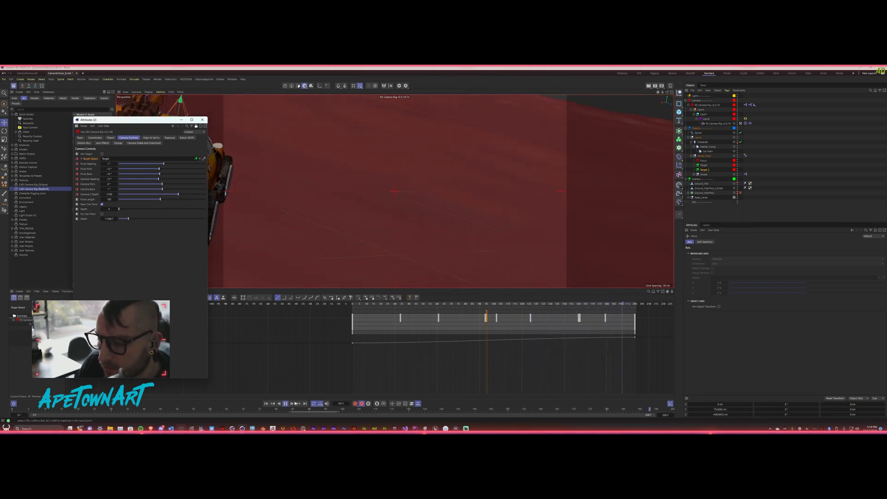
{"action": "key", "text": "F8"}
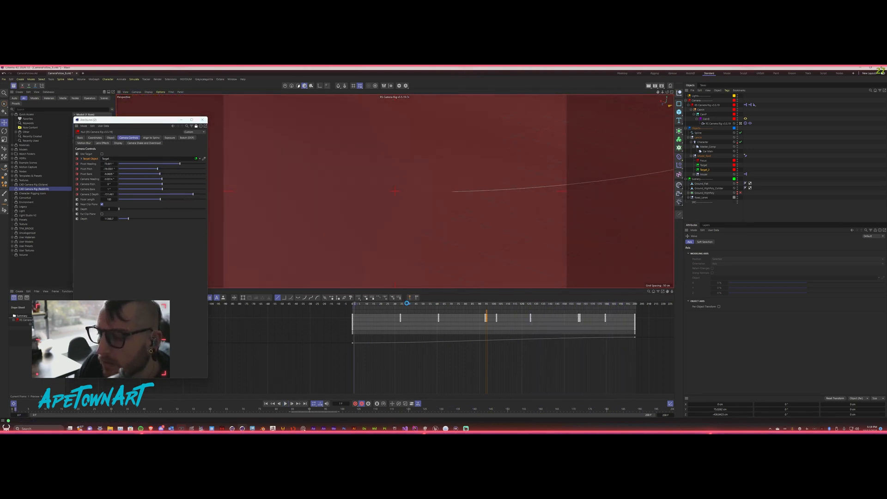
{"action": "left_click_drag", "start_coordinate": [408, 303], "coordinate": [344, 304]}
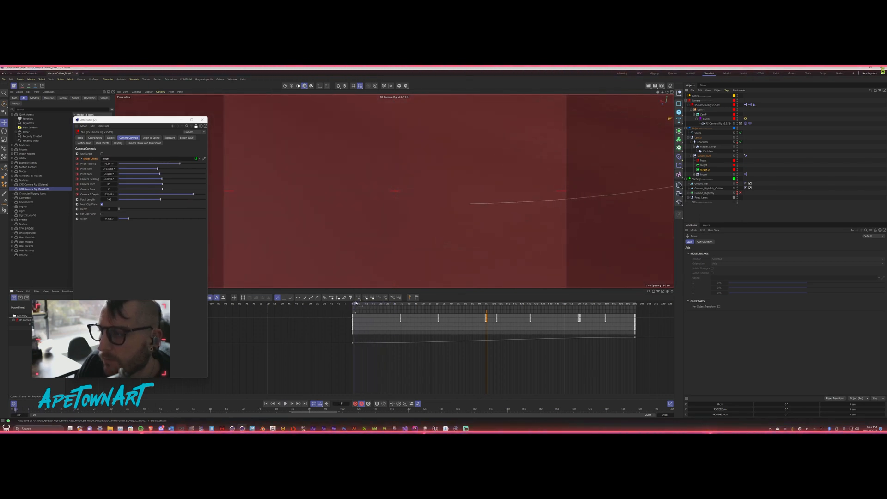
{"action": "left_click_drag", "start_coordinate": [161, 185], "coordinate": [163, 184]}
{"action": "mouse_move", "coordinate": [359, 304]}
{"action": "left_mouse_down"}
{"action": "mouse_move", "coordinate": [475, 307]}
{"action": "mouse_move", "coordinate": [349, 305]}
{"action": "left_mouse_up"}
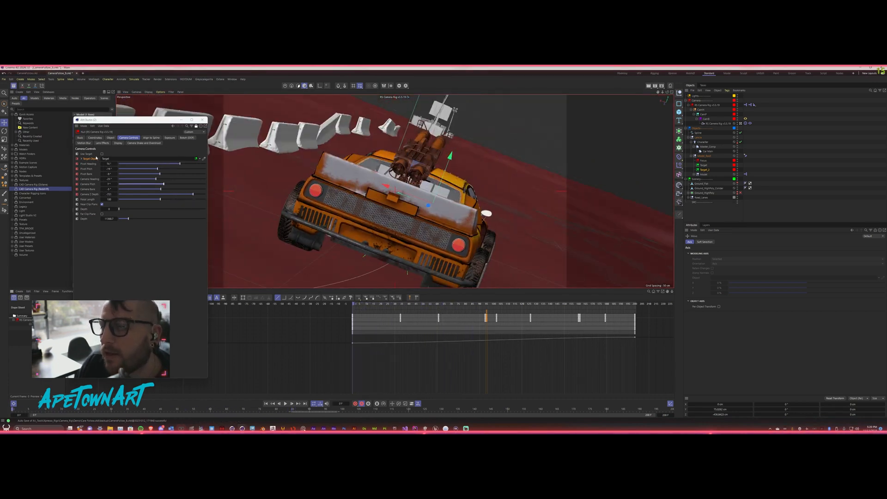
{"action": "left_click", "coordinate": [101, 154]}
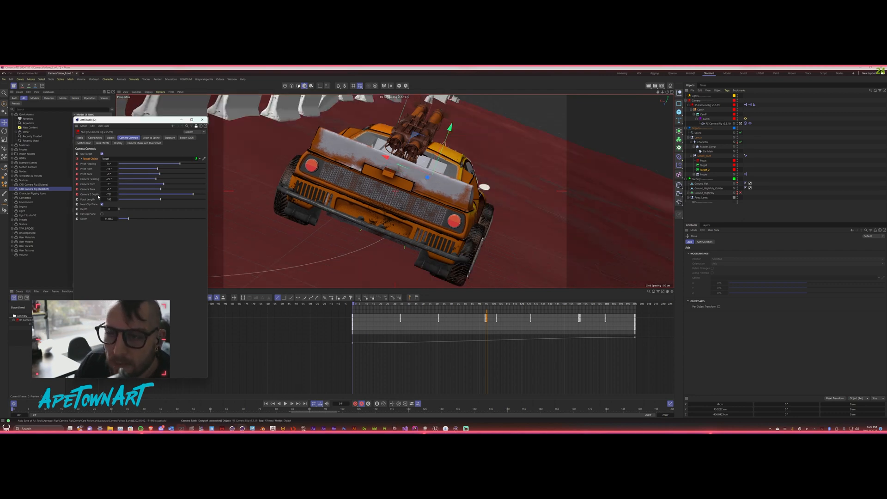
{"action": "left_click", "coordinate": [402, 304]}
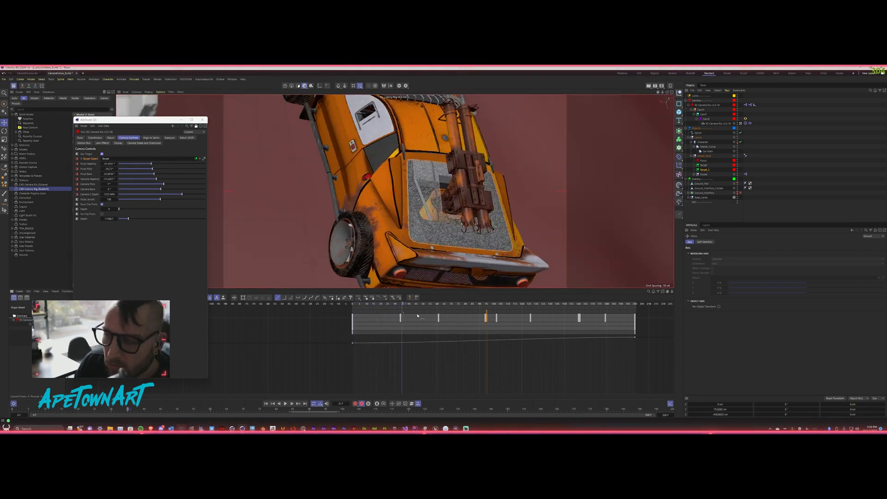
{"action": "left_click_drag", "start_coordinate": [417, 315], "coordinate": [368, 307]}
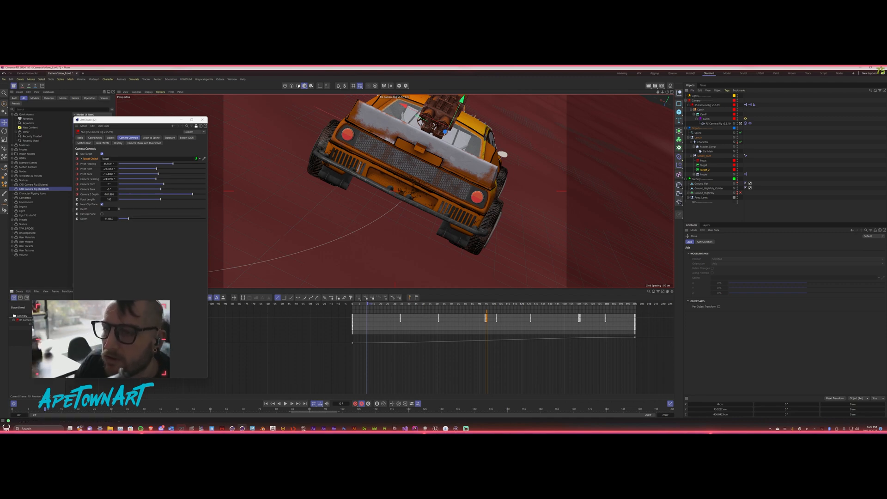
Review the rig's camera shake and overshoot, lens effects, camera control, exposure and bokeh settings.
{"action": "left_click", "coordinate": [144, 142]}
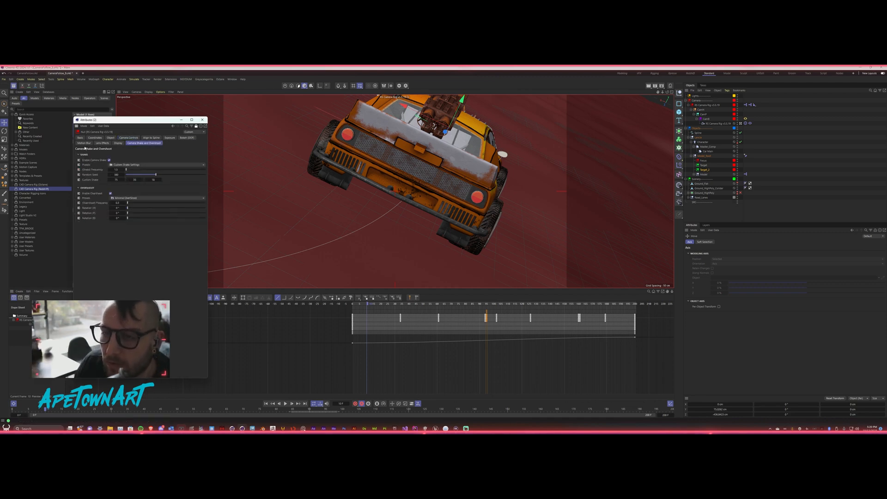
{"action": "left_click", "coordinate": [101, 143]}
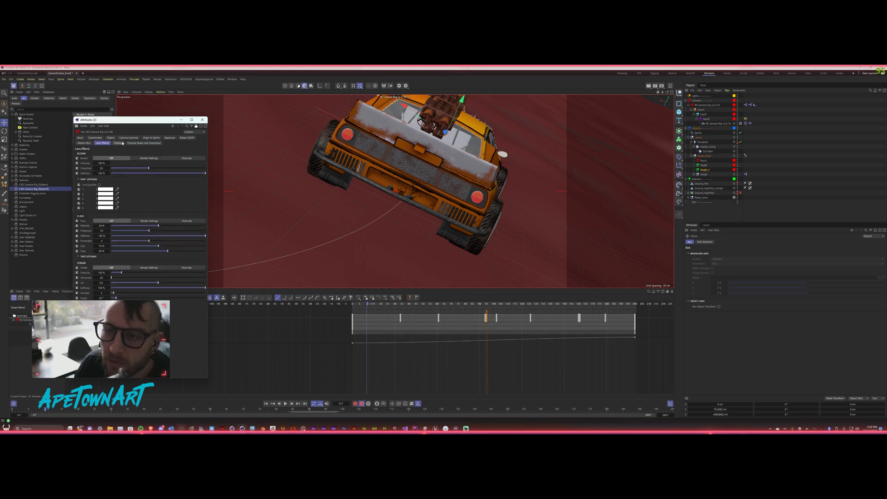
{"action": "left_click", "coordinate": [128, 138]}
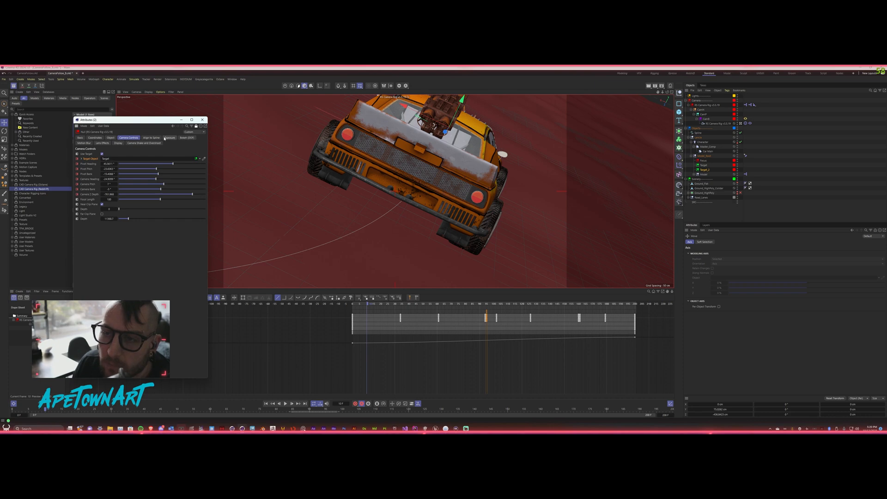
{"action": "left_click", "coordinate": [166, 138]}
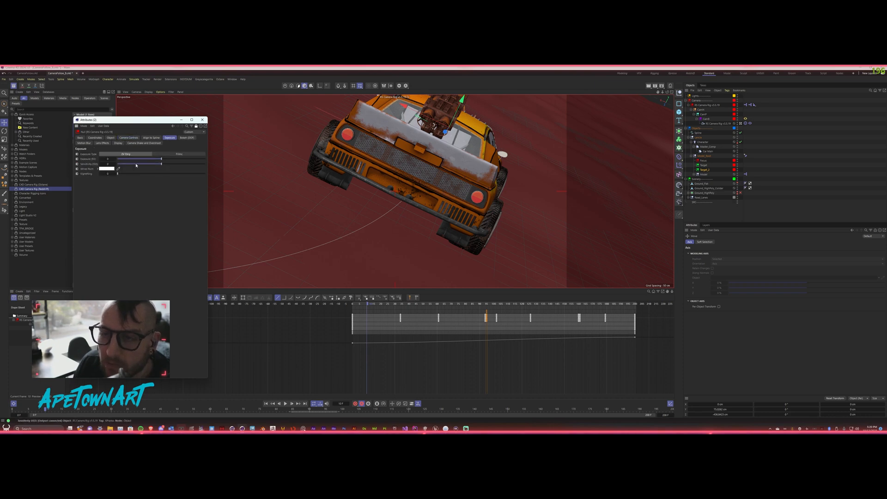
{"action": "left_click", "coordinate": [185, 138]}
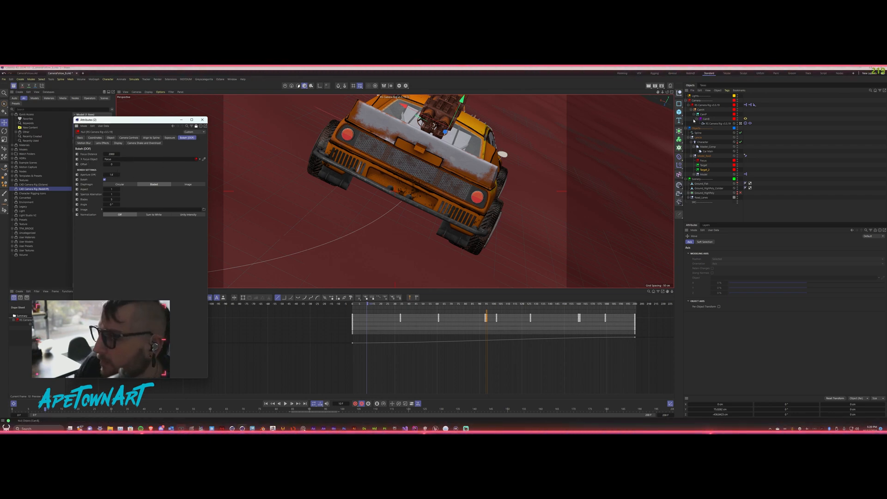
Select the Focus null and set the camera rig's bokeh aperture to f/1.8.
{"action": "left_click", "coordinate": [702, 161]}
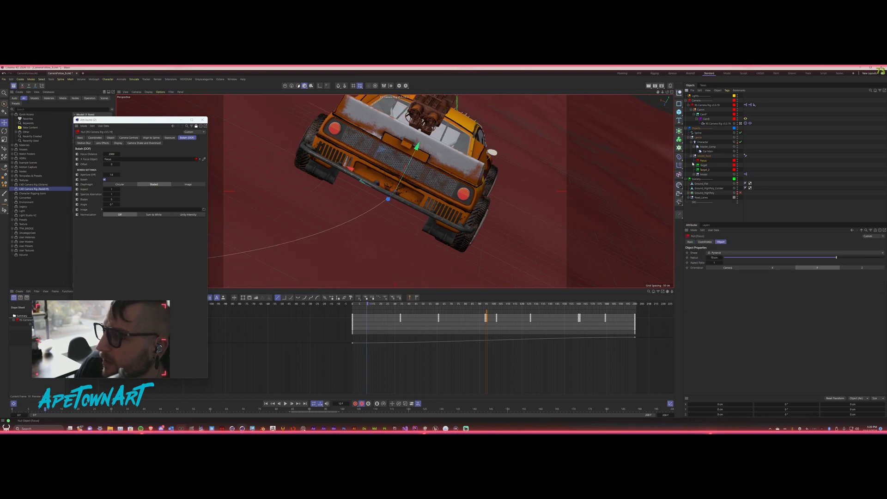
{"action": "left_click", "coordinate": [127, 185]}
{"action": "left_click", "coordinate": [154, 185]}
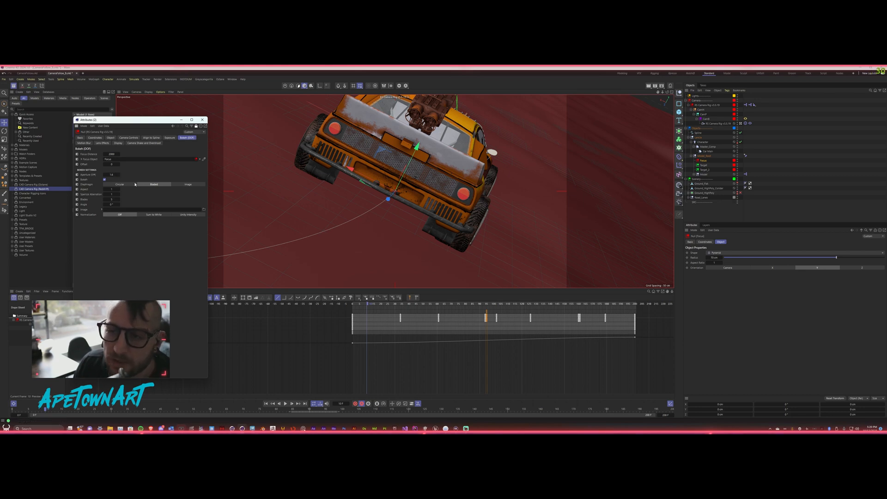
{"action": "left_click", "coordinate": [114, 175]}
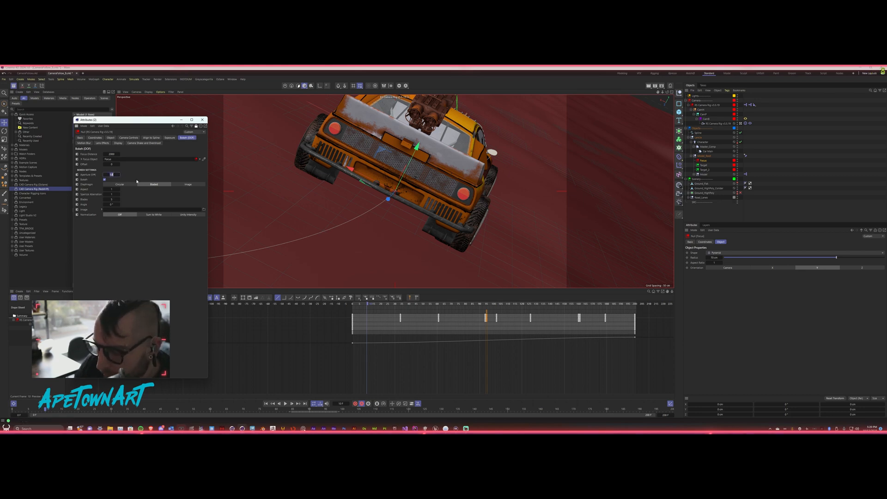
{"action": "type", "text": "1"}
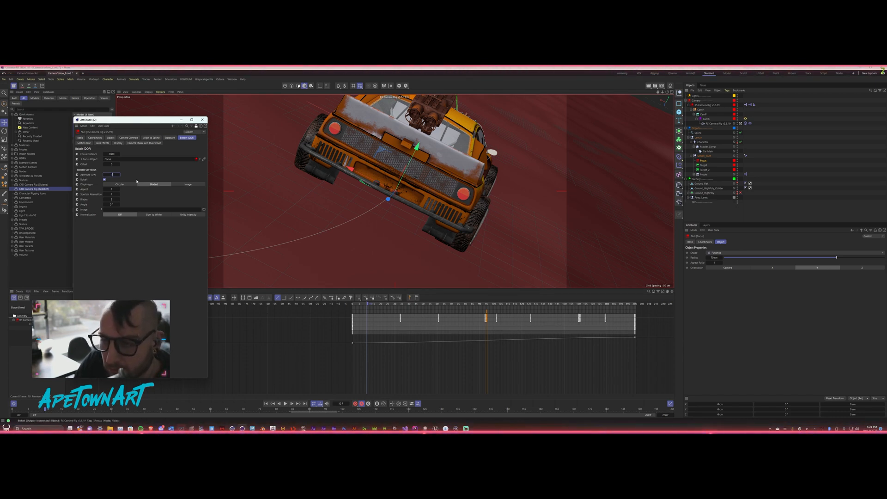
{"action": "type", "text": ".8"}
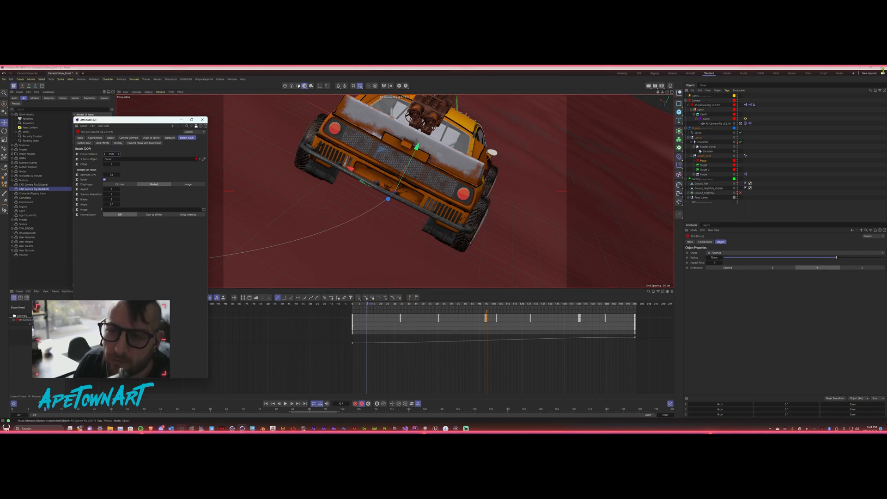
Clear the rig's bokeh focus object and try adjusting the Focus Distance manually, undoing the last change.
{"action": "left_click", "coordinate": [195, 159]}
{"action": "left_click", "coordinate": [208, 163]}
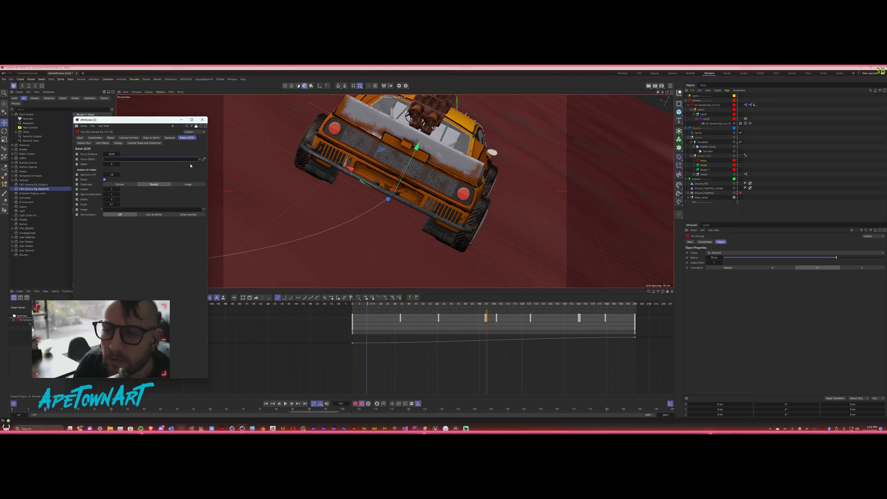
{"action": "left_click_drag", "start_coordinate": [108, 153], "coordinate": [119, 153]}
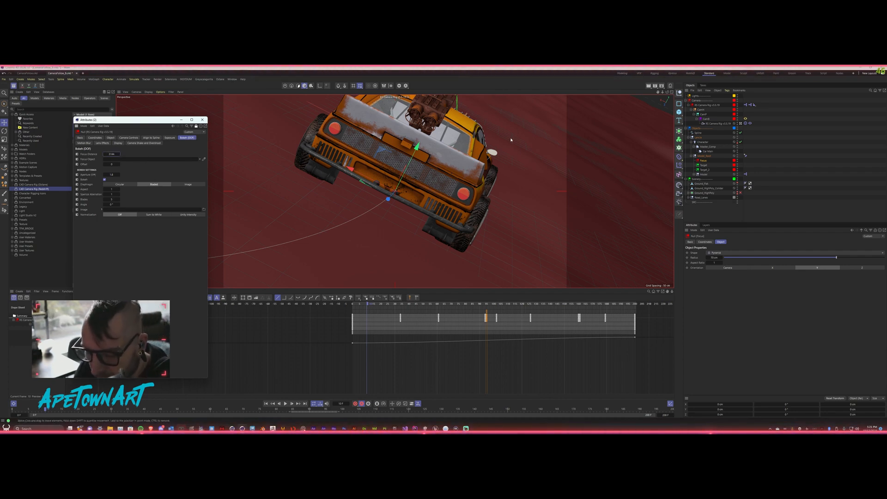
{"action": "key", "text": "ctrl+z"}
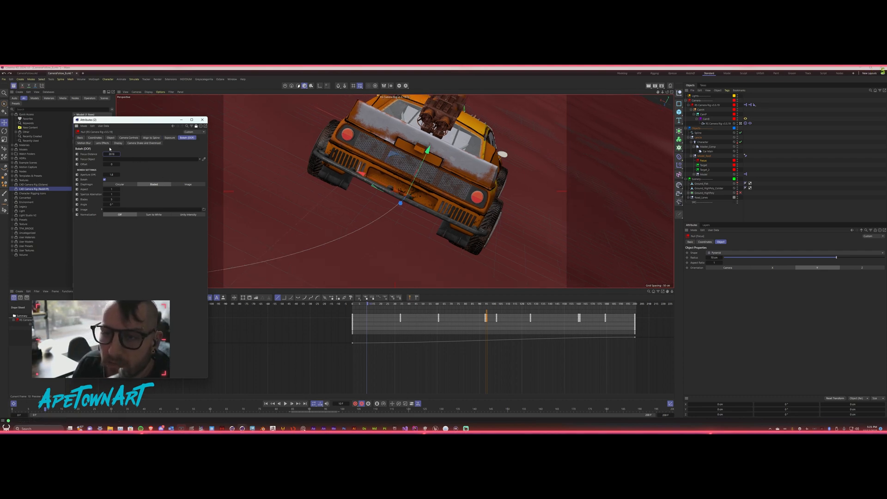
Preview the rig's focus plane and composition grid overlays while scrubbing the shot to about frame 84.
{"action": "left_click", "coordinate": [118, 143]}
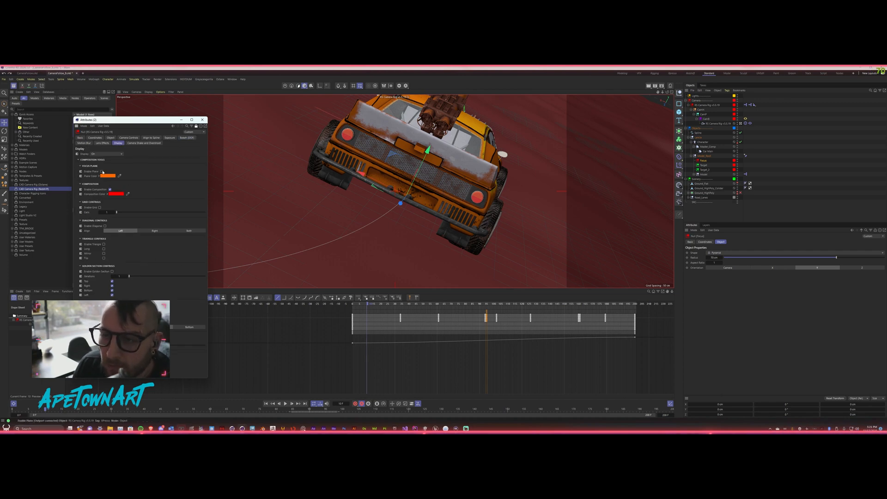
{"action": "left_click", "coordinate": [102, 171]}
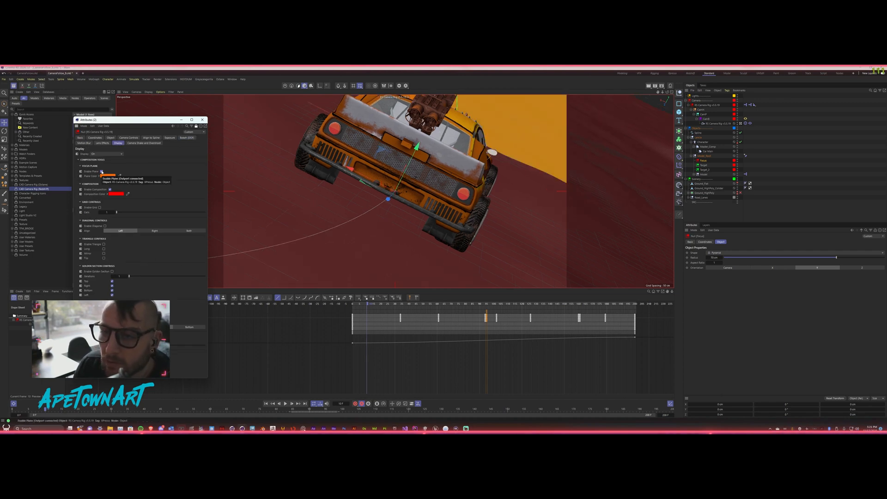
{"action": "left_click", "coordinate": [102, 172]}
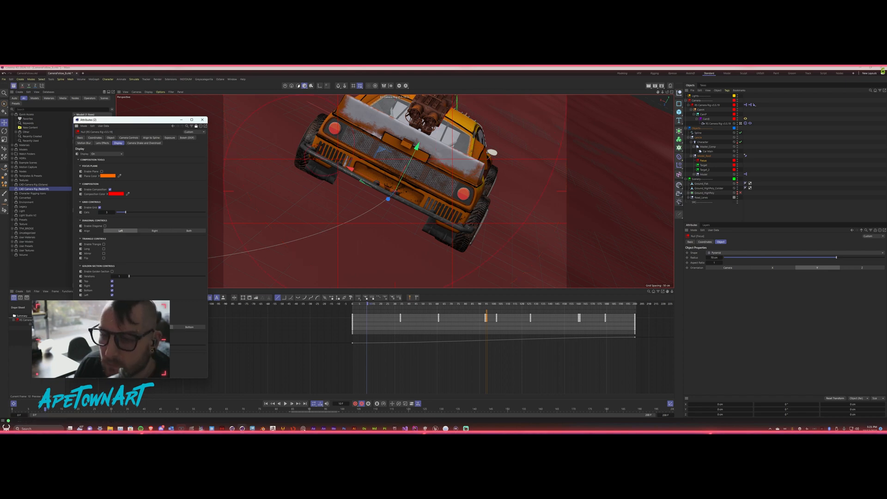
{"action": "left_click_drag", "start_coordinate": [368, 304], "coordinate": [472, 317]}
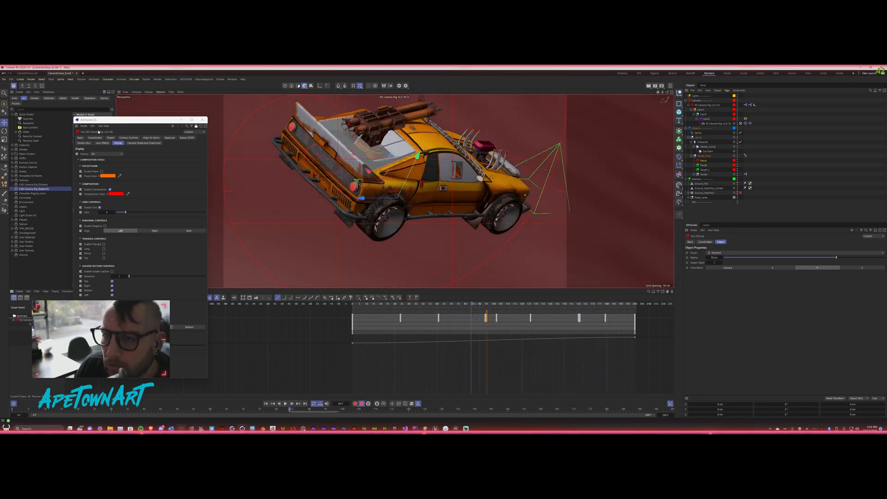
Turn off the rig's grid and composition overlays in its display settings.
{"action": "left_click", "coordinate": [135, 143]}
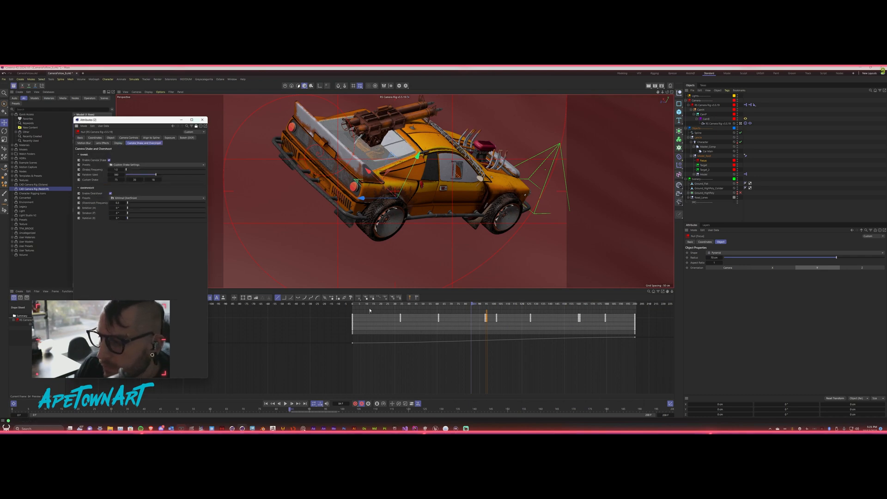
{"action": "left_click", "coordinate": [118, 143]}
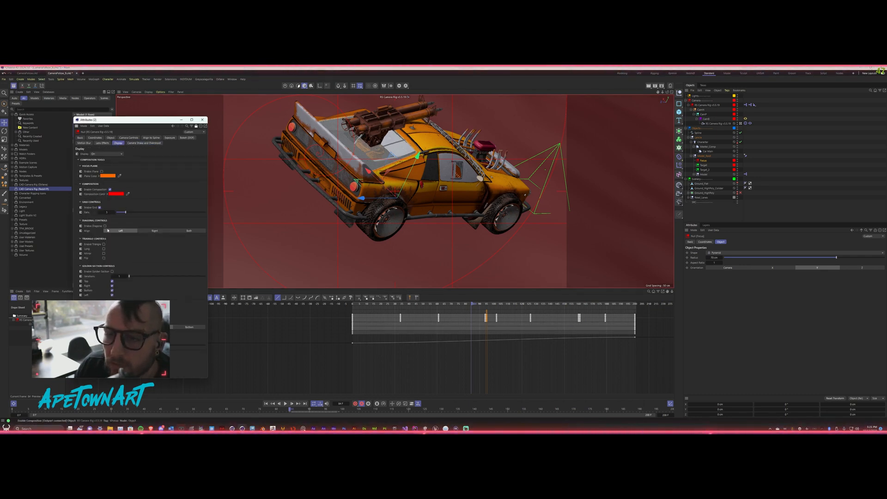
{"action": "left_click", "coordinate": [100, 207]}
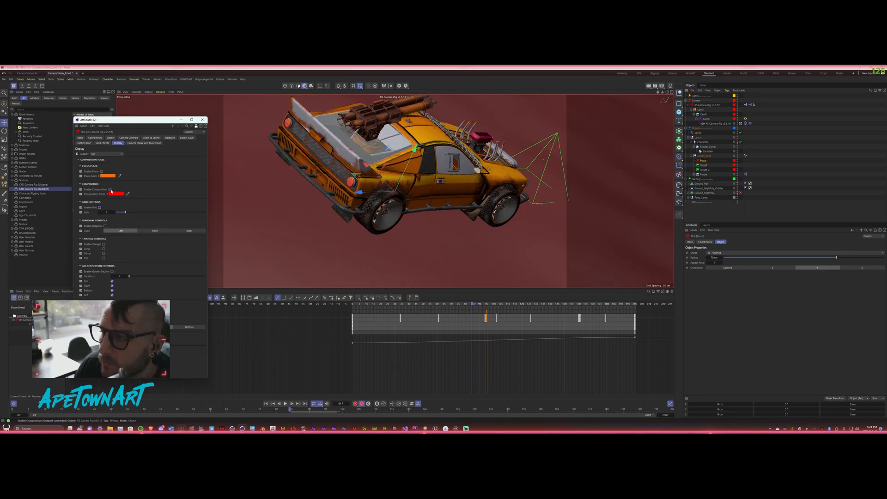
Return to frame 0 and play the animation to review the shot through the rig camera.
{"action": "left_click_drag", "start_coordinate": [364, 305], "coordinate": [333, 306]}
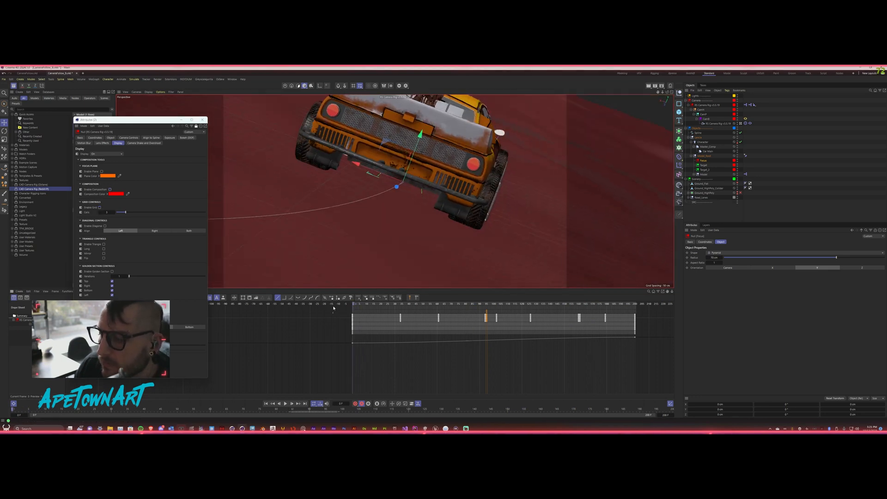
{"action": "left_click", "coordinate": [285, 403]}
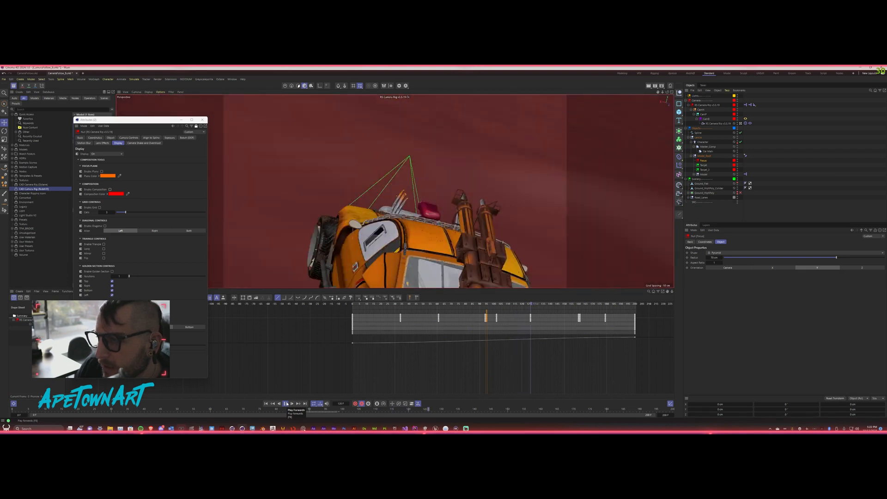
{"action": "left_click", "coordinate": [287, 403]}
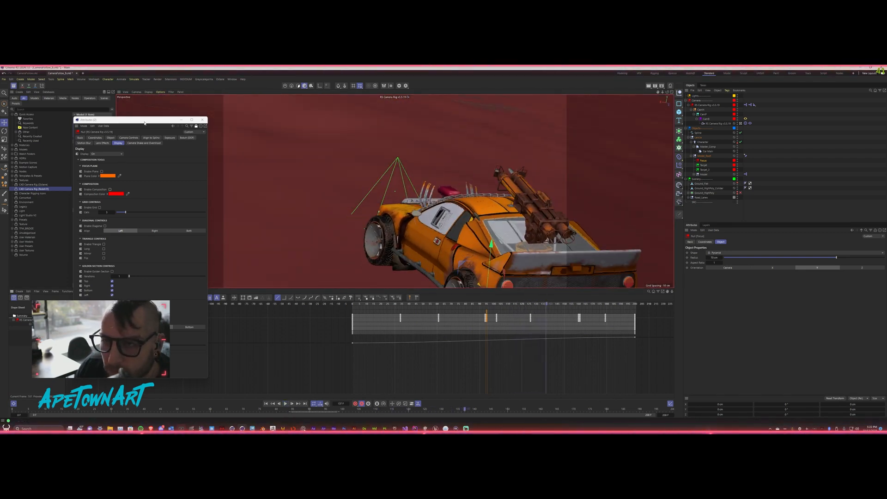
Lower the camera shake's Random Seed and set the third Custom Shake value to 198.
{"action": "left_click", "coordinate": [142, 143]}
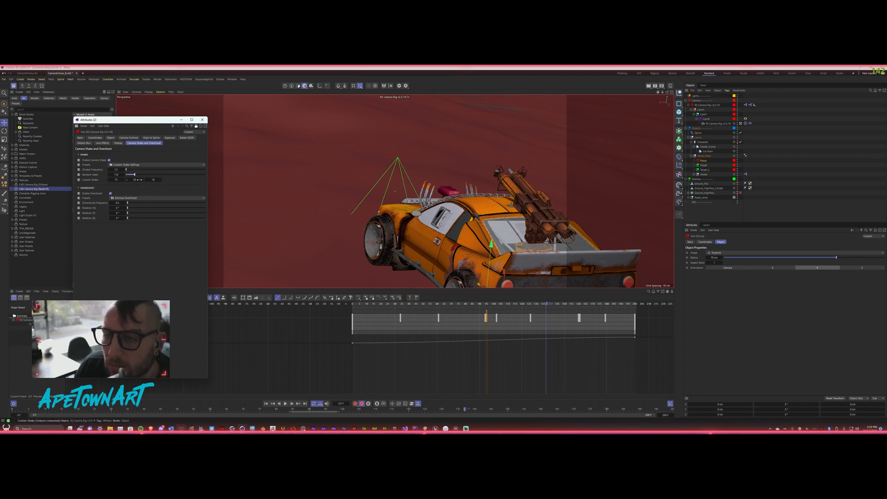
{"action": "left_click", "coordinate": [153, 180]}
{"action": "type", "text": "198"}
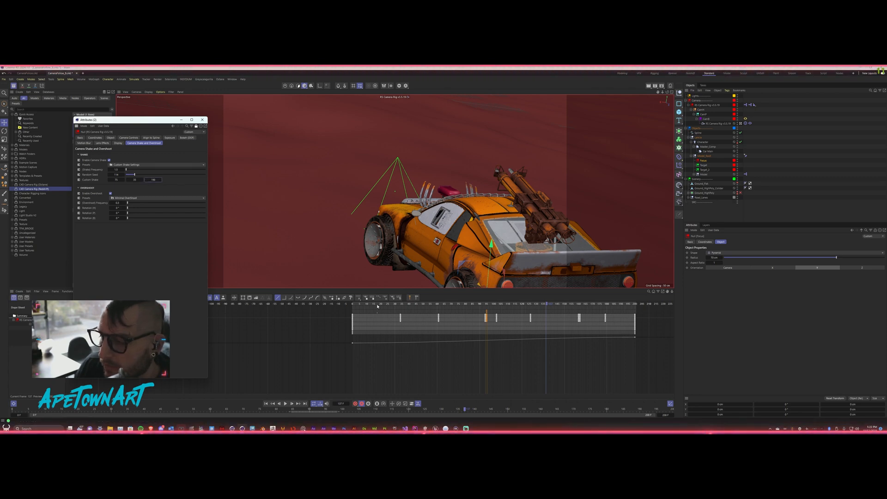
Play and scrub the animation to check the camera shake, and move the floating attributes window aside.
{"action": "left_click", "coordinate": [377, 306]}
{"action": "left_click", "coordinate": [286, 403]}
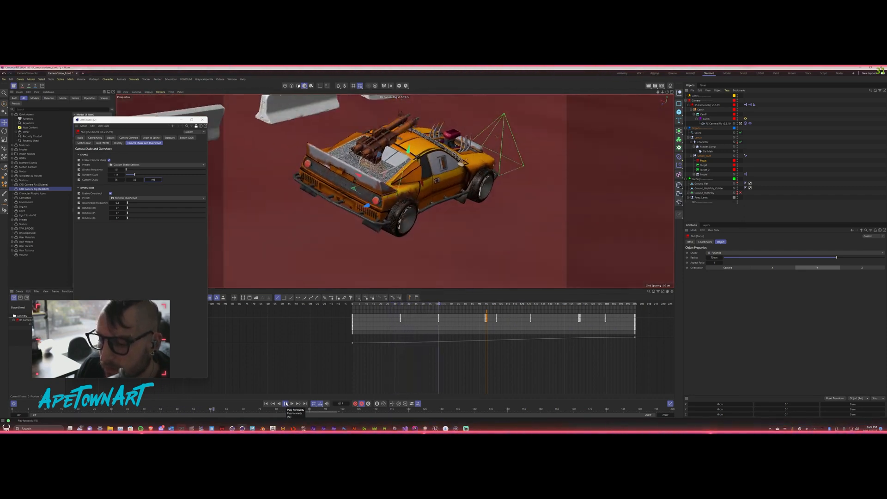
{"action": "left_click", "coordinate": [286, 404]}
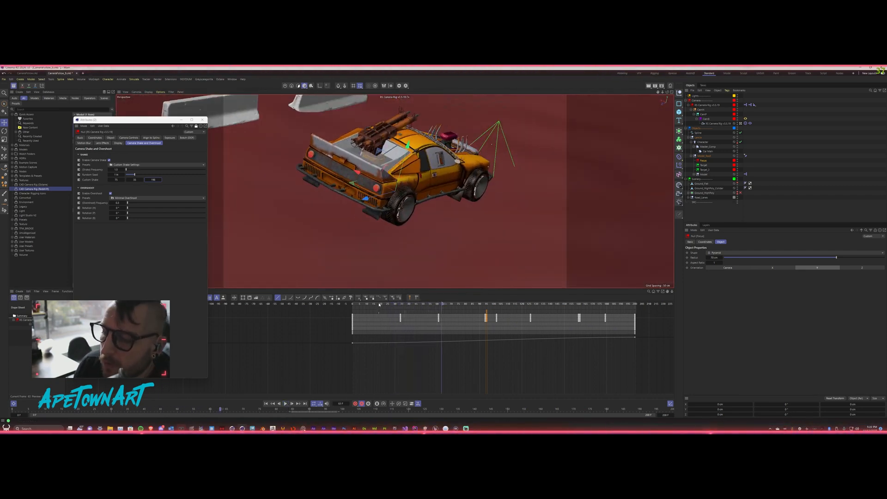
{"action": "left_click_drag", "start_coordinate": [381, 308], "coordinate": [555, 321]}
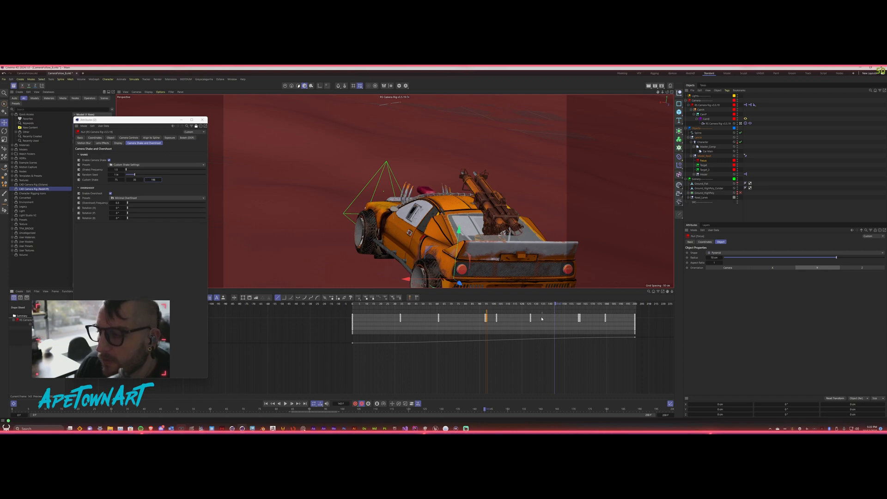
{"action": "left_click_drag", "start_coordinate": [94, 118], "coordinate": [138, 103]}
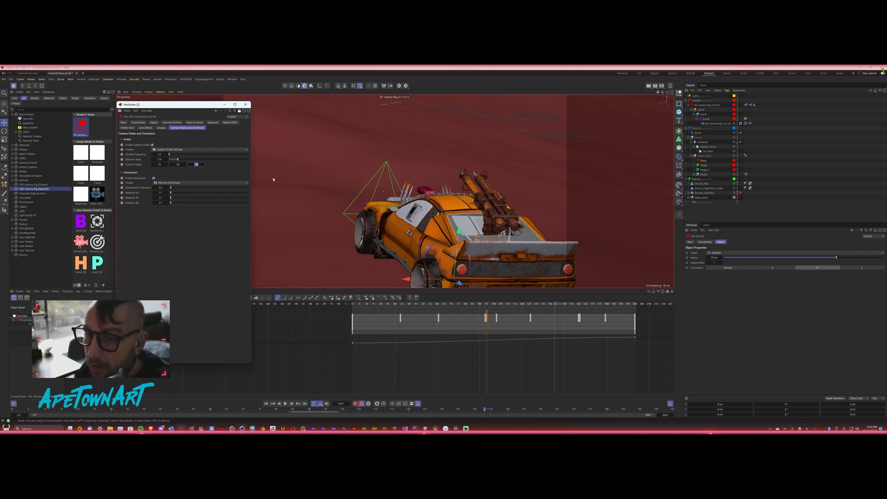
Collapse the camera and object hierarchies and duplicate the RS camera rig.
{"action": "left_click", "coordinate": [691, 109]}
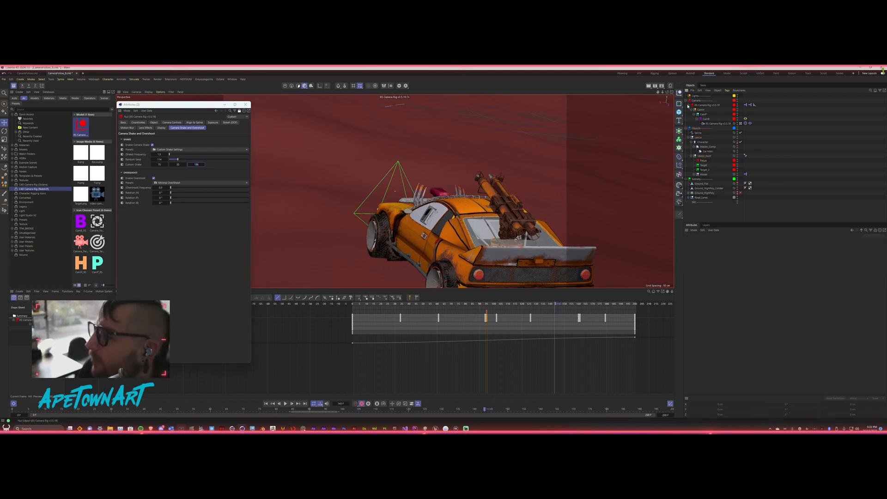
{"action": "left_click", "coordinate": [688, 105]}
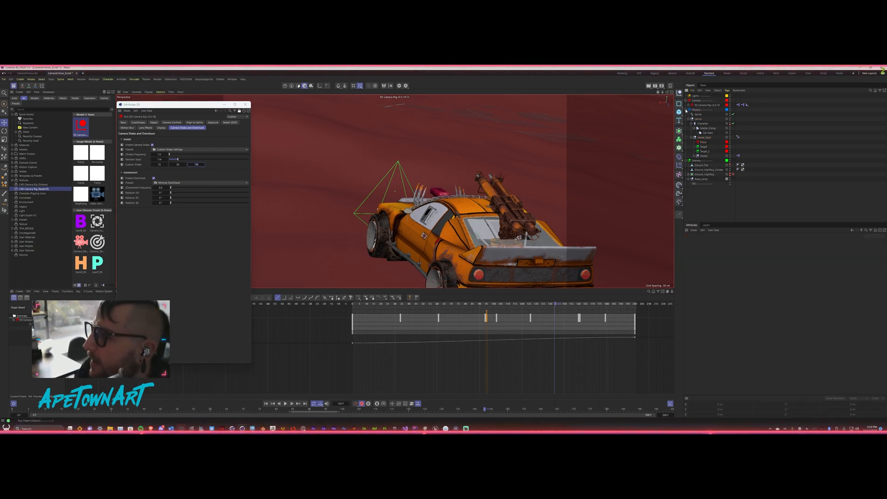
{"action": "left_click", "coordinate": [687, 110]}
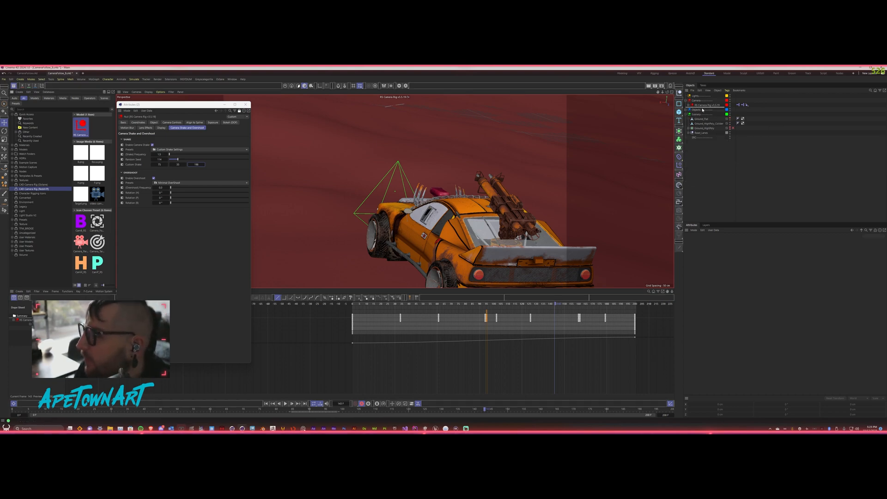
{"action": "left_click_drag", "start_coordinate": [702, 108], "coordinate": [702, 108]}
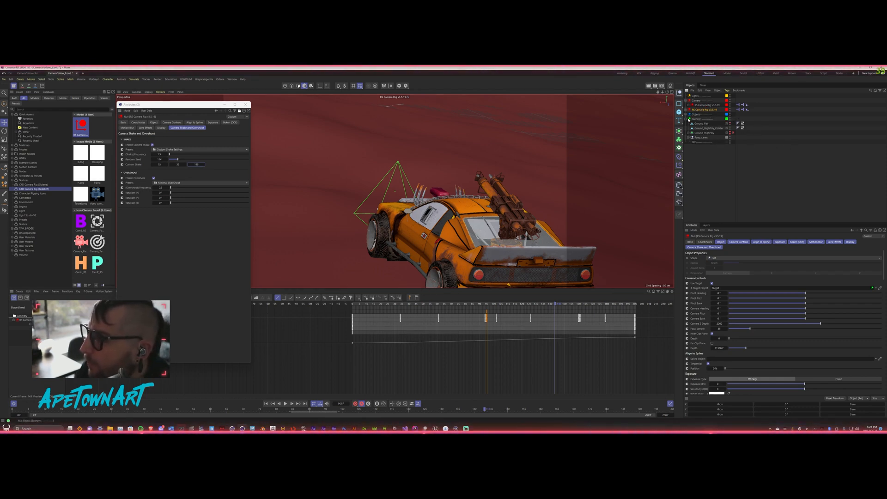
Place the duplicated camera rig under the car null beside the Focus and Target nulls, and reset its transform.
{"action": "left_click", "coordinate": [689, 119]}
{"action": "left_click", "coordinate": [689, 114]}
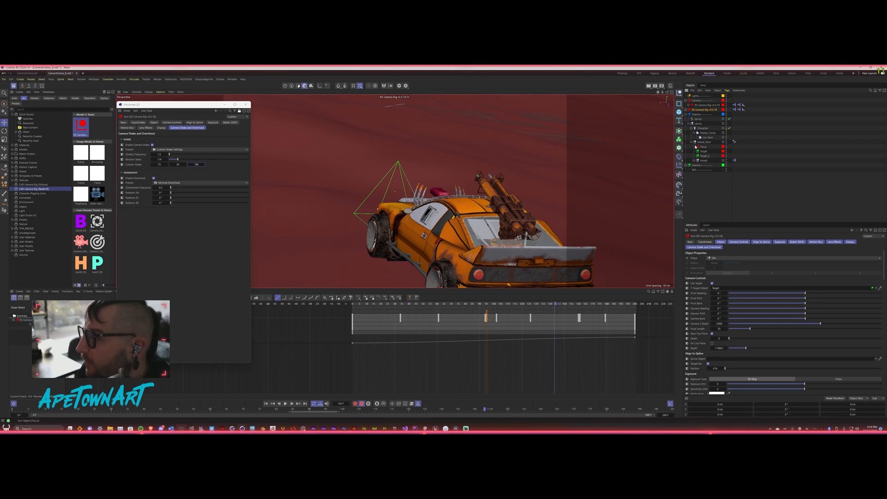
{"action": "left_click_drag", "start_coordinate": [700, 111], "coordinate": [708, 144]}
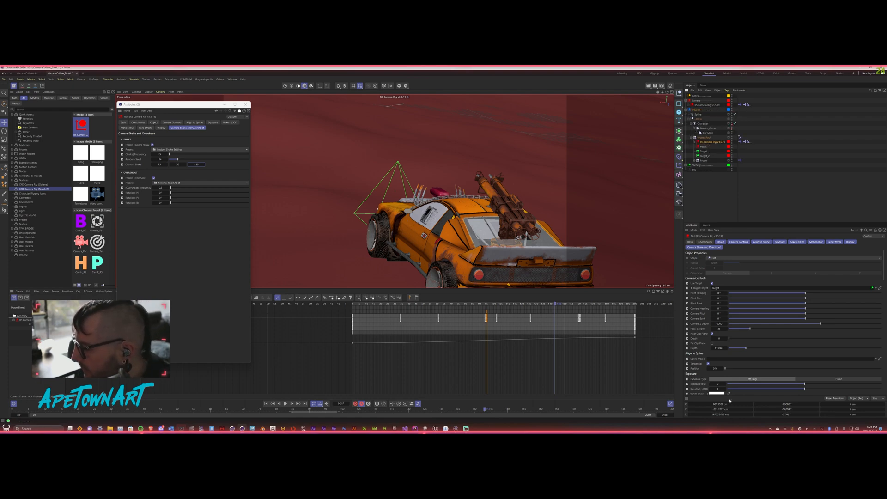
{"action": "left_click", "coordinate": [839, 399]}
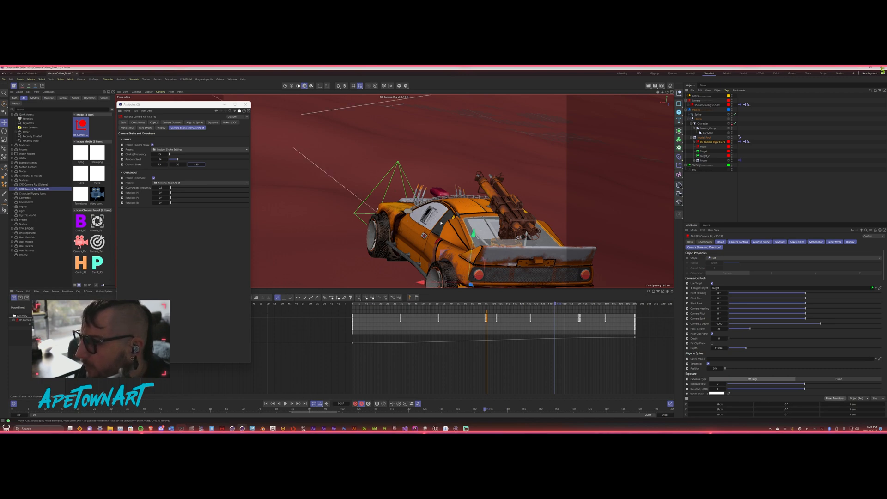
Switch from the rig camera to the default camera and frame the car together with both camera rigs.
{"action": "left_click", "coordinate": [687, 105]}
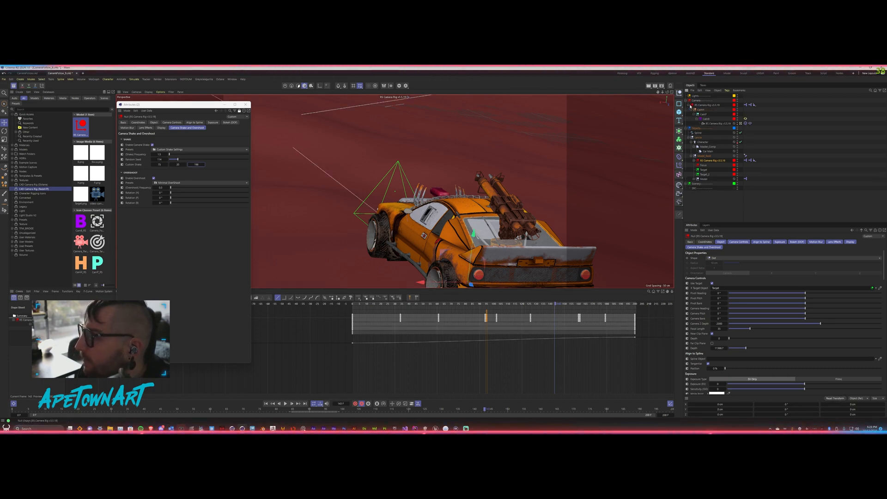
{"action": "left_click", "coordinate": [740, 123]}
{"action": "left_click_drag", "start_coordinate": [531, 217], "coordinate": [513, 194], "text": "alt"}
{"action": "scroll", "coordinate": [513, 195], "scroll_direction": "down", "scroll_amount": 5}
{"action": "middle_click_drag", "start_coordinate": [513, 195], "coordinate": [360, 218], "text": "alt"}
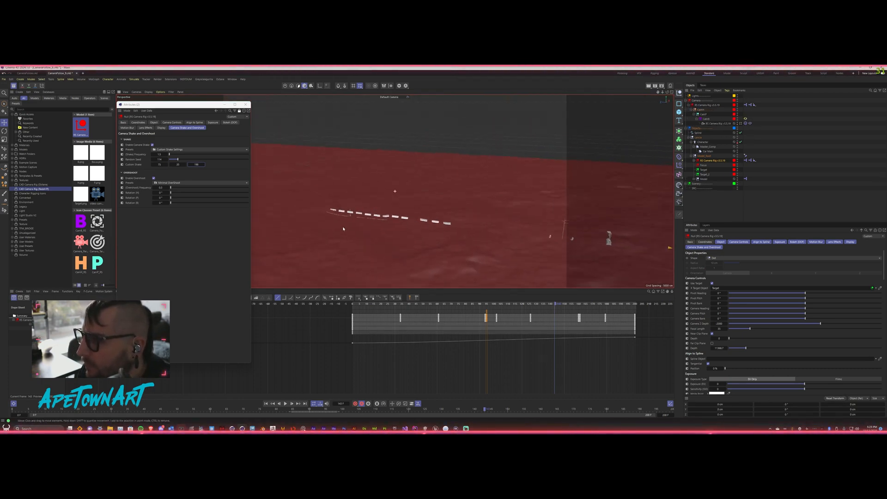
{"action": "left_click_drag", "start_coordinate": [360, 218], "coordinate": [498, 222], "text": "alt"}
{"action": "right_click_drag", "start_coordinate": [498, 222], "coordinate": [534, 230], "text": "alt"}
{"action": "left_click_drag", "start_coordinate": [534, 230], "coordinate": [451, 226], "text": "alt"}
{"action": "middle_click_drag", "start_coordinate": [451, 226], "coordinate": [419, 230], "text": "alt"}
{"action": "left_click_drag", "start_coordinate": [419, 230], "coordinate": [396, 264], "text": "alt"}
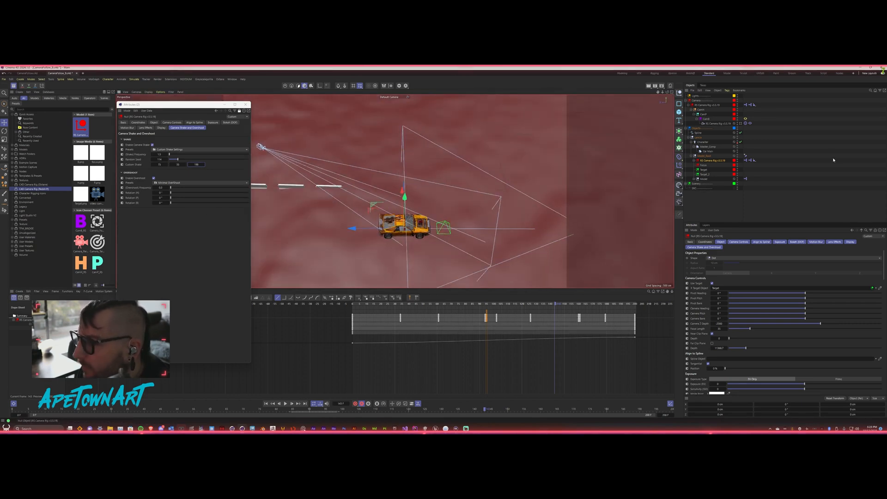
Rename the original RS camera rig in the object hierarchy to Follow Cam.
{"action": "double_click", "coordinate": [709, 105]}
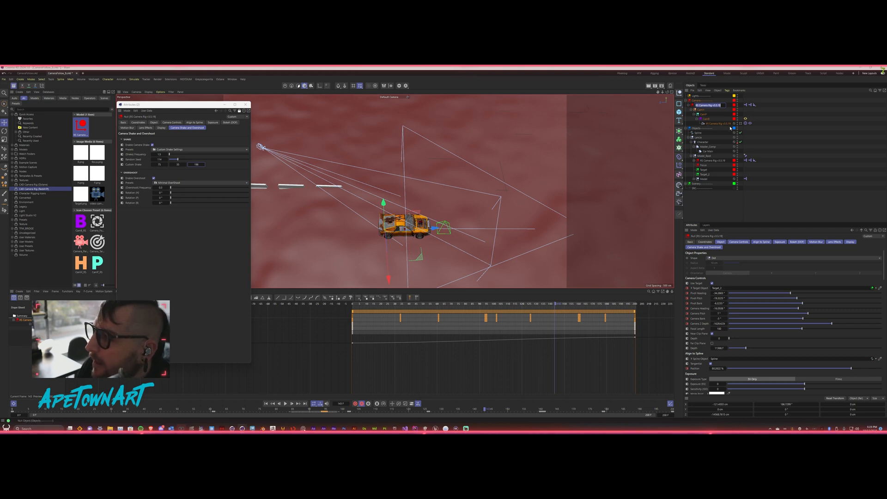
{"action": "key", "text": "ctrl+a"}
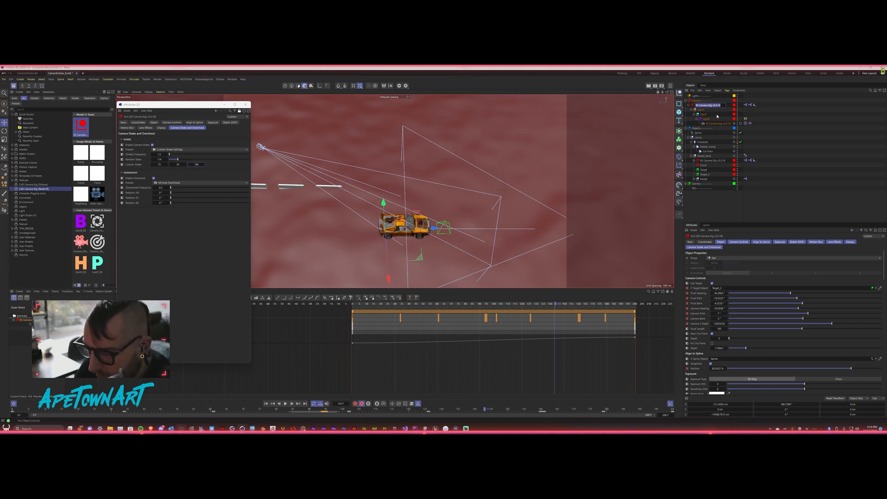
{"action": "key", "text": "BackSpace"}
{"action": "type", "text": "Fol"}
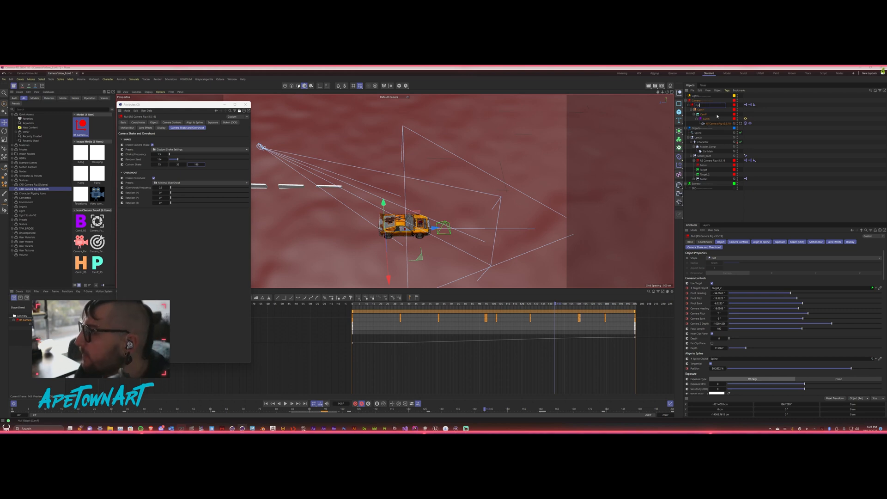
{"action": "type", "text": "low Cam"}
{"action": "key", "text": "Return"}
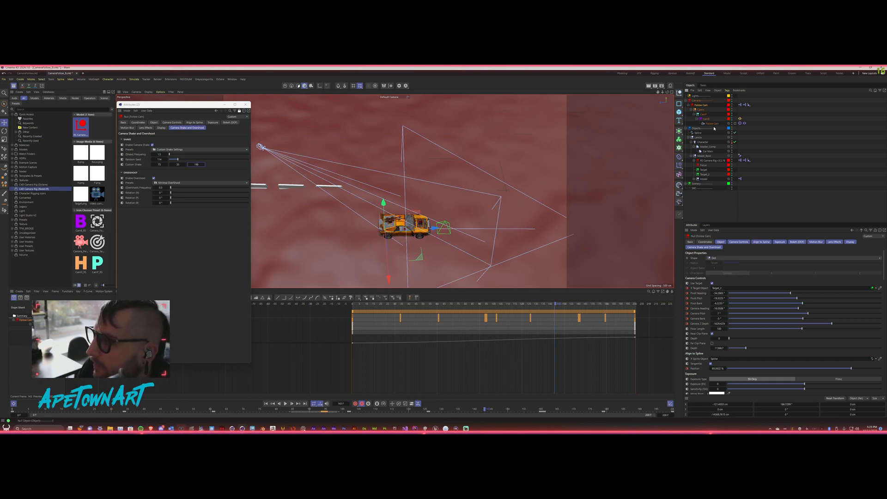
Rename the duplicated camera rig under the car null to Cockpit Cam.
{"action": "left_click", "coordinate": [703, 160]}
{"action": "left_click", "coordinate": [695, 160]}
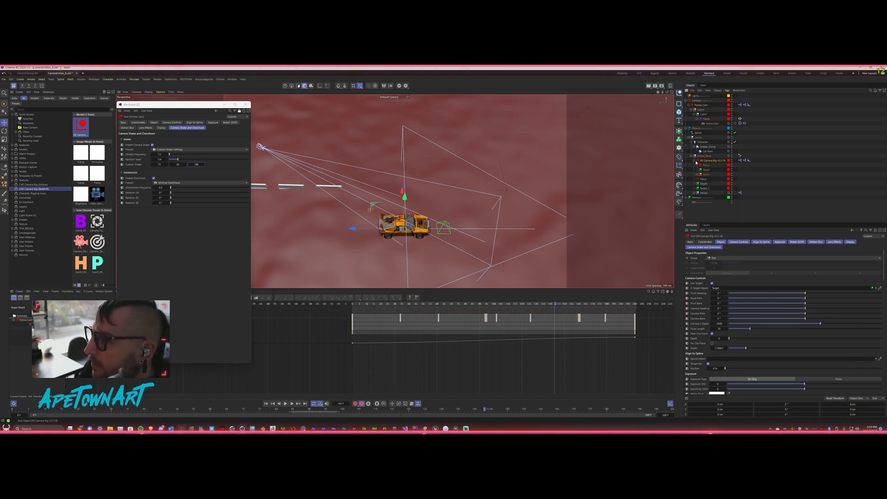
{"action": "left_click", "coordinate": [696, 161]}
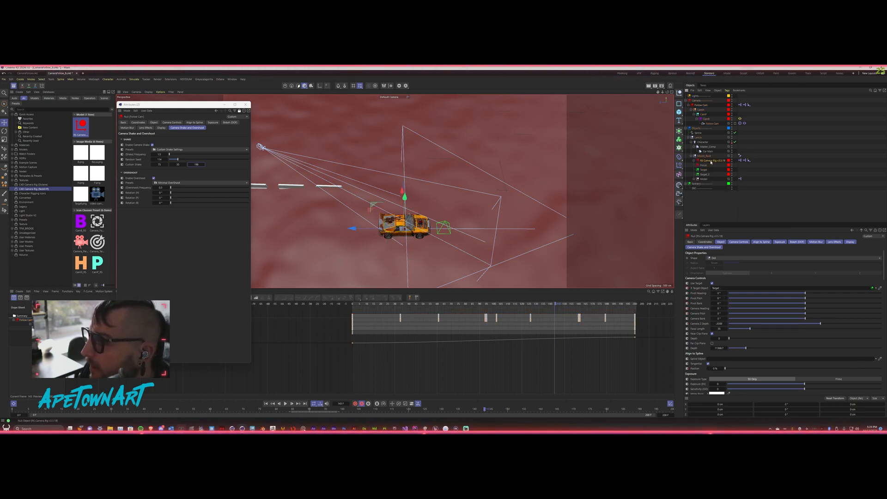
{"action": "double_click", "coordinate": [711, 160]}
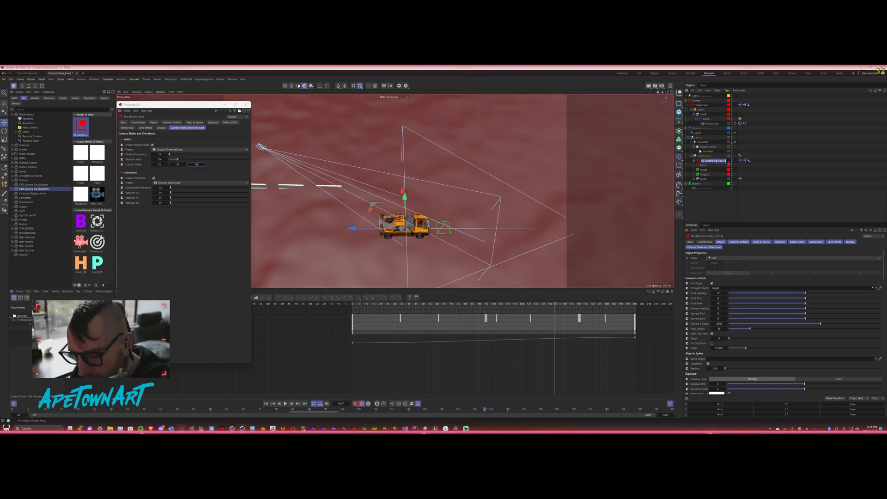
{"action": "type", "text": "Coc"}
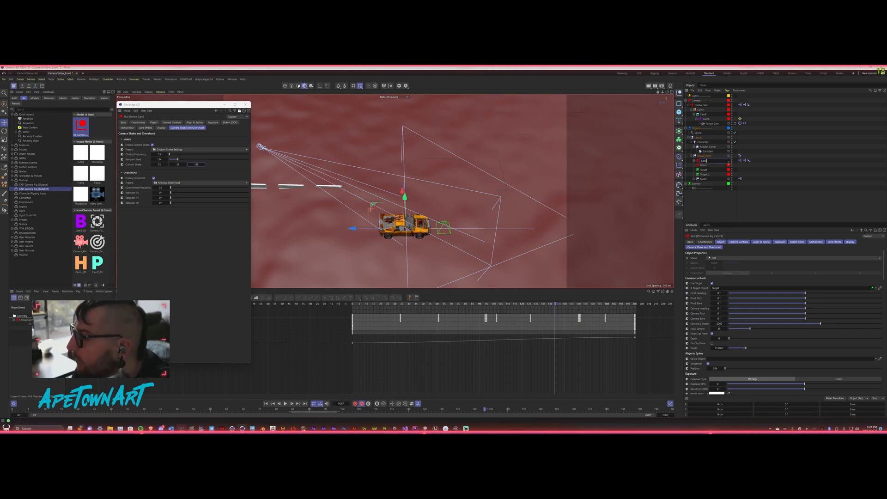
{"action": "type", "text": "kpi"}
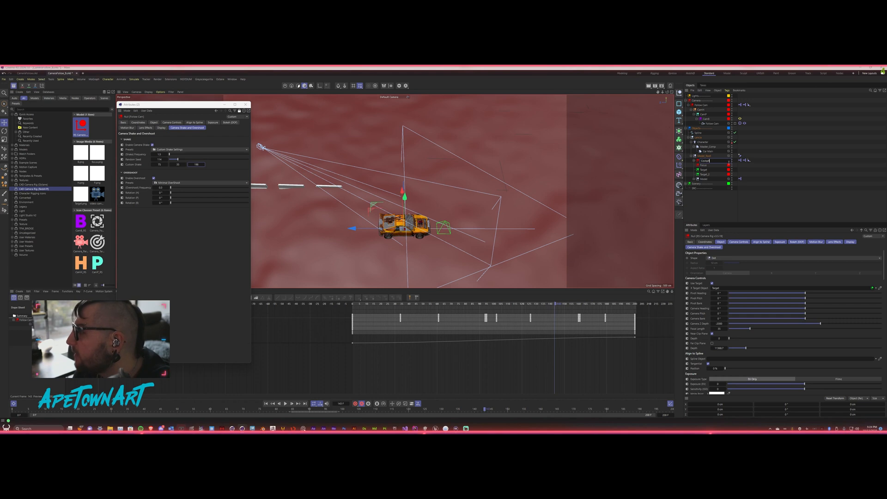
{"action": "type", "text": "t"}
{"action": "key", "text": "Return"}
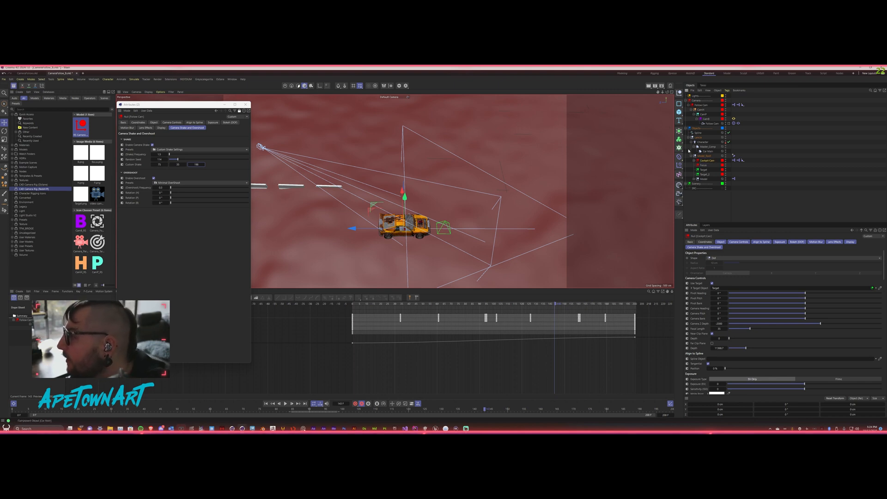
Expand the Cockpit Cam hierarchy down to its camera and move the rig's own Target null along the car's length.
{"action": "left_click", "coordinate": [694, 161]}
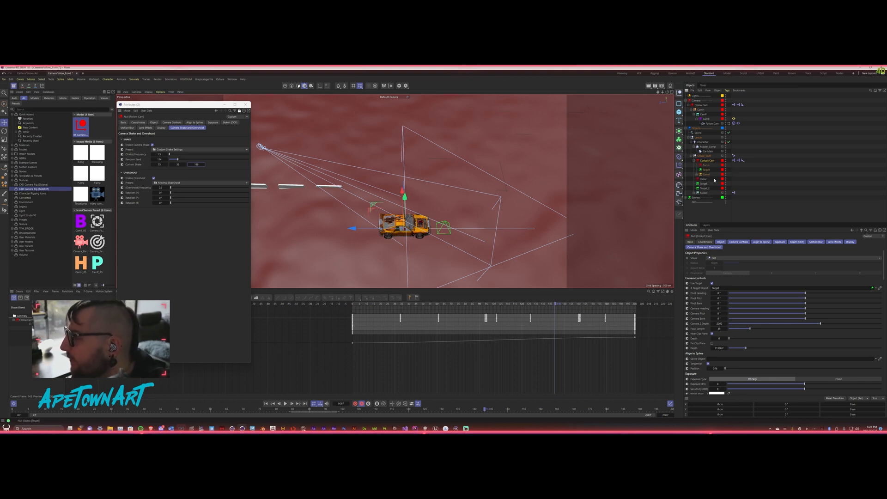
{"action": "left_click", "coordinate": [697, 175]}
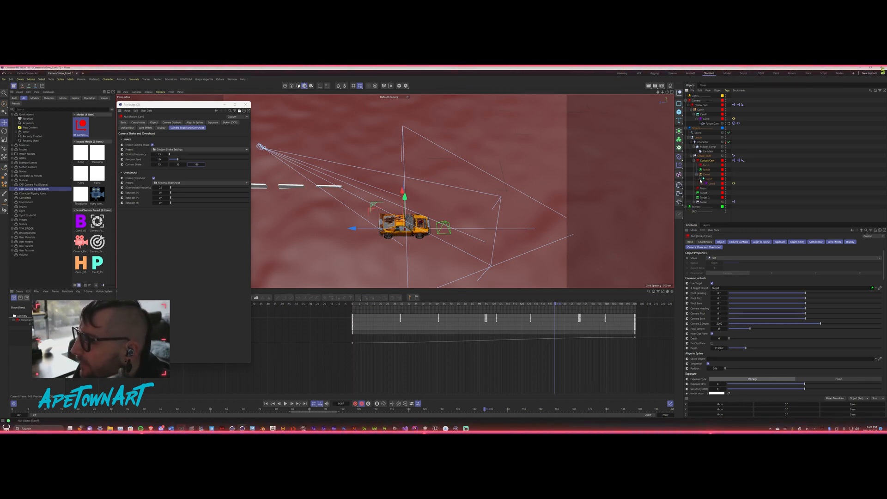
{"action": "left_click", "coordinate": [700, 184]}
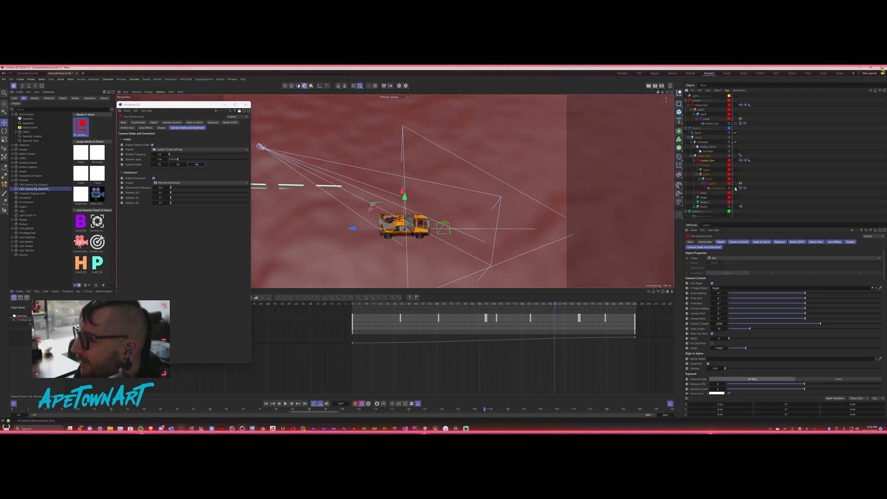
{"action": "left_click", "coordinate": [707, 170]}
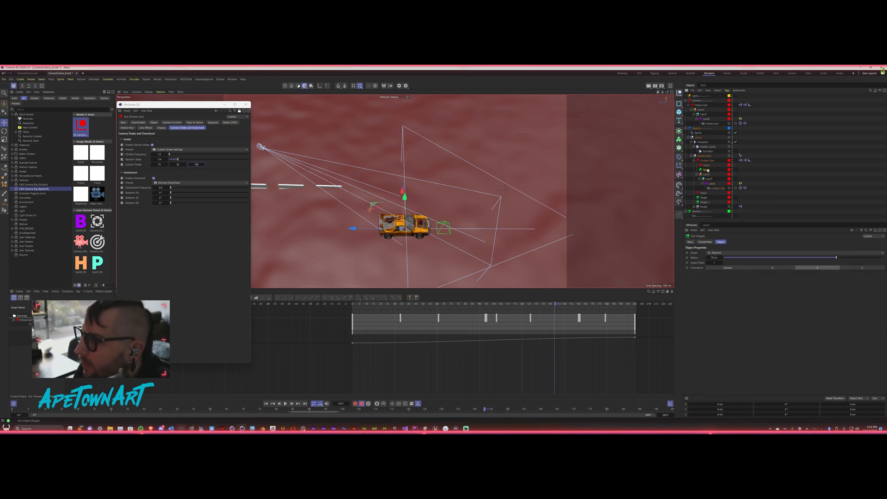
{"action": "left_click_drag", "start_coordinate": [354, 227], "coordinate": [372, 228]}
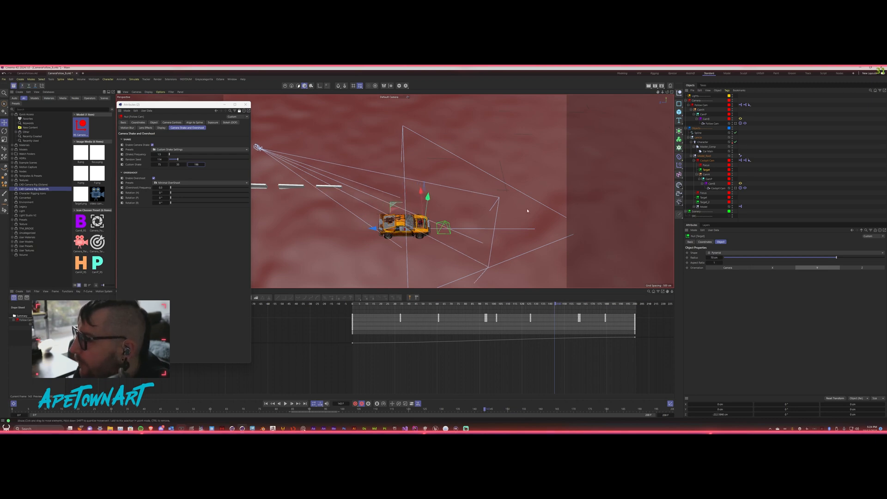
Look through the Cockpit Cam and set its rig's Pivot Heading to -180°.
{"action": "left_click", "coordinate": [719, 188]}
{"action": "left_click", "coordinate": [736, 189]}
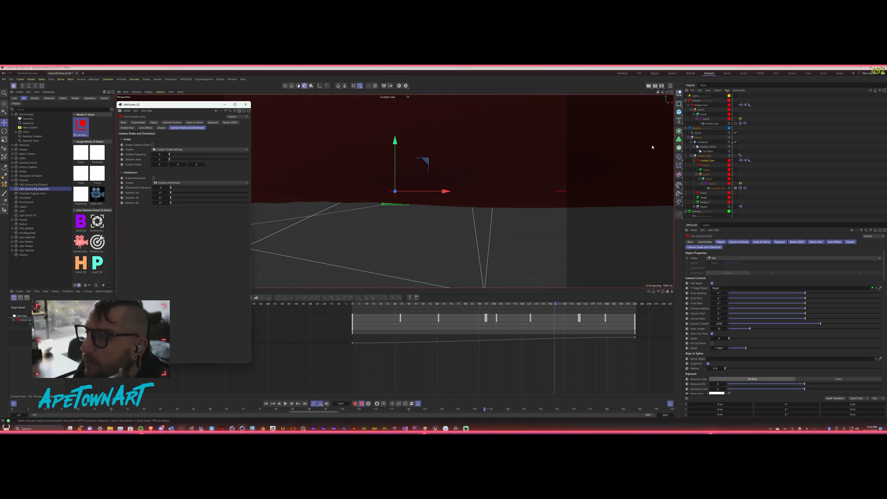
{"action": "left_click", "coordinate": [706, 161]}
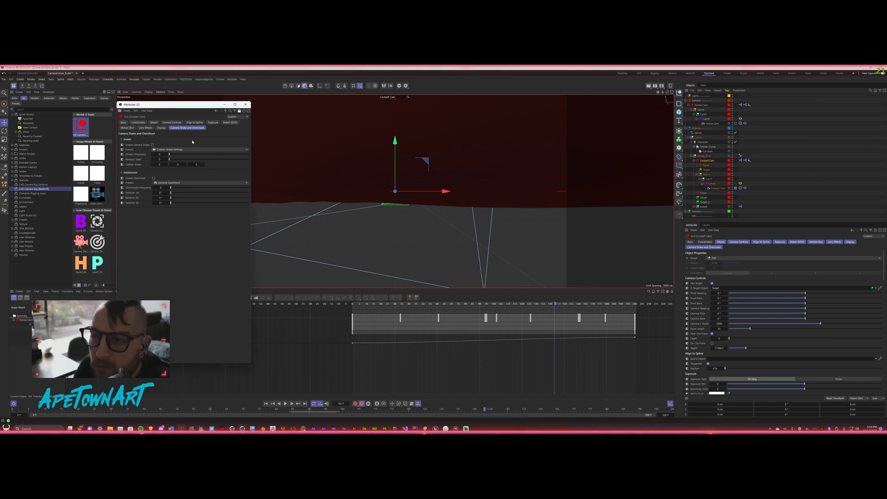
{"action": "left_click", "coordinate": [171, 123]}
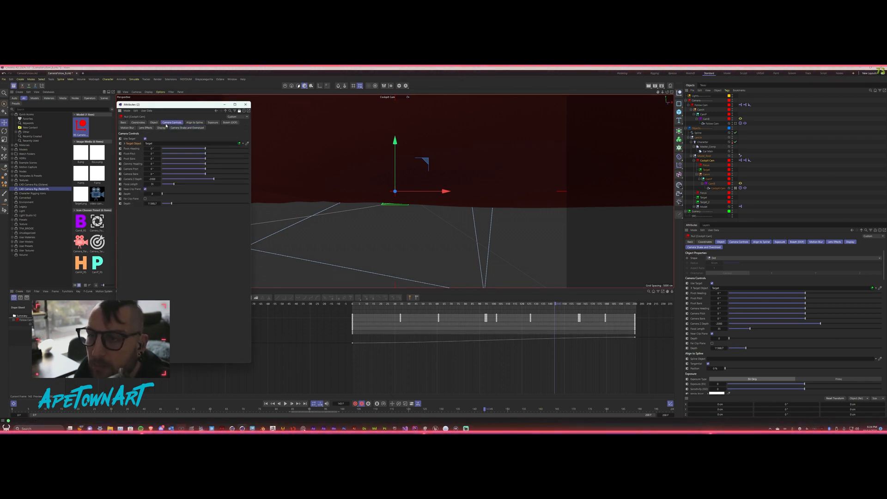
{"action": "left_click_drag", "start_coordinate": [202, 150], "coordinate": [164, 157]}
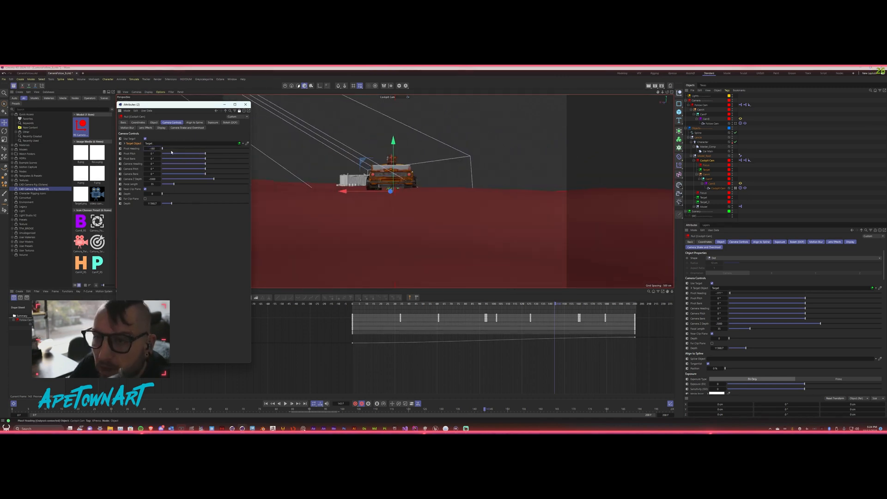
{"action": "key", "text": "Return"}
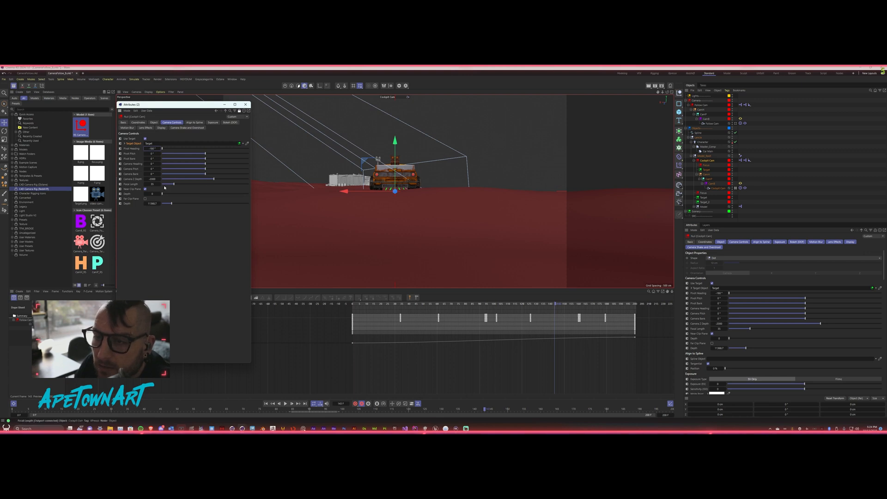
Set the Cockpit Cam's Camera Z Depth to 0 and move the rig sideways and up to the driver's position behind the steering wheel.
{"action": "double_click", "coordinate": [153, 183]}
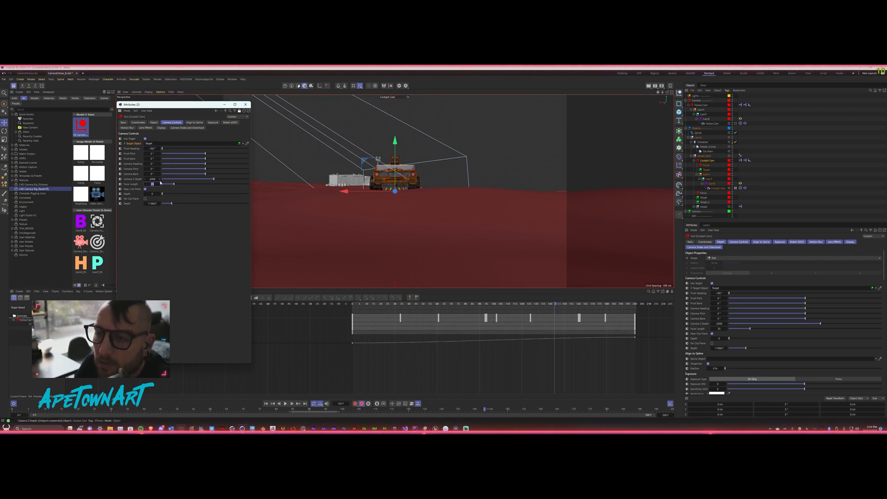
{"action": "left_click_drag", "start_coordinate": [214, 179], "coordinate": [251, 187]}
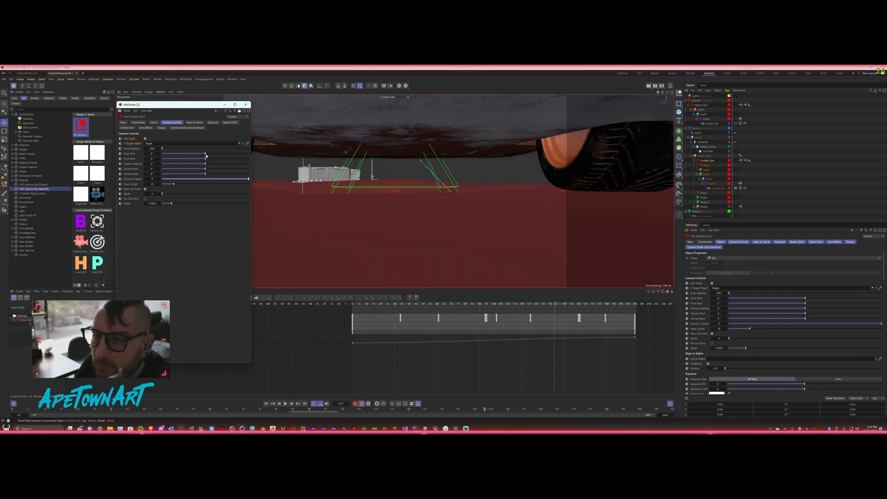
{"action": "left_click_drag", "start_coordinate": [206, 156], "coordinate": [205, 158]}
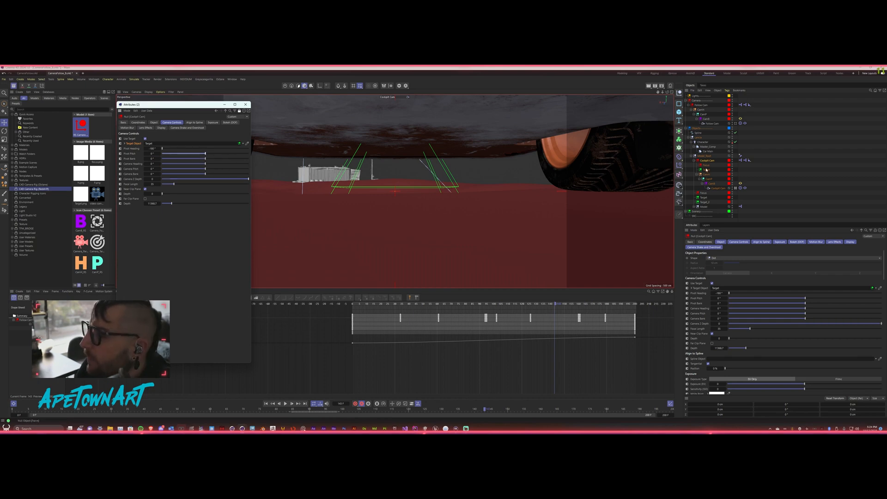
{"action": "left_click", "coordinate": [705, 242]}
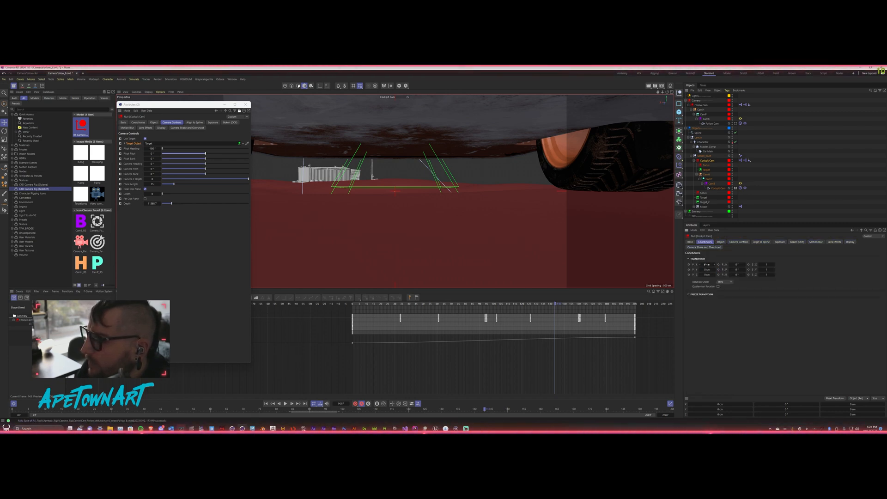
{"action": "mouse_move", "coordinate": [707, 264]}
{"action": "left_mouse_down"}
{"action": "mouse_move", "coordinate": [741, 269]}
{"action": "mouse_move", "coordinate": [705, 269]}
{"action": "left_mouse_up"}
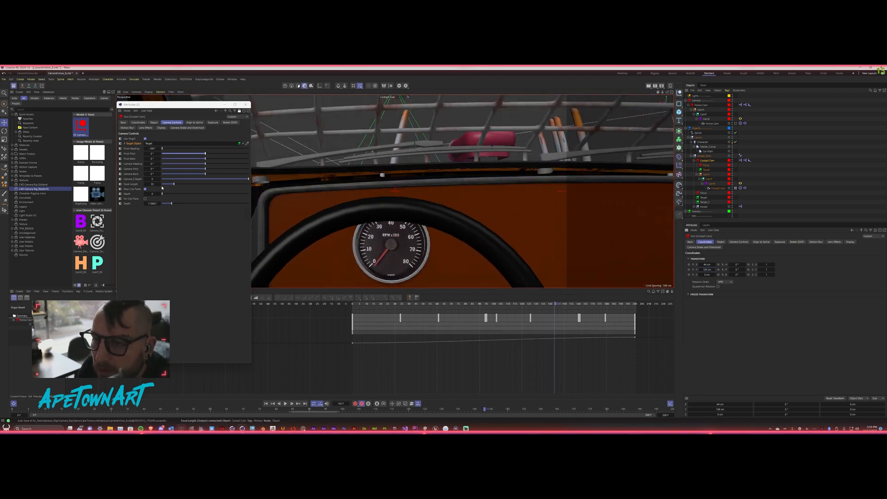
Shorten the Cockpit Cam's focal length and adjust its Camera Z Depth and Pivot Pitch to frame the steering wheel, dashboard and windshield.
{"action": "left_click_drag", "start_coordinate": [175, 188], "coordinate": [169, 189]}
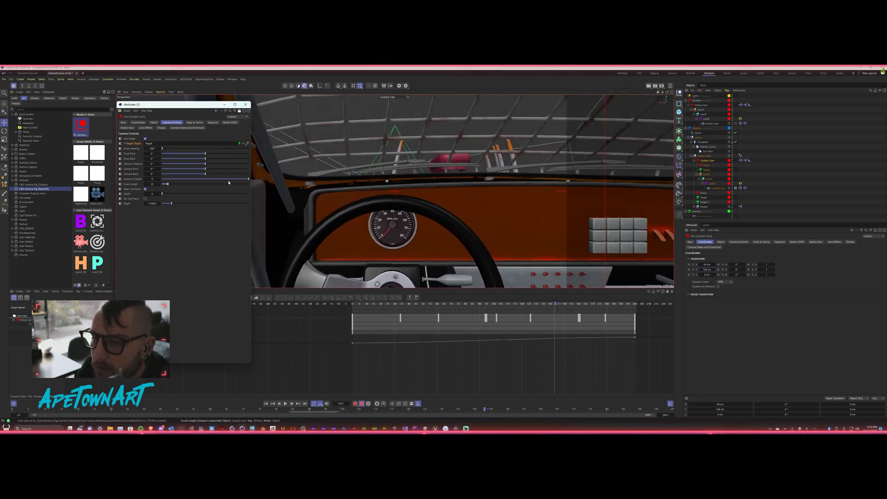
{"action": "left_click_drag", "start_coordinate": [228, 182], "coordinate": [249, 184]}
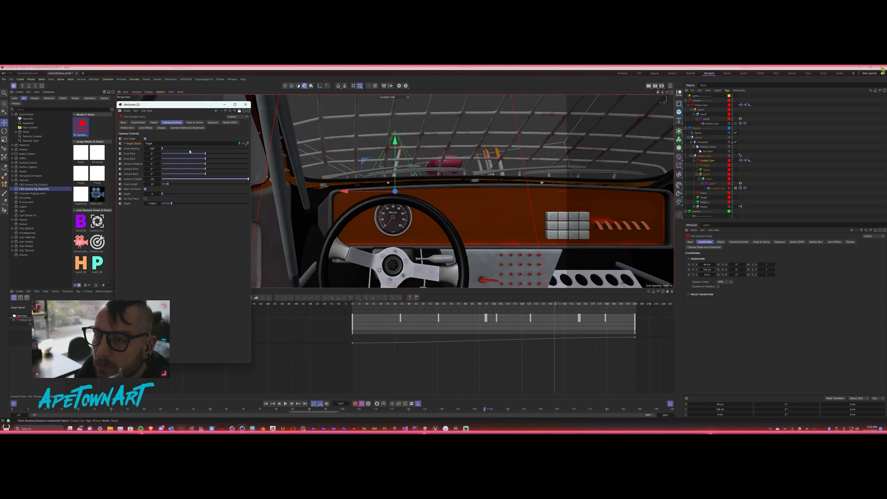
{"action": "left_click_drag", "start_coordinate": [189, 153], "coordinate": [197, 157]}
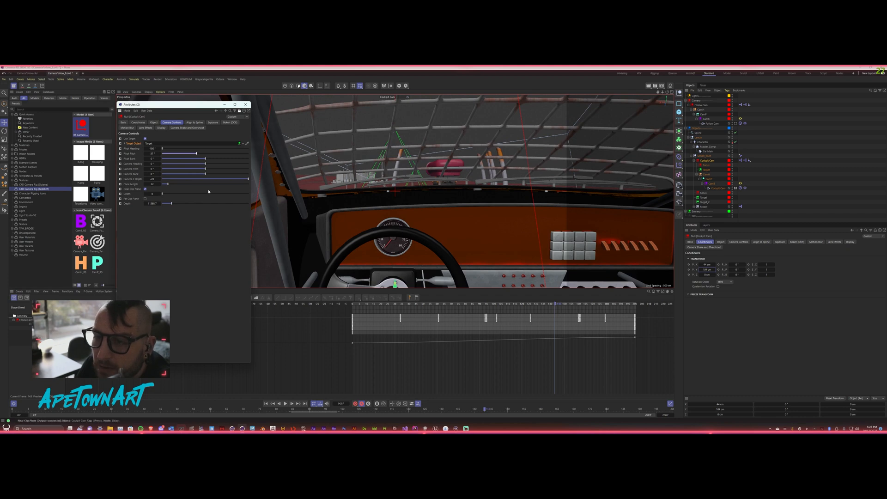
{"action": "left_click_drag", "start_coordinate": [168, 185], "coordinate": [167, 185]}
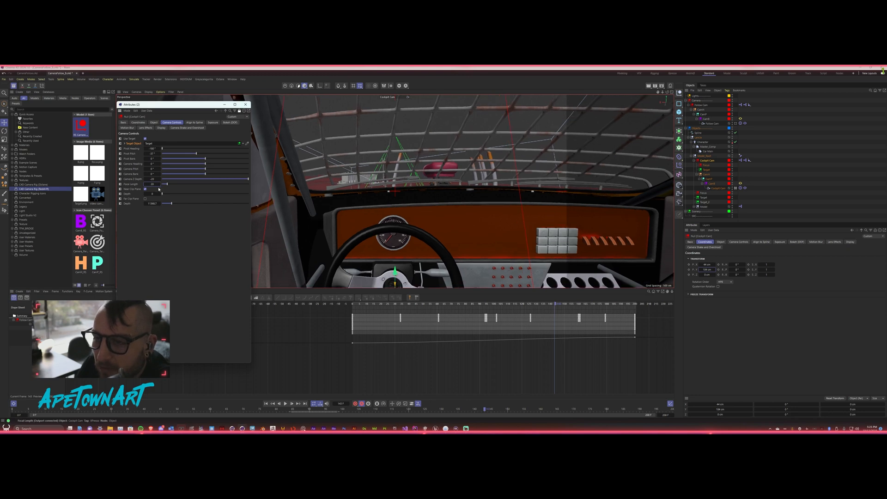
Fine-tune the Cockpit Cam's Camera Heading and Pivot Pitch, keeping Use Target enabled.
{"action": "left_click_drag", "start_coordinate": [206, 164], "coordinate": [203, 164]}
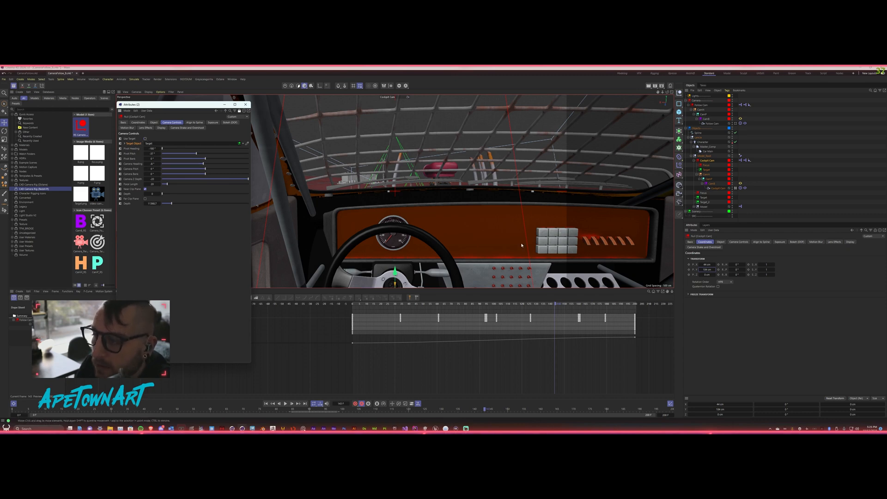
{"action": "left_click", "coordinate": [145, 139]}
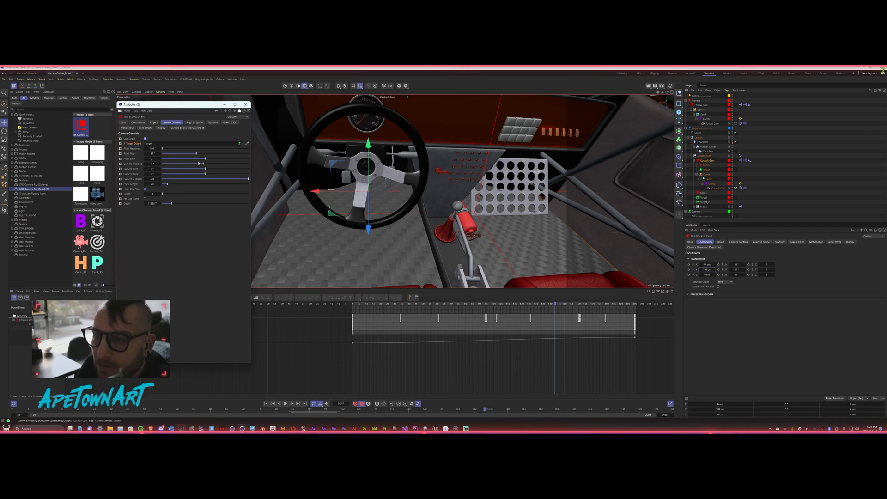
{"action": "left_click_drag", "start_coordinate": [196, 154], "coordinate": [195, 154]}
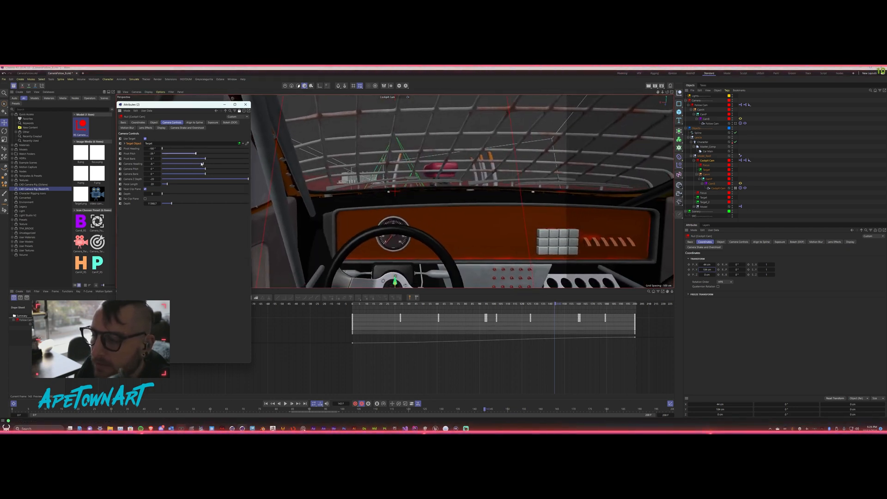
Play the animation from its start, enable Camera Shake on the Cockpit Cam rig and set the Shake Frequency to 2.
{"action": "left_click_drag", "start_coordinate": [551, 303], "coordinate": [271, 300]}
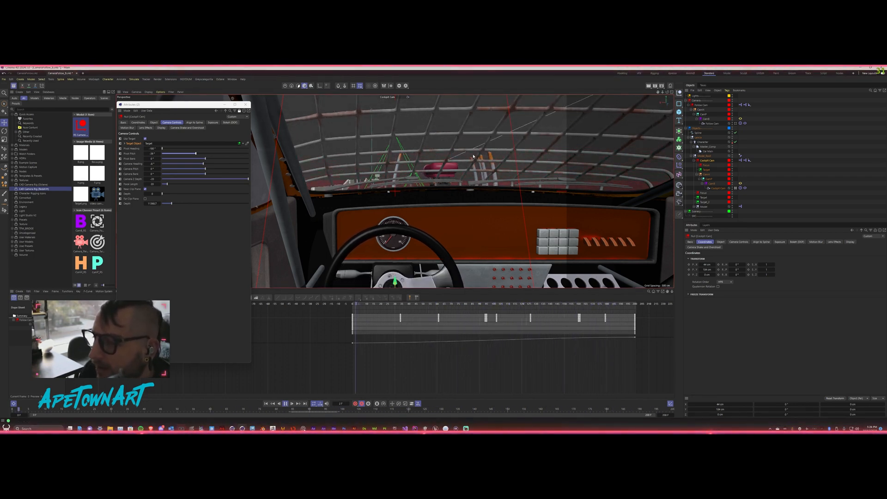
{"action": "left_click", "coordinate": [187, 128]}
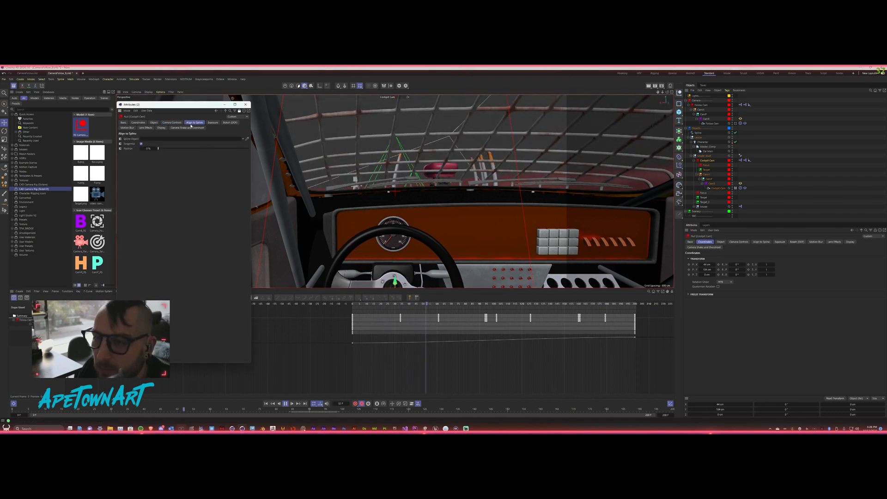
{"action": "left_click", "coordinate": [152, 145]}
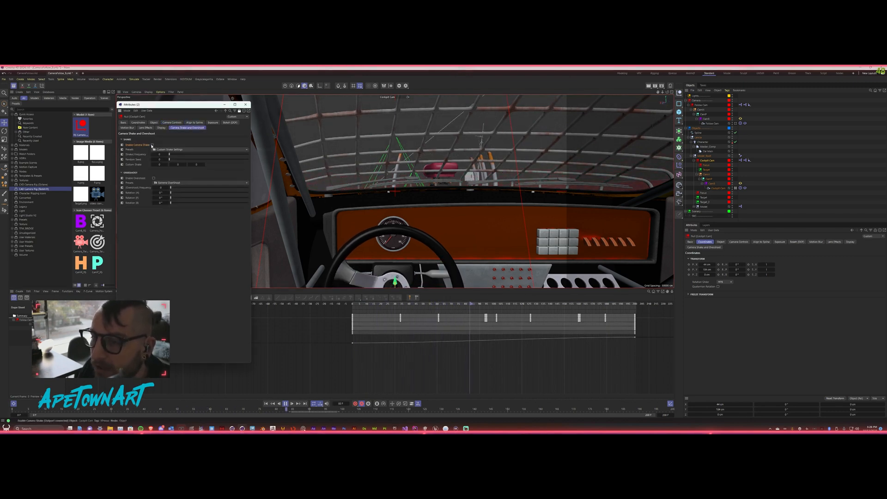
{"action": "type", "text": "2"}
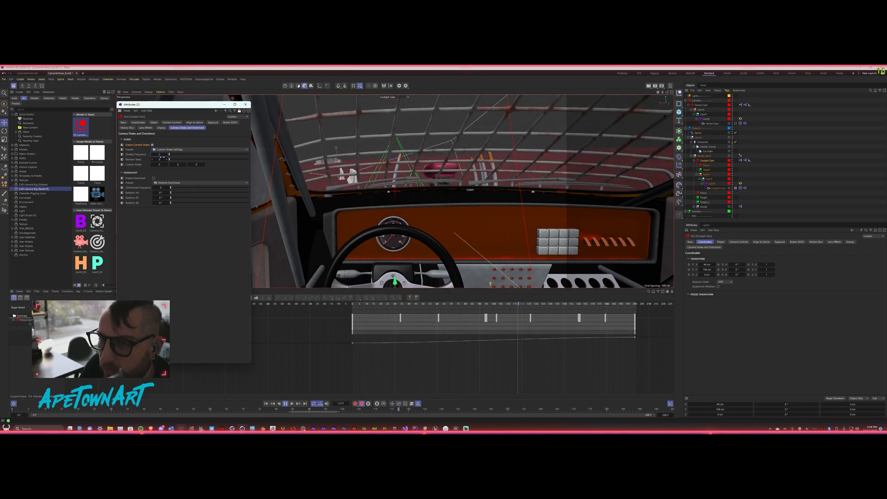
{"action": "key", "text": "Return"}
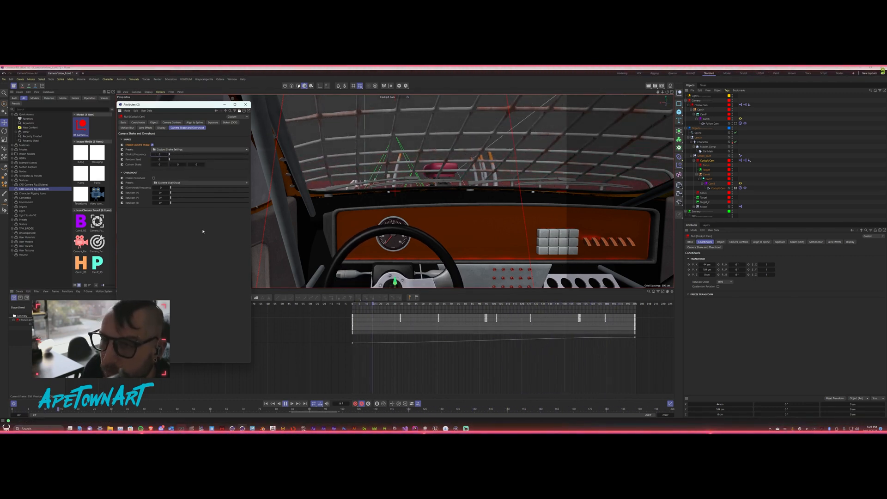
Try the Large and Minimal shake presets on the Cockpit Cam during playback, returning the preset to Custom Shake Settings.
{"action": "left_click", "coordinate": [180, 151]}
{"action": "left_click", "coordinate": [165, 171]}
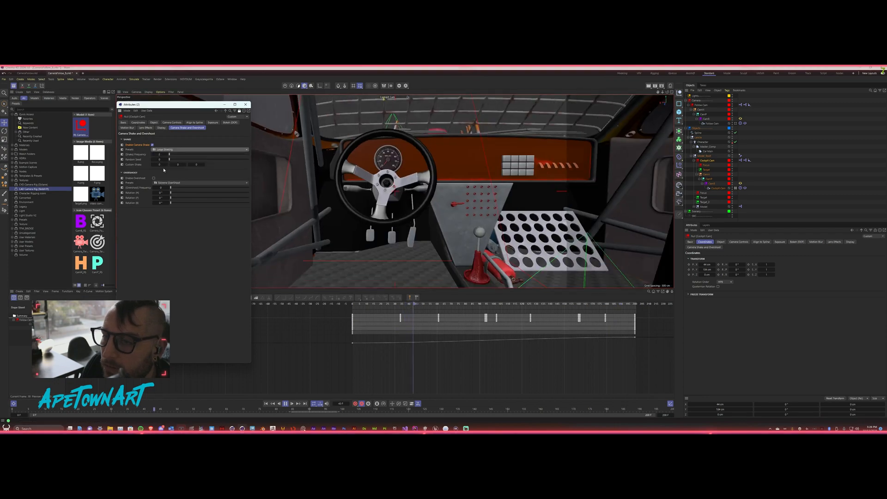
{"action": "left_click", "coordinate": [169, 150]}
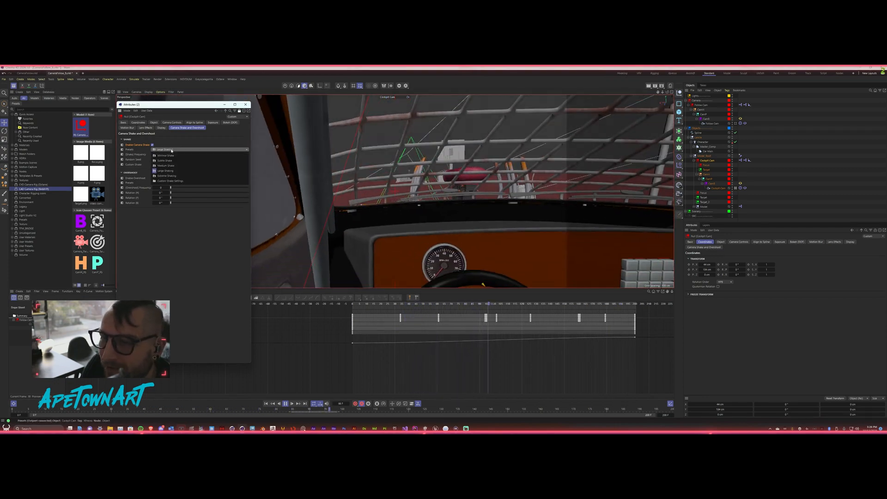
{"action": "left_click", "coordinate": [169, 154]}
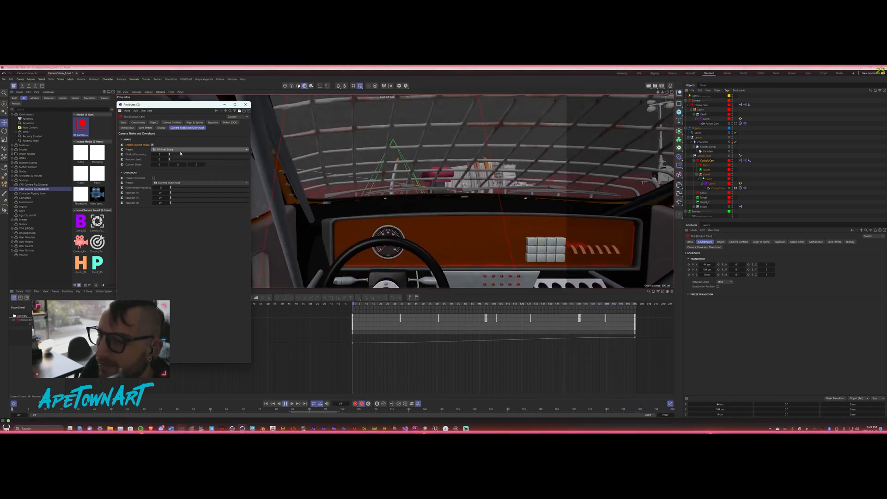
{"action": "left_click", "coordinate": [178, 149]}
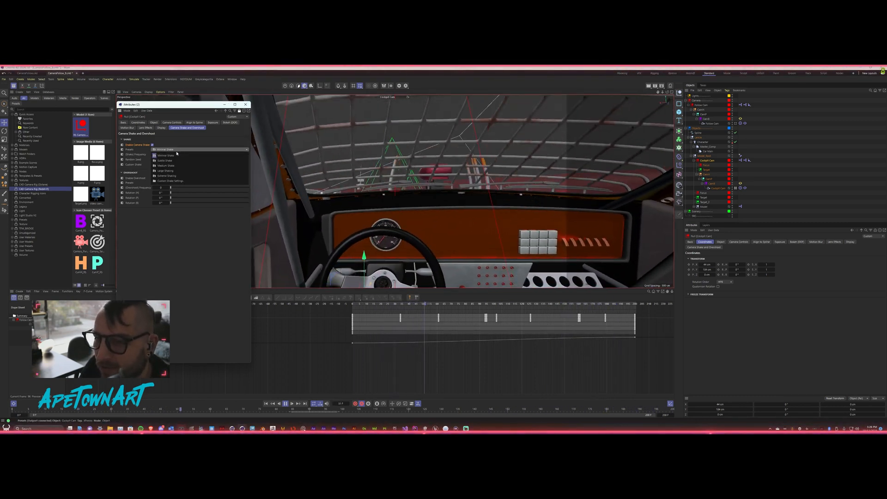
{"action": "left_click", "coordinate": [170, 180]}
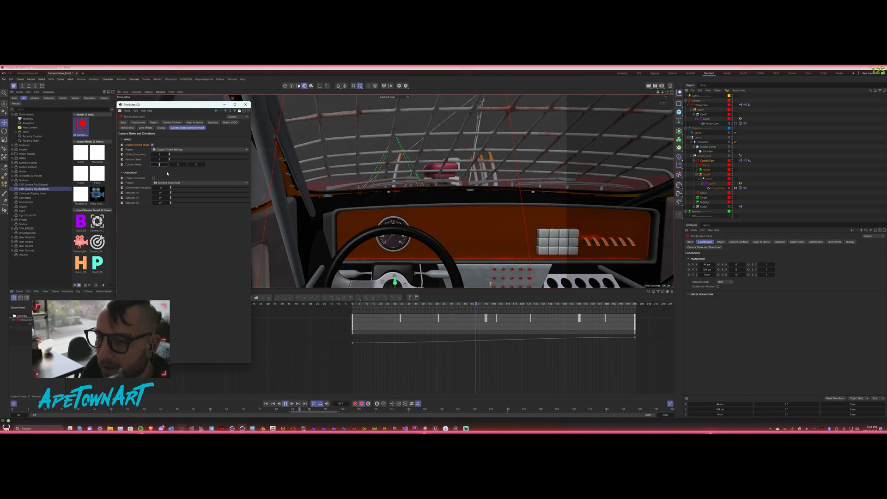
Set the first two Custom Shake values to 5 and 10 and the Shake Frequency to 1.
{"action": "type", "text": "5"}
{"action": "key", "text": "Return"}
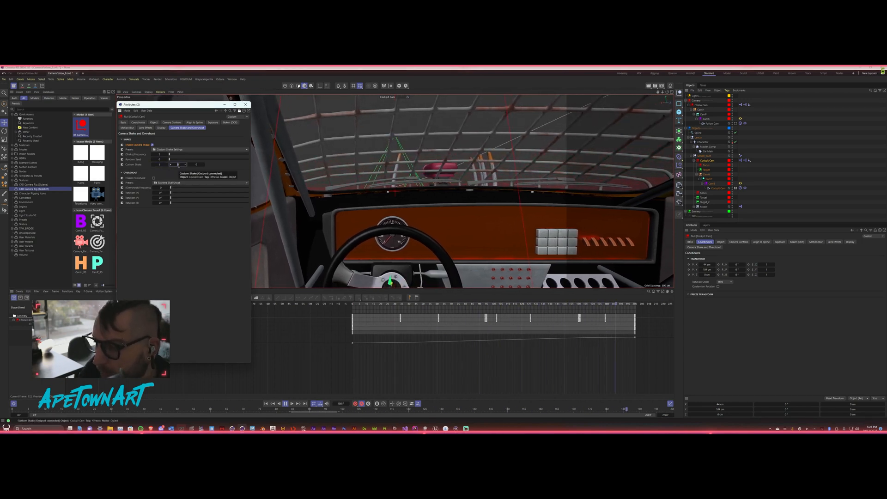
{"action": "left_click", "coordinate": [178, 165]}
{"action": "type", "text": "10"}
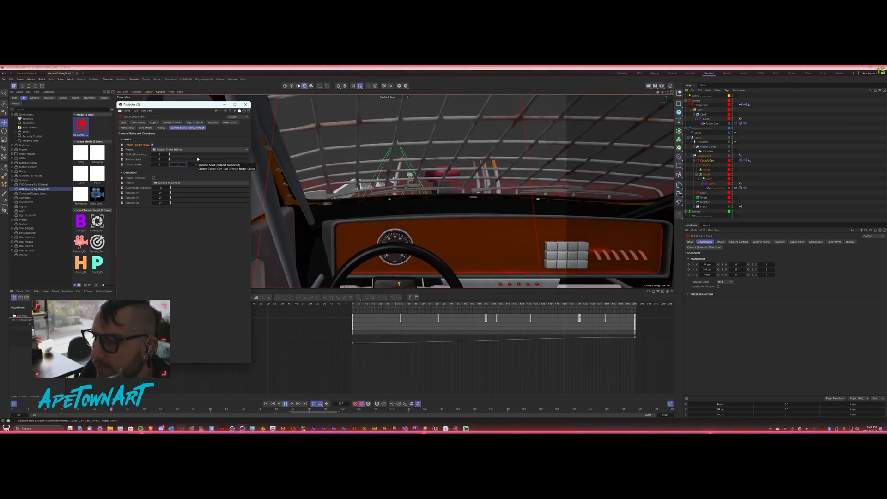
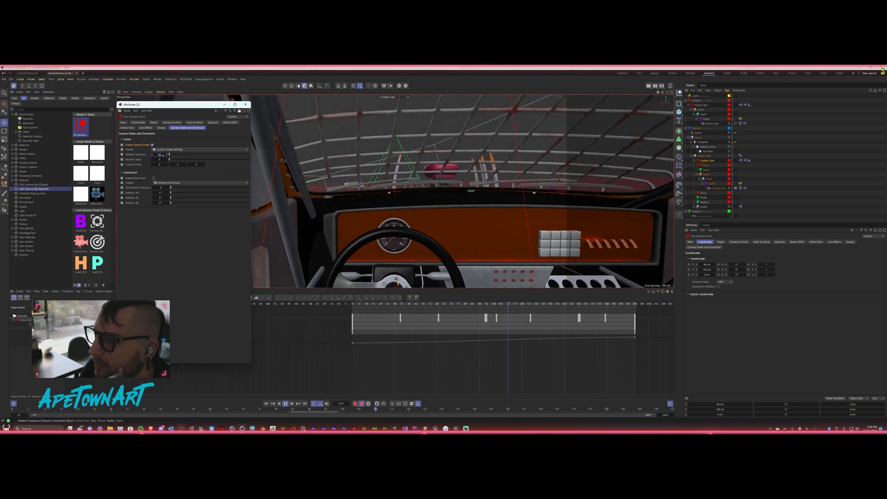
{"action": "type", "text": "1"}
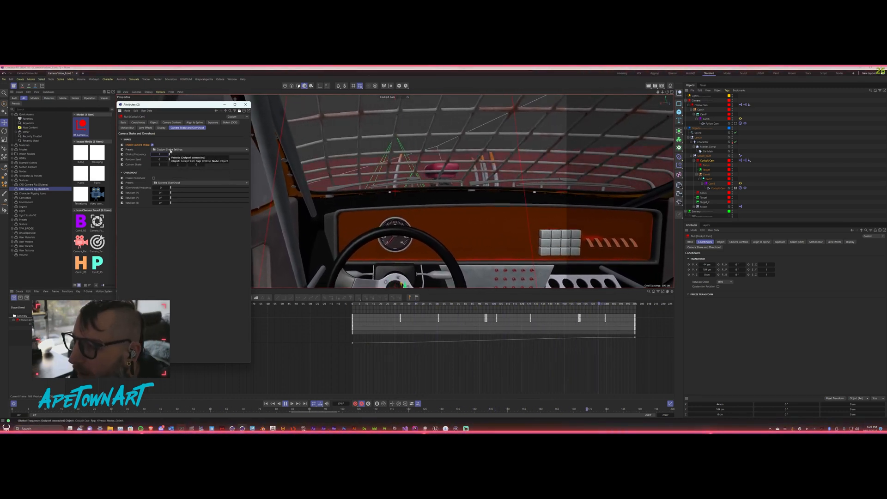
Disable Use Target on the Cockpit Cam and increase its Camera Pitch to frame the dashboard and windshield.
{"action": "left_click", "coordinate": [156, 123]}
{"action": "left_click", "coordinate": [172, 123]}
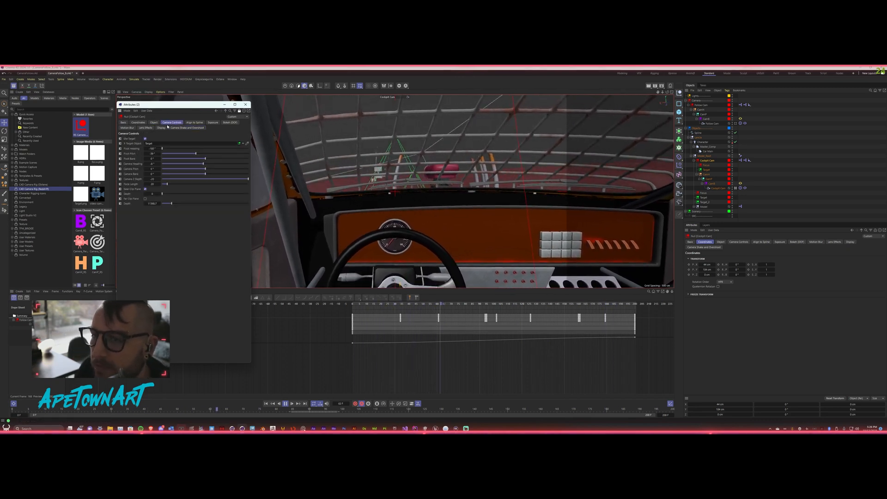
{"action": "left_click", "coordinate": [145, 138]}
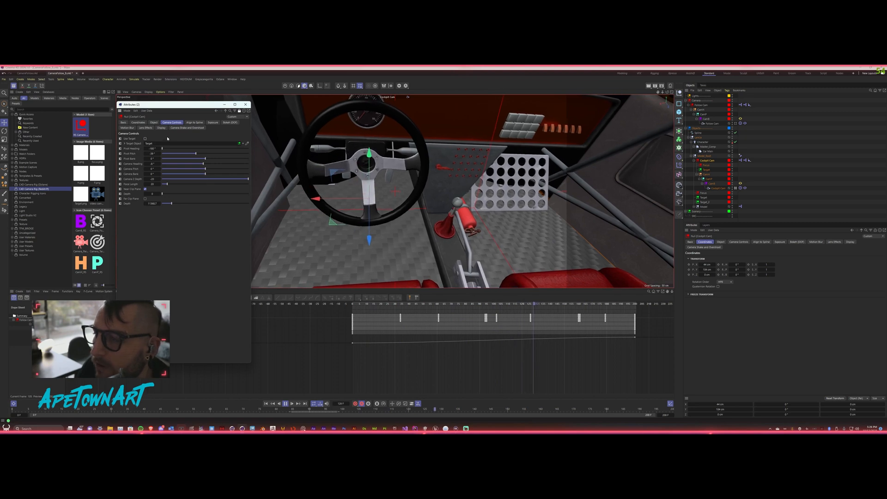
{"action": "mouse_move", "coordinate": [205, 169]}
{"action": "left_mouse_down"}
{"action": "mouse_move", "coordinate": [215, 170]}
{"action": "mouse_move", "coordinate": [204, 175]}
{"action": "mouse_move", "coordinate": [205, 167]}
{"action": "left_mouse_up"}
{"action": "right_click", "coordinate": [160, 174]}
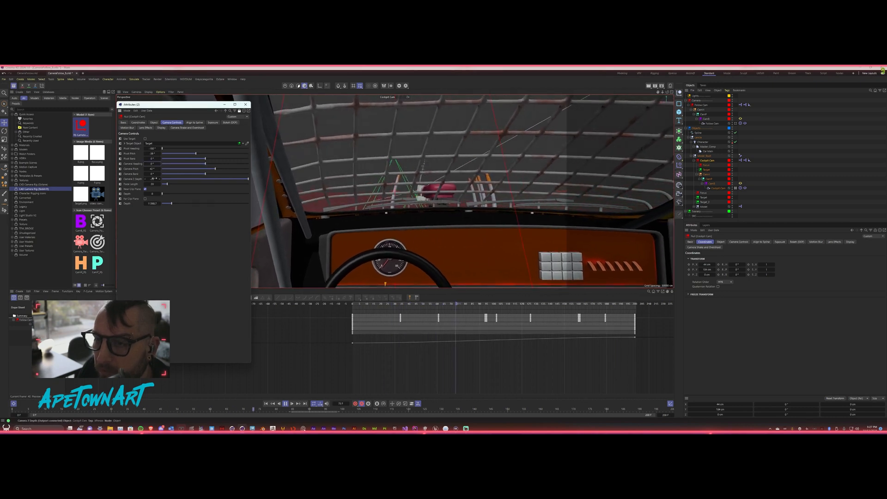
{"action": "left_click_drag", "start_coordinate": [215, 169], "coordinate": [214, 170]}
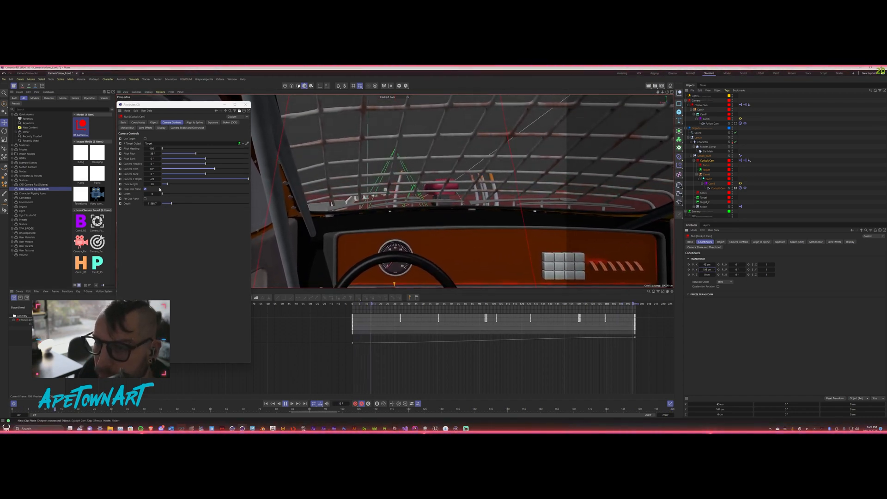
Enable Overshoot on the Cockpit Cam with Custom Overshoot Settings and adjust its second Rotation amount.
{"action": "left_click", "coordinate": [187, 128]}
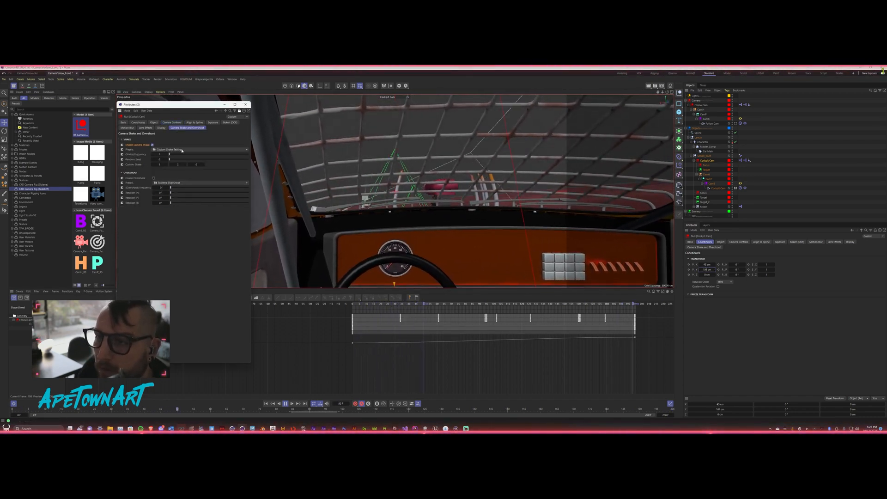
{"action": "left_click", "coordinate": [154, 178]}
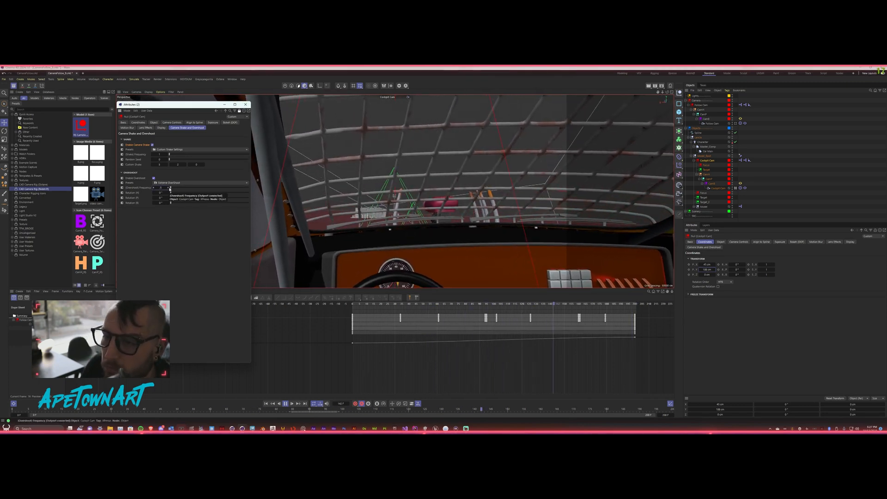
{"action": "left_click", "coordinate": [181, 183]}
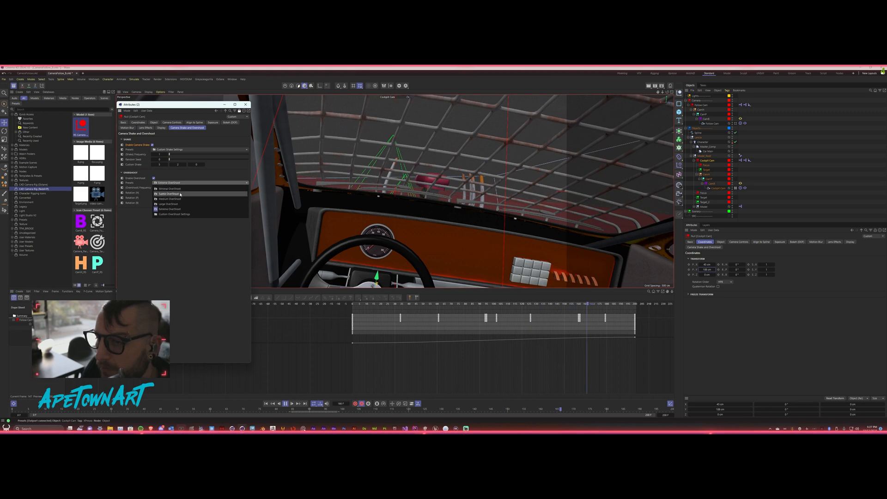
{"action": "left_click", "coordinate": [173, 214]}
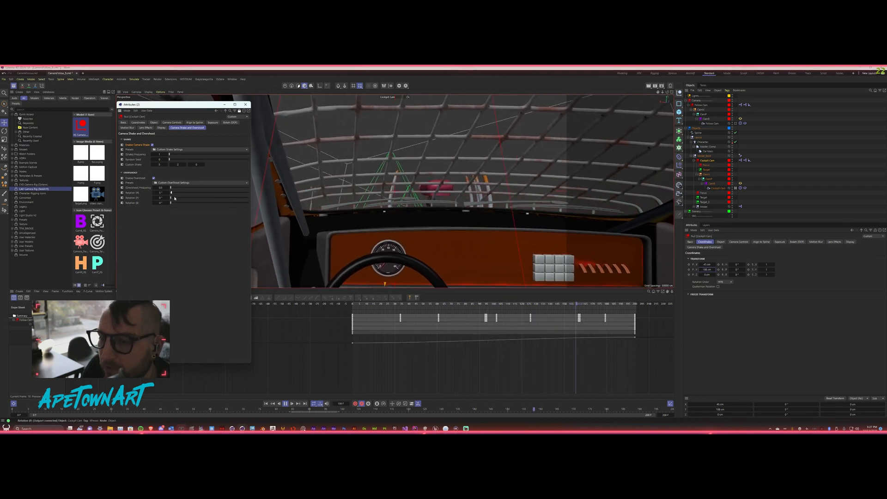
{"action": "left_click_drag", "start_coordinate": [170, 198], "coordinate": [173, 199]}
{"action": "double_click", "coordinate": [161, 198]}
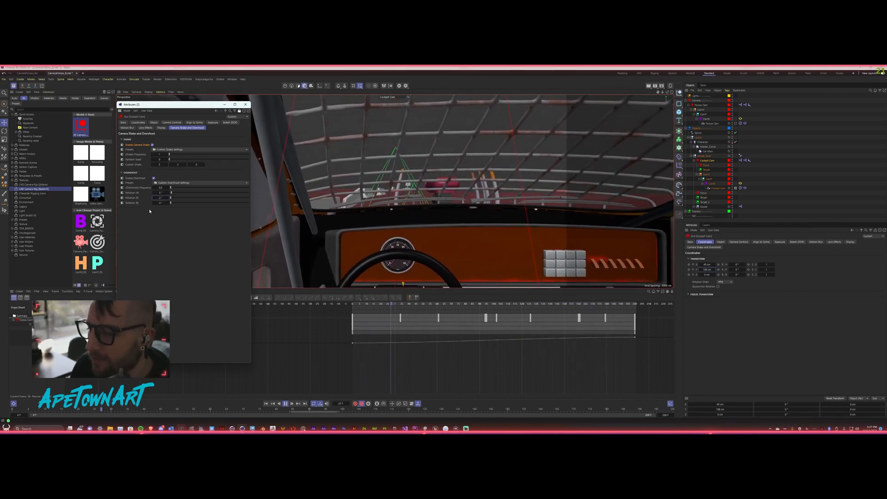
Show the Cockpit Cam's Camera Controls, move the floating attributes window off the view, stop playback and scrub the timeline.
{"action": "left_click", "coordinate": [171, 122]}
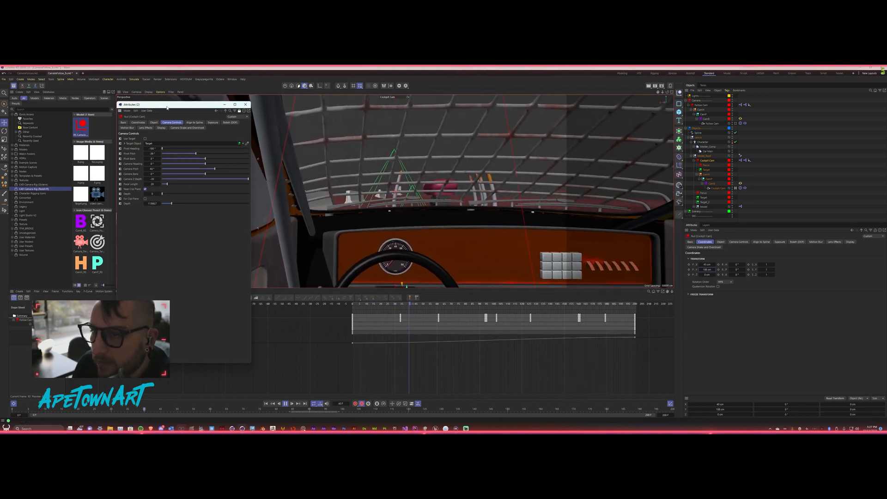
{"action": "left_click_drag", "start_coordinate": [166, 108], "coordinate": [113, 145]}
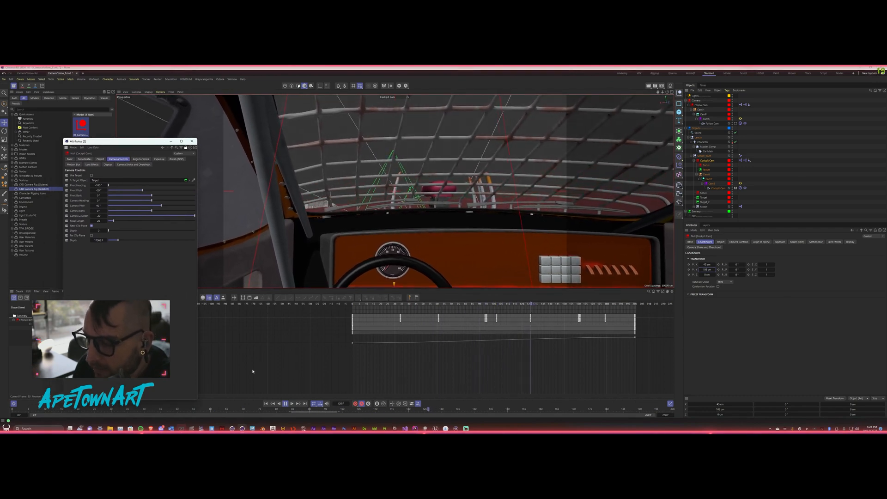
{"action": "left_click", "coordinate": [285, 403]}
{"action": "left_click_drag", "start_coordinate": [553, 305], "coordinate": [523, 309]}
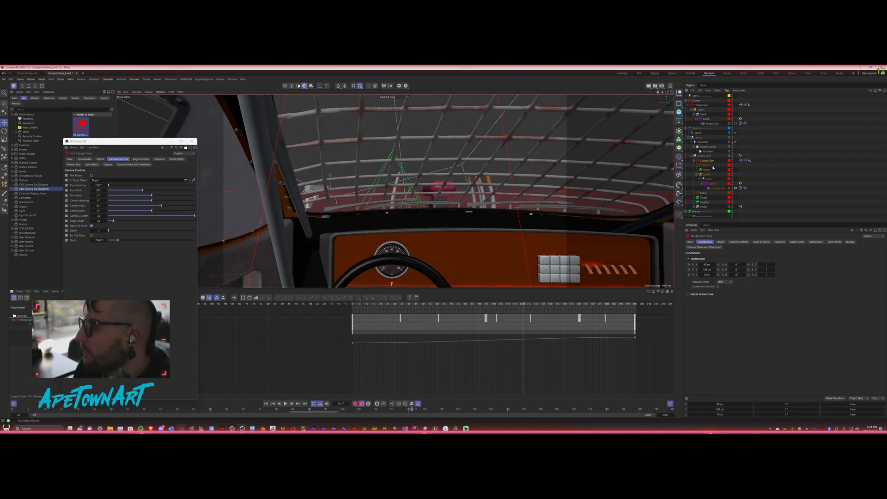
Compare the Follow Cam and Cockpit Cam views by looking through each one while scrubbing the timeline.
{"action": "left_click", "coordinate": [736, 123]}
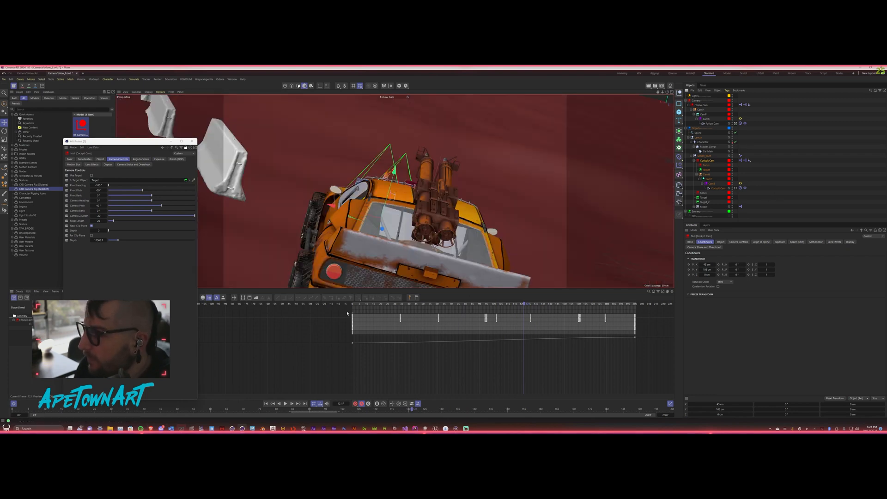
{"action": "left_click_drag", "start_coordinate": [520, 305], "coordinate": [542, 317]}
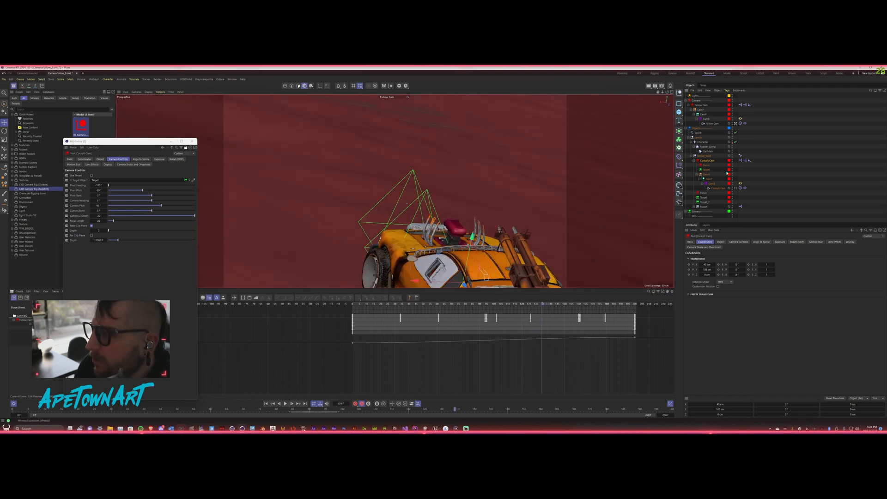
{"action": "left_click", "coordinate": [735, 188]}
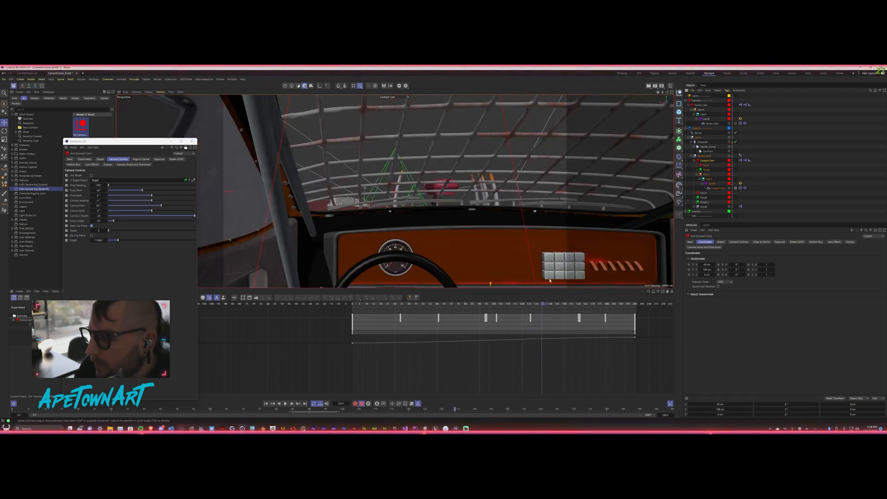
{"action": "mouse_move", "coordinate": [544, 305]}
{"action": "left_mouse_down"}
{"action": "mouse_move", "coordinate": [576, 308]}
{"action": "mouse_move", "coordinate": [557, 305]}
{"action": "left_mouse_up"}
Check the scene's takes and scrub through the animation in the Cockpit Cam view to review its motion.
{"action": "left_click", "coordinate": [703, 85]}
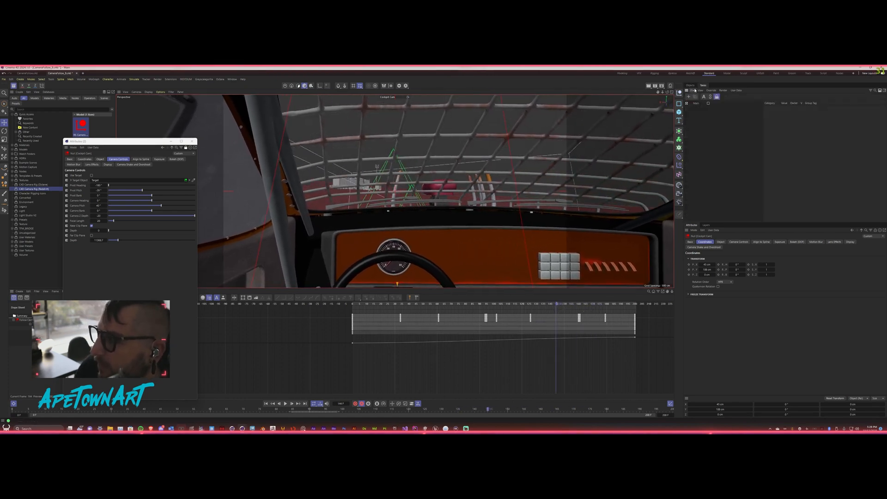
{"action": "left_click", "coordinate": [690, 85]}
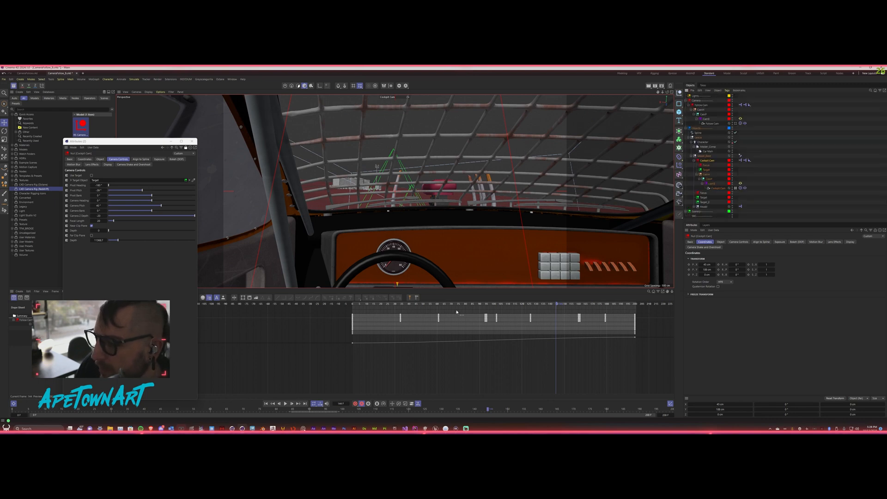
{"action": "left_click_drag", "start_coordinate": [455, 308], "coordinate": [403, 338]}
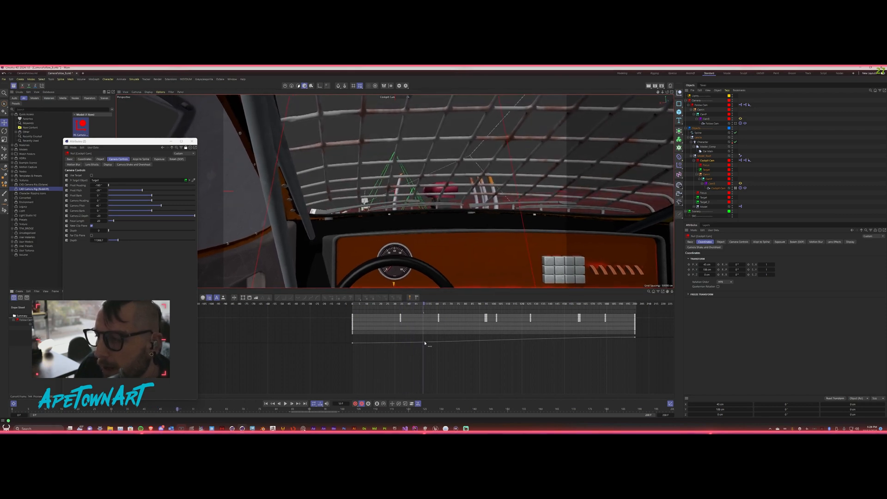
{"action": "left_click_drag", "start_coordinate": [424, 343], "coordinate": [380, 341]}
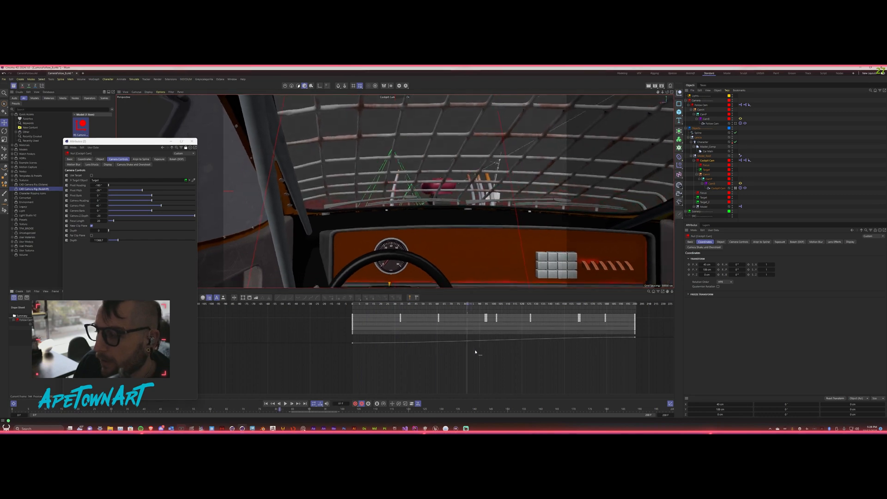
{"action": "left_click_drag", "start_coordinate": [476, 352], "coordinate": [376, 358]}
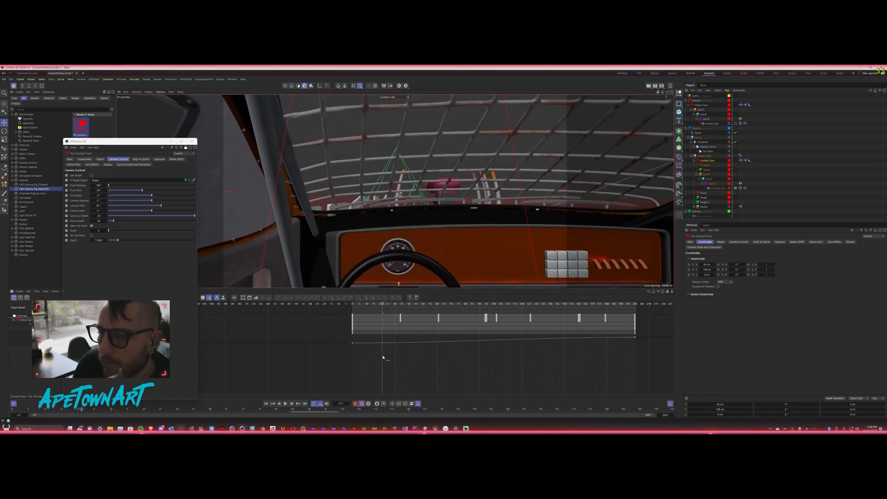
{"action": "mouse_move", "coordinate": [391, 357]}
{"action": "left_mouse_down"}
{"action": "mouse_move", "coordinate": [497, 368]}
{"action": "mouse_move", "coordinate": [369, 368]}
{"action": "mouse_move", "coordinate": [396, 372]}
{"action": "left_mouse_up"}
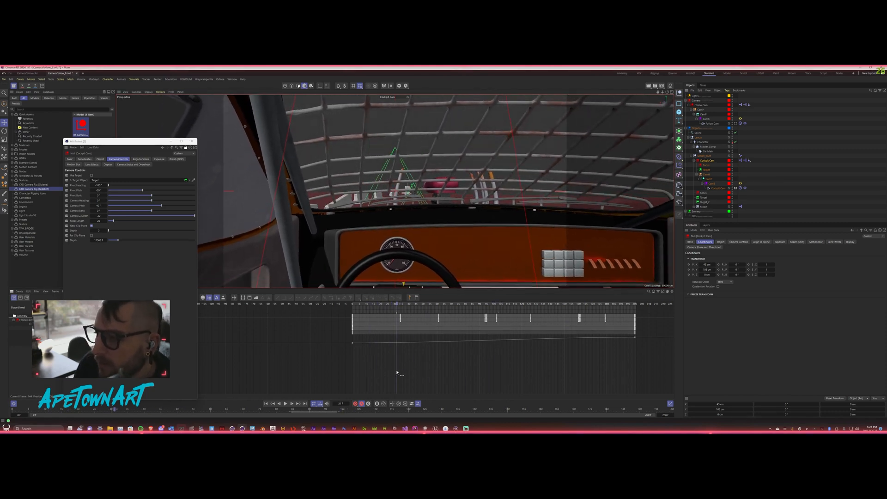
Leave the Cockpit Cam for the Default Camera and bring the car and the barriers along its path into view.
{"action": "left_click", "coordinate": [735, 188]}
{"action": "right_click_drag", "start_coordinate": [476, 181], "coordinate": [398, 204], "text": "alt"}
{"action": "middle_click_drag", "start_coordinate": [399, 204], "coordinate": [399, 227], "text": "alt"}
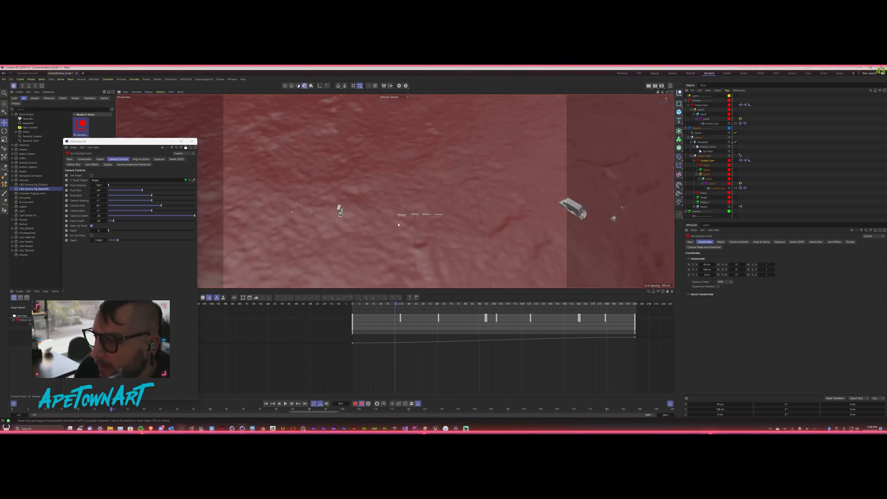
{"action": "right_click_drag", "start_coordinate": [399, 226], "coordinate": [435, 226], "text": "alt"}
{"action": "left_click_drag", "start_coordinate": [435, 226], "coordinate": [400, 259], "text": "alt"}
{"action": "middle_click_drag", "start_coordinate": [401, 258], "coordinate": [365, 238], "text": "alt"}
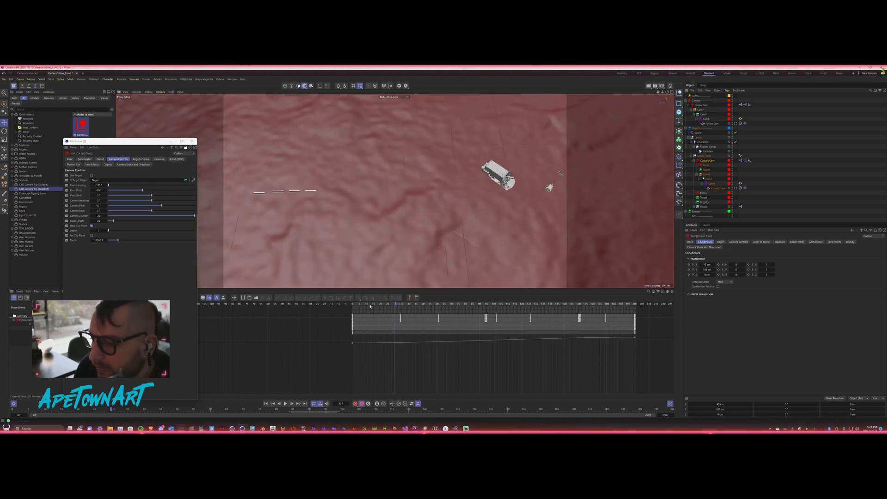
{"action": "middle_click_drag", "start_coordinate": [222, 181], "coordinate": [339, 184], "text": "alt"}
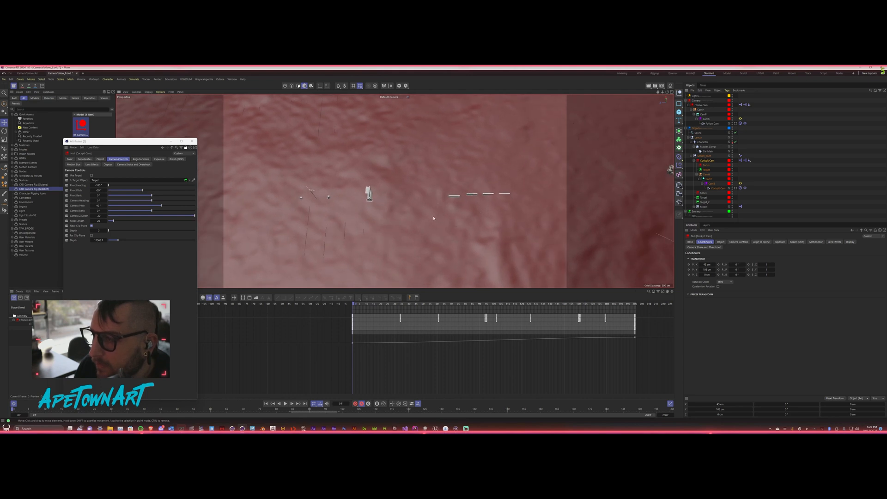
{"action": "left_click_drag", "start_coordinate": [430, 211], "coordinate": [400, 191], "text": "alt"}
{"action": "middle_click_drag", "start_coordinate": [277, 153], "coordinate": [499, 262], "text": "alt"}
{"action": "right_click_drag", "start_coordinate": [499, 262], "coordinate": [536, 262], "text": "alt"}
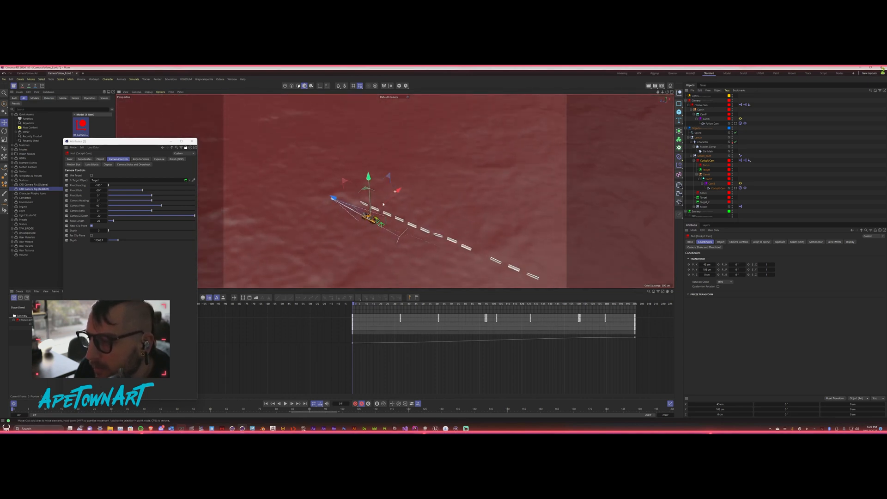
Advance the animation to the car's approach alongside the barriers and frame the car from behind.
{"action": "left_click_drag", "start_coordinate": [373, 209], "coordinate": [347, 198], "text": "alt"}
{"action": "left_click_drag", "start_coordinate": [412, 106], "coordinate": [400, 201], "text": "alt"}
{"action": "left_click_drag", "start_coordinate": [363, 305], "coordinate": [443, 309]}
{"action": "middle_click_drag", "start_coordinate": [447, 176], "coordinate": [437, 254], "text": "alt"}
{"action": "scroll", "coordinate": [438, 254], "scroll_direction": "up", "scroll_amount": 3}
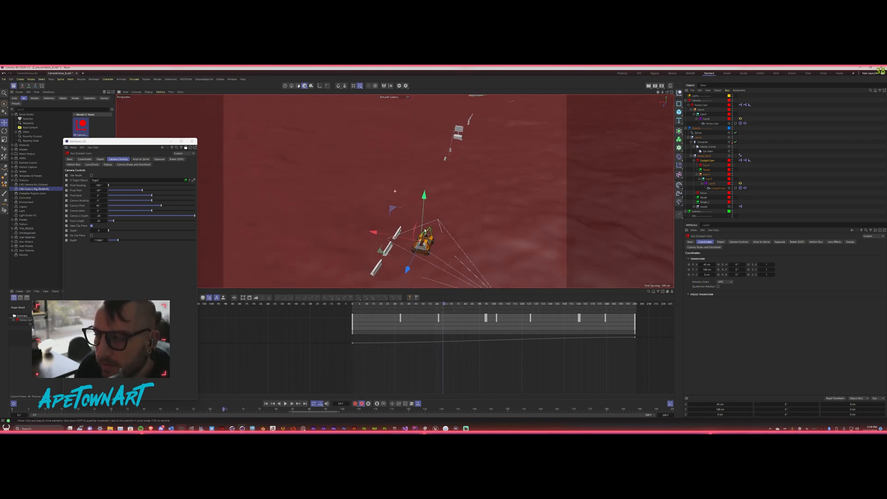
{"action": "left_click_drag", "start_coordinate": [438, 254], "coordinate": [458, 263], "text": "alt"}
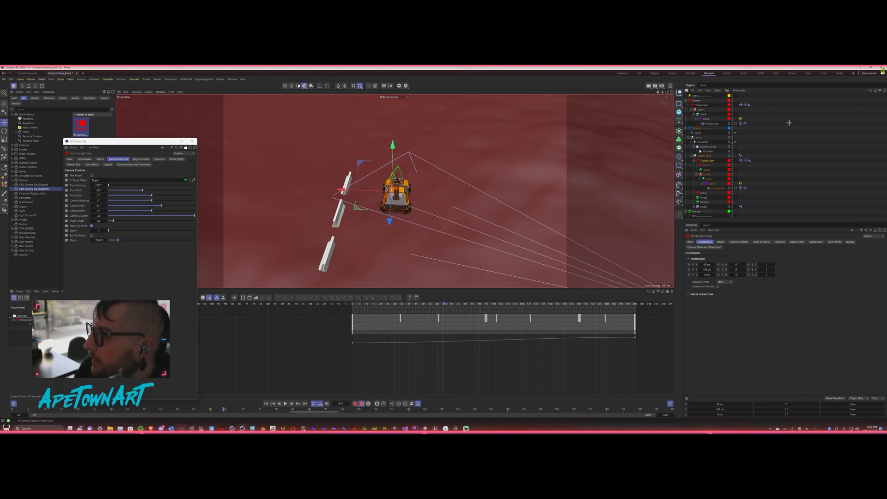
Set the car's Character object to show its Controllers in the viewport through the Visible display option.
{"action": "left_click", "coordinate": [788, 123]}
{"action": "left_click", "coordinate": [701, 141]}
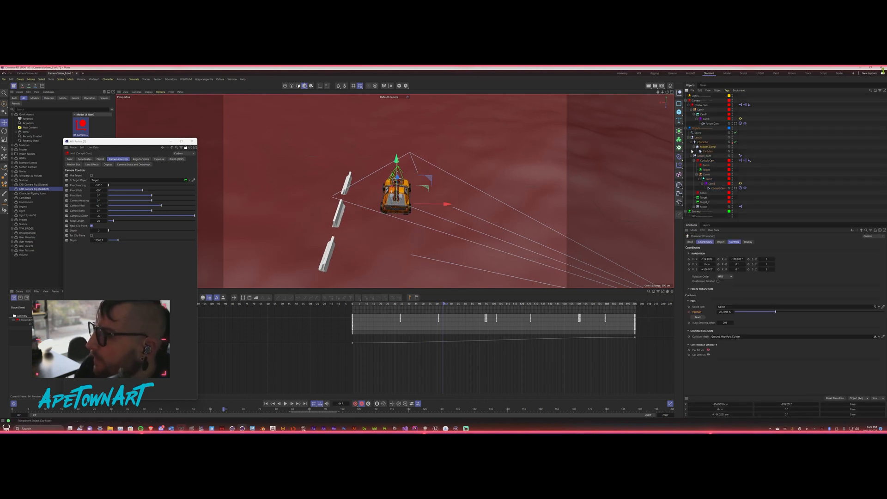
{"action": "left_click", "coordinate": [748, 242]}
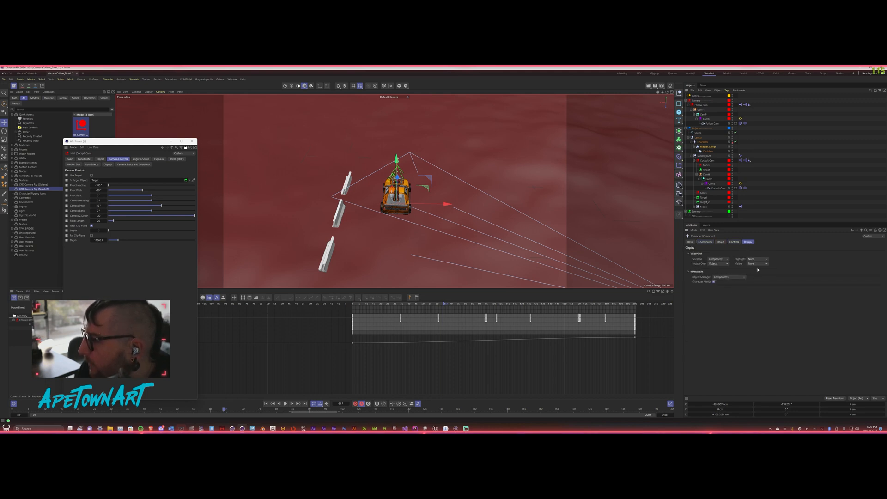
{"action": "left_click", "coordinate": [758, 263]}
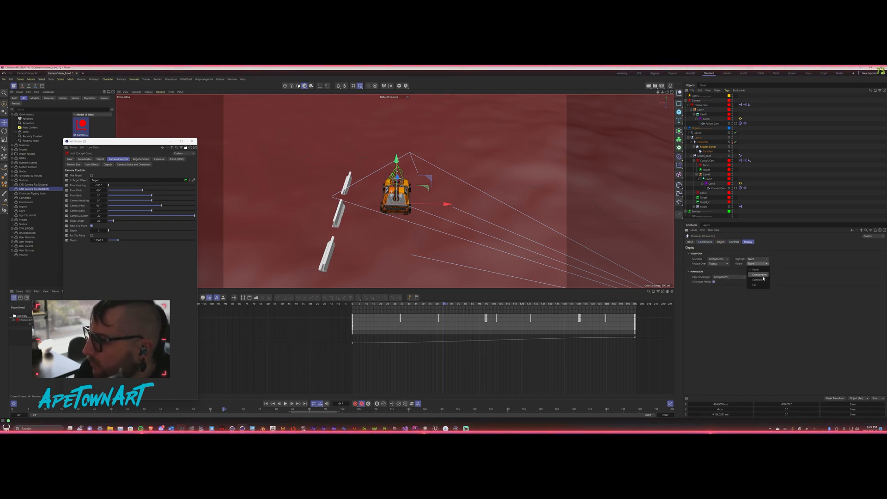
{"action": "left_click", "coordinate": [760, 275]}
{"action": "left_click", "coordinate": [757, 264]}
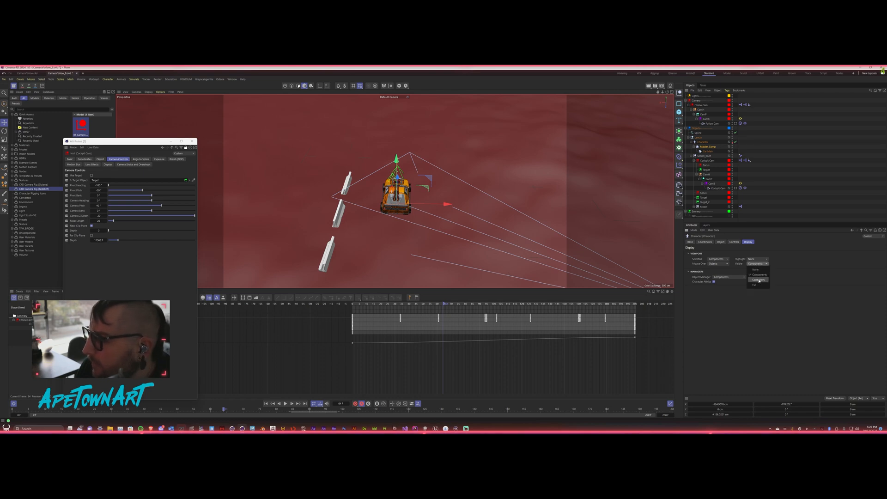
{"action": "left_click", "coordinate": [758, 280]}
Clear the accidental ground selection and hide the red ground mesh so the car's rig controllers are unobstructed.
{"action": "scroll", "coordinate": [379, 210], "scroll_direction": "up", "scroll_amount": 4}
{"action": "left_click_drag", "start_coordinate": [417, 196], "coordinate": [425, 248], "text": "alt"}
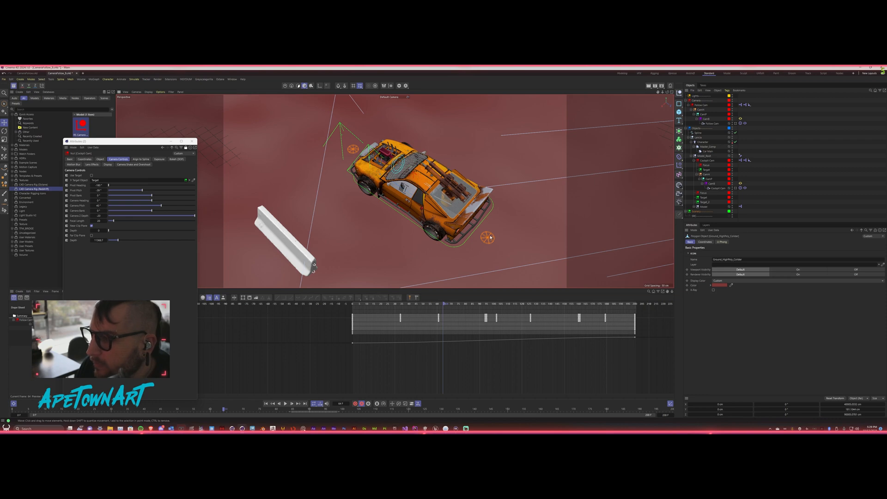
{"action": "left_click", "coordinate": [508, 259]}
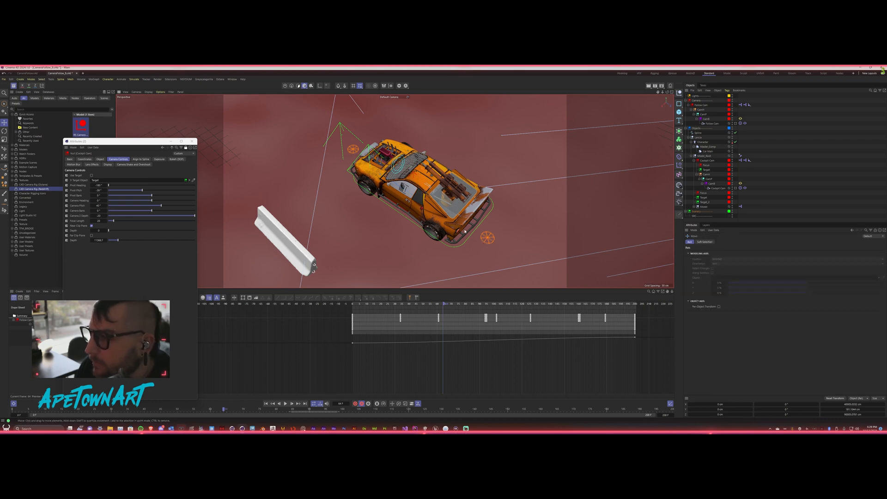
{"action": "left_click_drag", "start_coordinate": [465, 232], "coordinate": [455, 187], "text": "alt"}
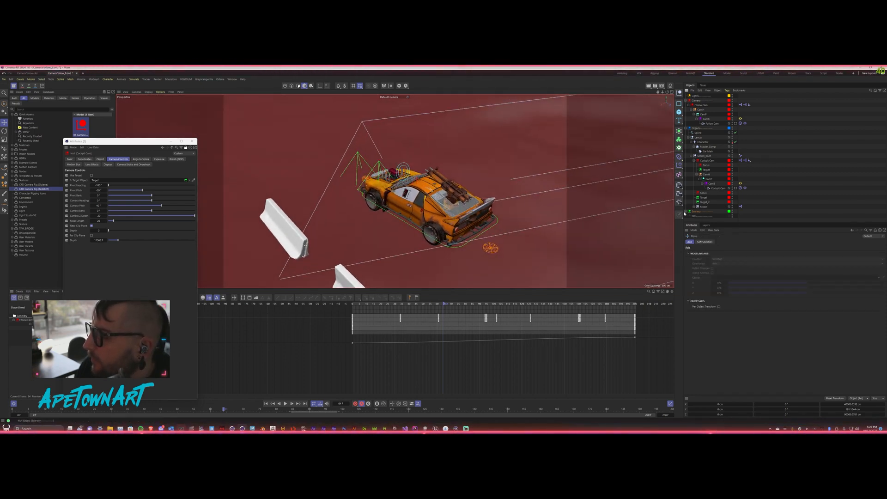
{"action": "scroll", "coordinate": [717, 216], "scroll_direction": "down", "scroll_amount": 1}
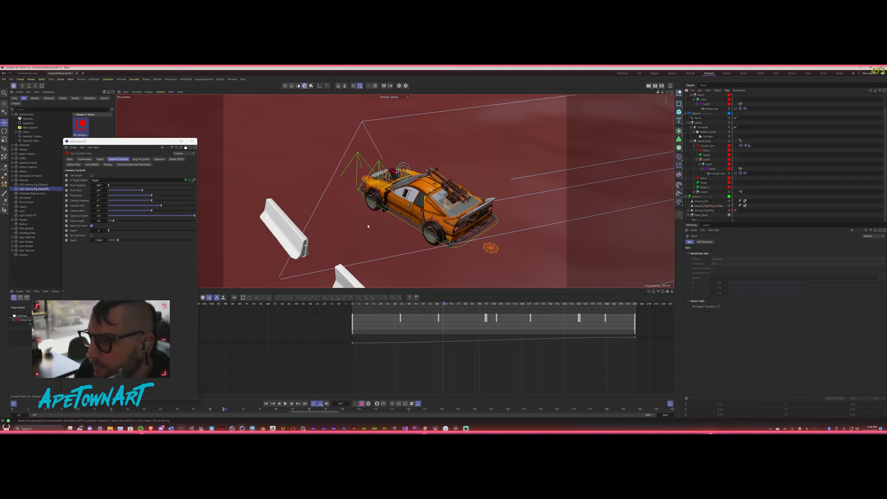
{"action": "left_click_drag", "start_coordinate": [422, 212], "coordinate": [458, 221], "text": "alt"}
Try to record a starting keyframe at the rear of the car, with the rear bumper mesh selected.
{"action": "left_click", "coordinate": [447, 223]}
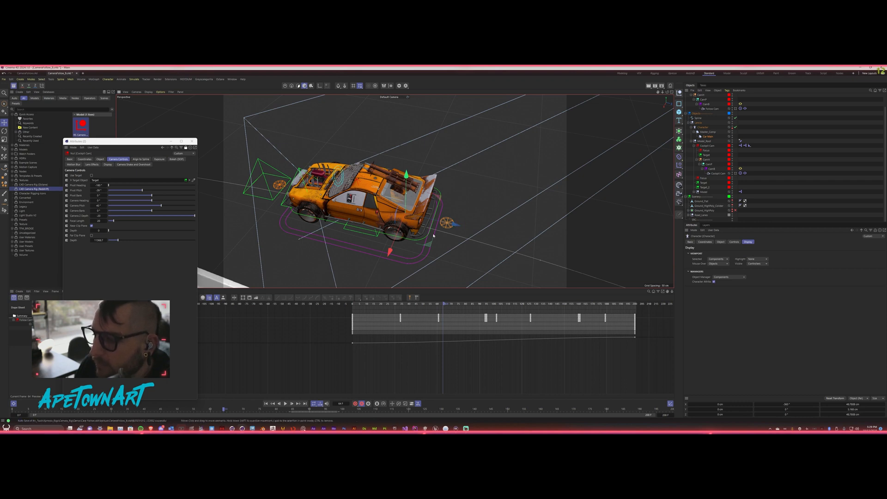
{"action": "left_click", "coordinate": [402, 240]}
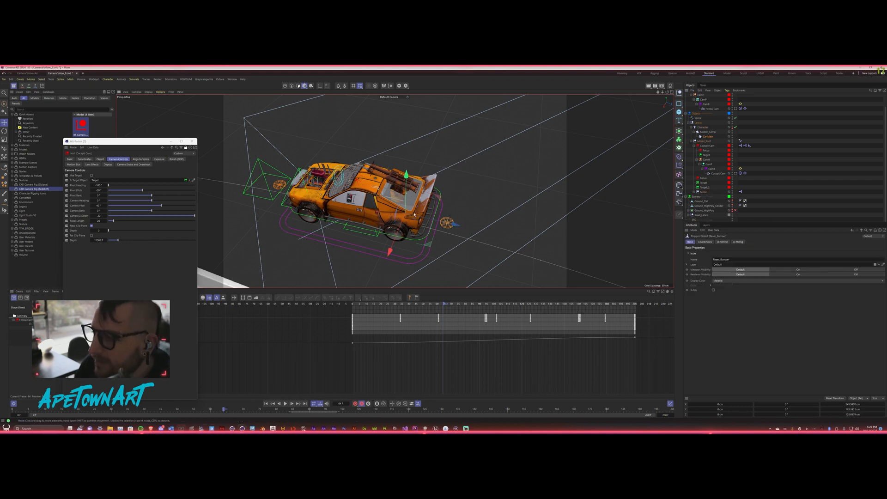
{"action": "left_click_drag", "start_coordinate": [418, 232], "coordinate": [423, 213], "text": "alt"}
{"action": "left_click_drag", "start_coordinate": [444, 305], "coordinate": [443, 307]}
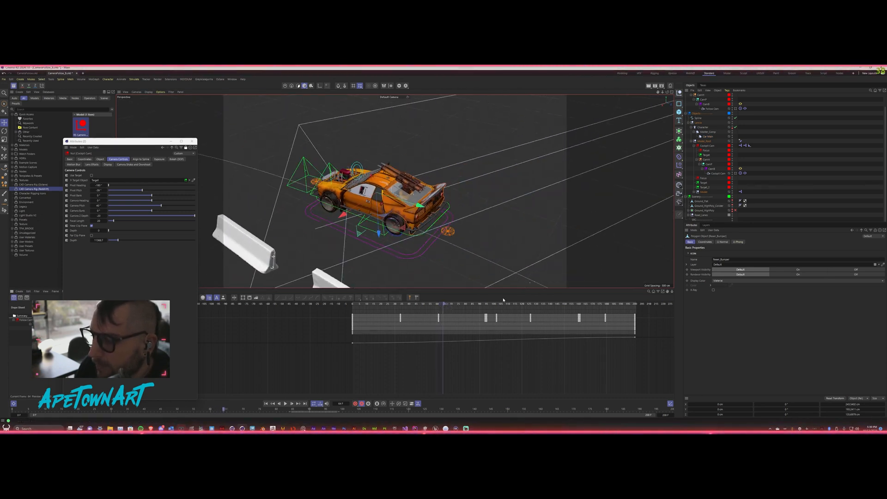
{"action": "left_click", "coordinate": [355, 404]}
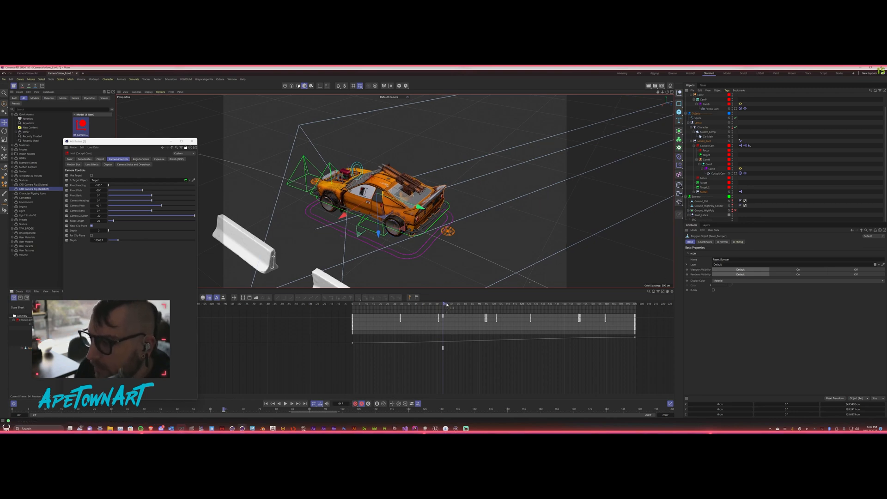
Advance the animation further into the turn and try moving the selected rear bumper, undoing that move.
{"action": "left_click_drag", "start_coordinate": [446, 305], "coordinate": [461, 304]}
{"action": "middle_click_drag", "start_coordinate": [249, 168], "coordinate": [331, 202], "text": "alt"}
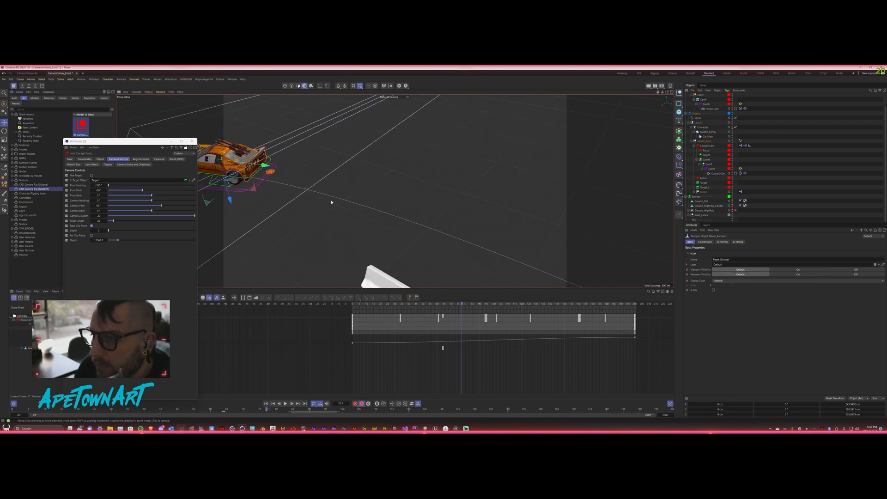
{"action": "left_click_drag", "start_coordinate": [331, 202], "coordinate": [300, 185], "text": "alt"}
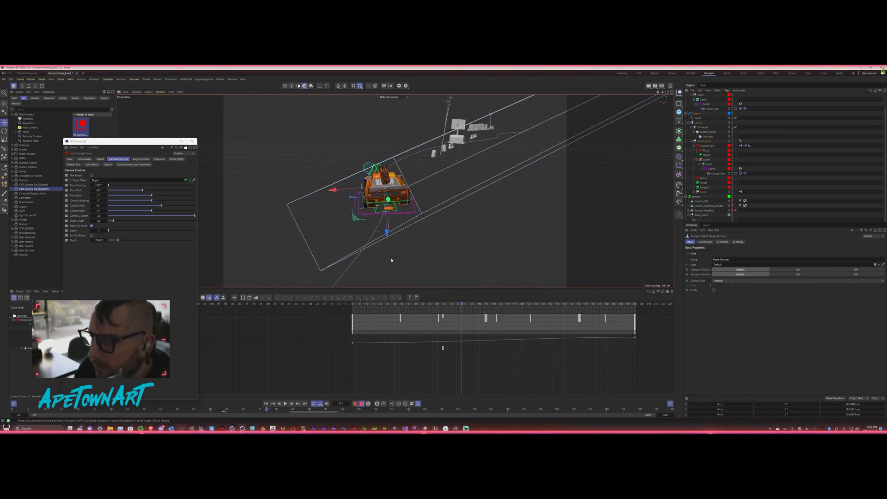
{"action": "left_click_drag", "start_coordinate": [388, 207], "coordinate": [388, 231], "text": "alt"}
{"action": "left_click_drag", "start_coordinate": [336, 182], "coordinate": [348, 178]}
{"action": "key", "text": "ctrl+z"}
{"action": "scroll", "coordinate": [383, 194], "scroll_direction": "up", "scroll_amount": 5}
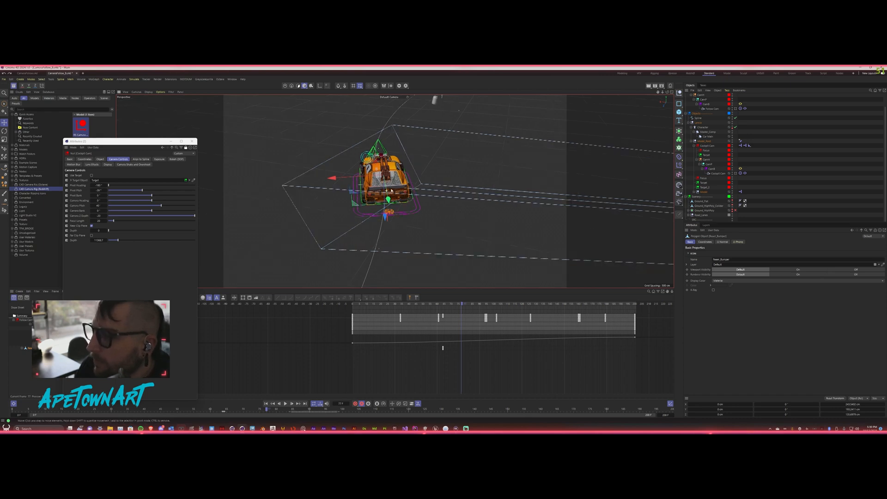
Select the round controller behind the car and move it sideways to swing the car's rear out.
{"action": "left_click_drag", "start_coordinate": [383, 217], "coordinate": [434, 254], "text": "alt"}
{"action": "left_click", "coordinate": [398, 234]}
{"action": "left_click", "coordinate": [393, 229]}
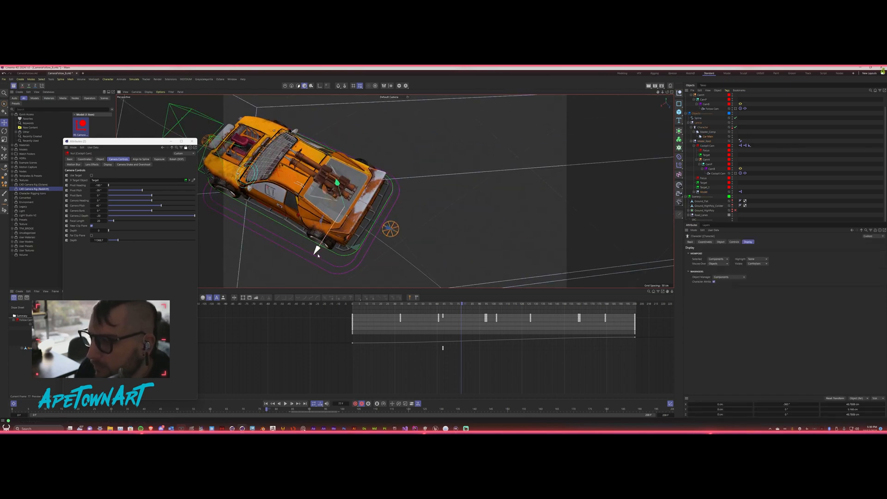
{"action": "left_click_drag", "start_coordinate": [318, 256], "coordinate": [358, 193]}
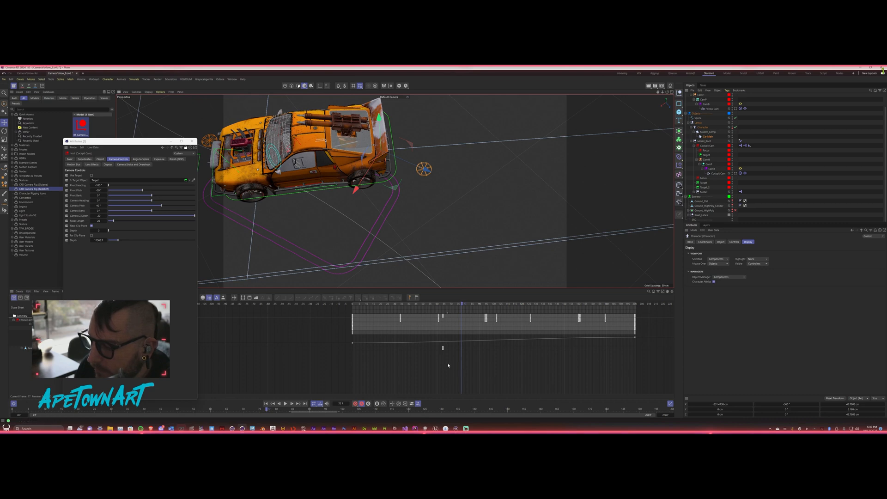
Delete the stray bumper keyframe and record a keyframe for the rear controller's swung-out position.
{"action": "left_click_drag", "start_coordinate": [438, 345], "coordinate": [438, 345]}
{"action": "key", "text": "Delete"}
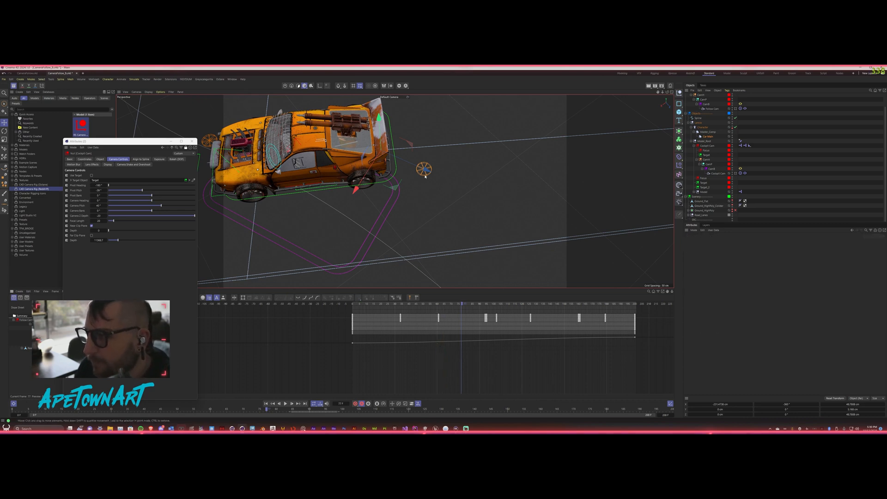
{"action": "left_click", "coordinate": [446, 190]}
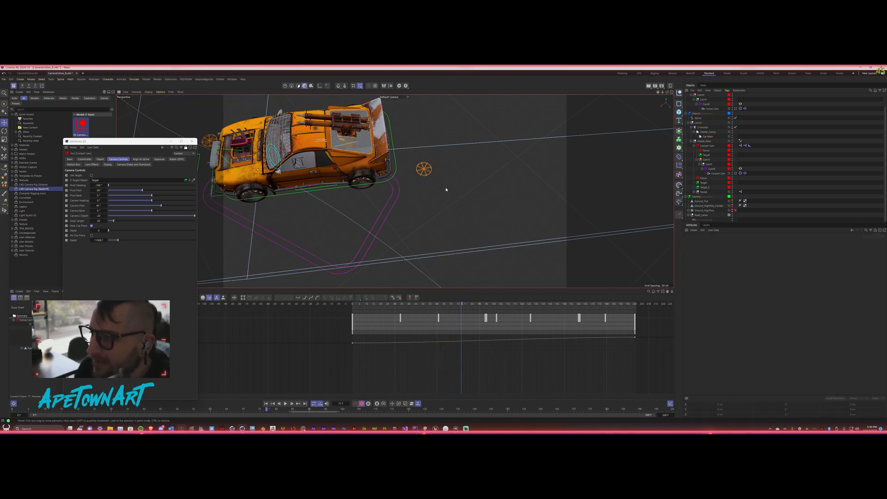
{"action": "left_click", "coordinate": [421, 169]}
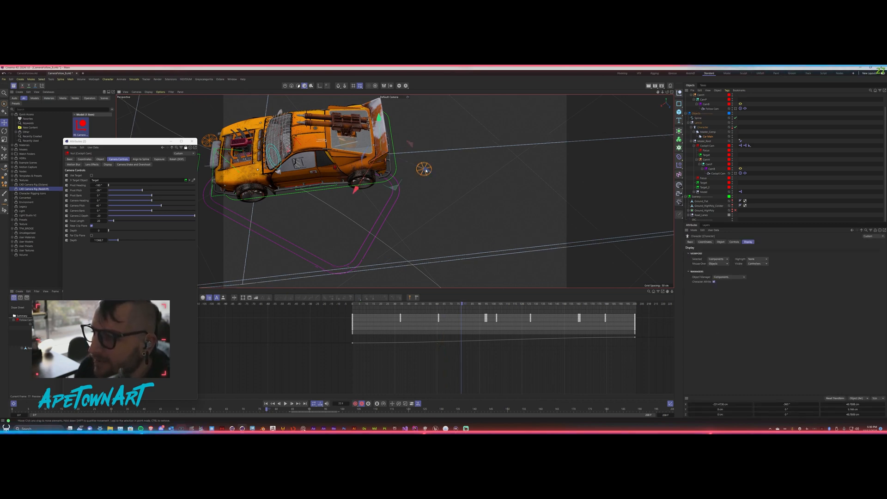
{"action": "left_click", "coordinate": [354, 404]}
Go back to a frame before the swing and key the rear controller's earlier position there.
{"action": "left_click_drag", "start_coordinate": [468, 306], "coordinate": [452, 306]}
{"action": "middle_click_drag", "start_coordinate": [482, 214], "coordinate": [362, 123], "text": "alt"}
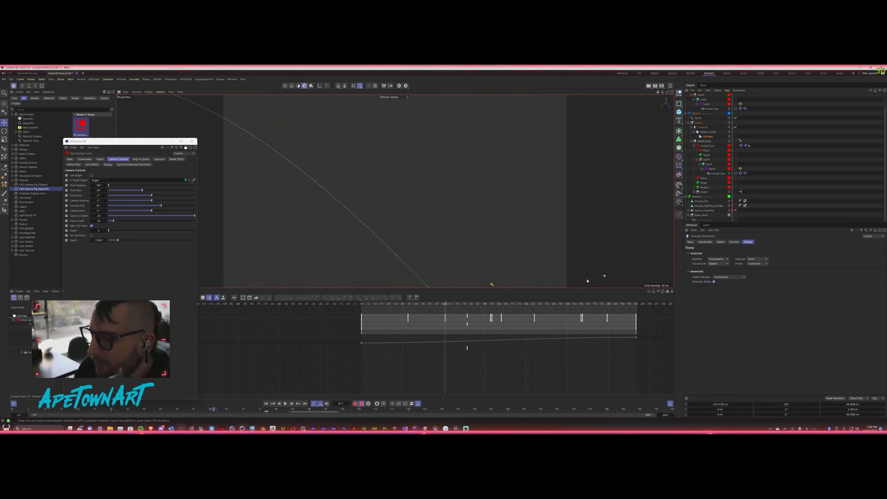
{"action": "middle_click_drag", "start_coordinate": [604, 276], "coordinate": [344, 88], "text": "alt"}
{"action": "middle_click_drag", "start_coordinate": [414, 184], "coordinate": [321, 124], "text": "alt"}
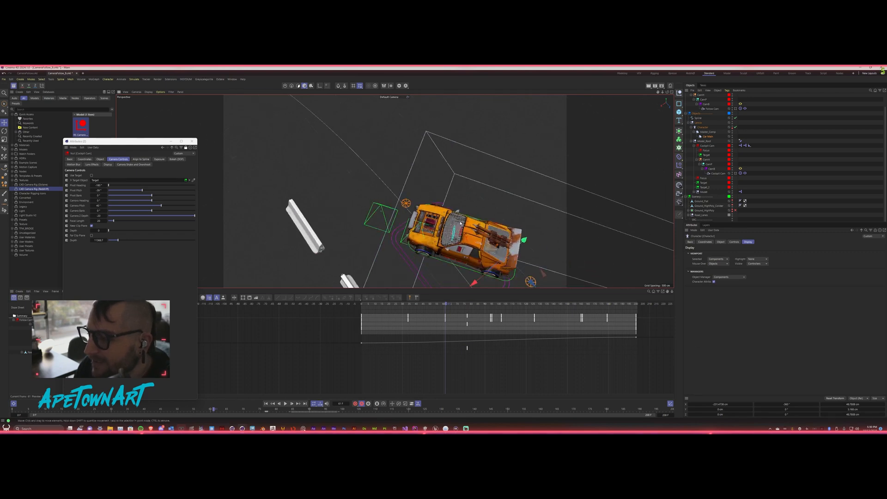
{"action": "left_click_drag", "start_coordinate": [460, 223], "coordinate": [427, 198], "text": "alt"}
{"action": "middle_click_drag", "start_coordinate": [441, 250], "coordinate": [400, 161], "text": "alt"}
{"action": "left_click_drag", "start_coordinate": [402, 175], "coordinate": [388, 148], "text": "alt"}
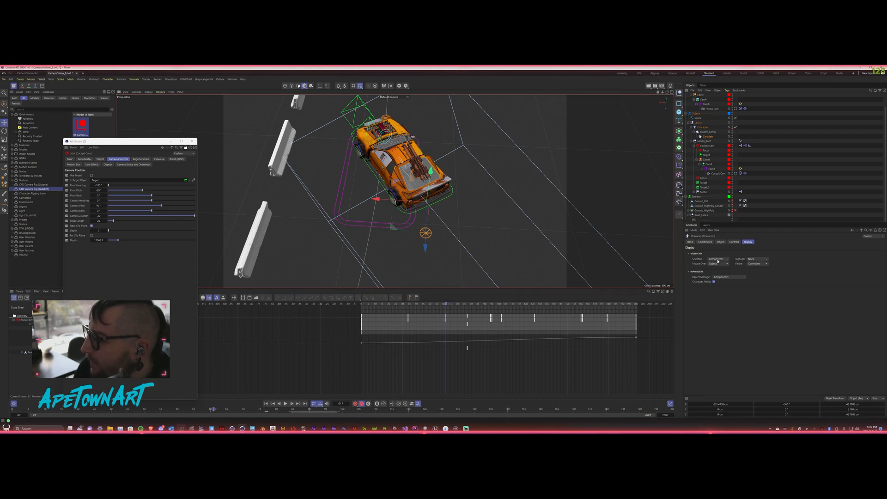
{"action": "left_click_drag", "start_coordinate": [381, 209], "coordinate": [429, 301], "text": "alt"}
{"action": "left_click_drag", "start_coordinate": [429, 259], "coordinate": [465, 306], "text": "alt"}
Examine the car's rear swing from several angles around the second rear controller keyframe.
{"action": "middle_click_drag", "start_coordinate": [347, 190], "coordinate": [586, 231], "text": "alt"}
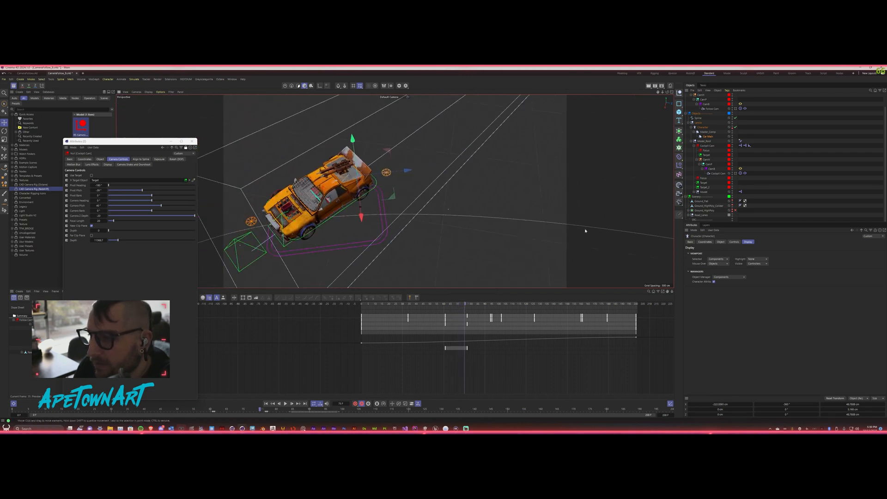
{"action": "mouse_move", "coordinate": [341, 211]}
{"action": "left_mouse_down", "text": "alt"}
{"action": "mouse_move", "coordinate": [246, 172]}
{"action": "mouse_move", "coordinate": [329, 217]}
{"action": "left_mouse_up", "text": "alt"}
{"action": "right_click_drag", "start_coordinate": [329, 217], "coordinate": [402, 240], "text": "alt"}
{"action": "left_click_drag", "start_coordinate": [402, 240], "coordinate": [442, 343], "text": "alt"}
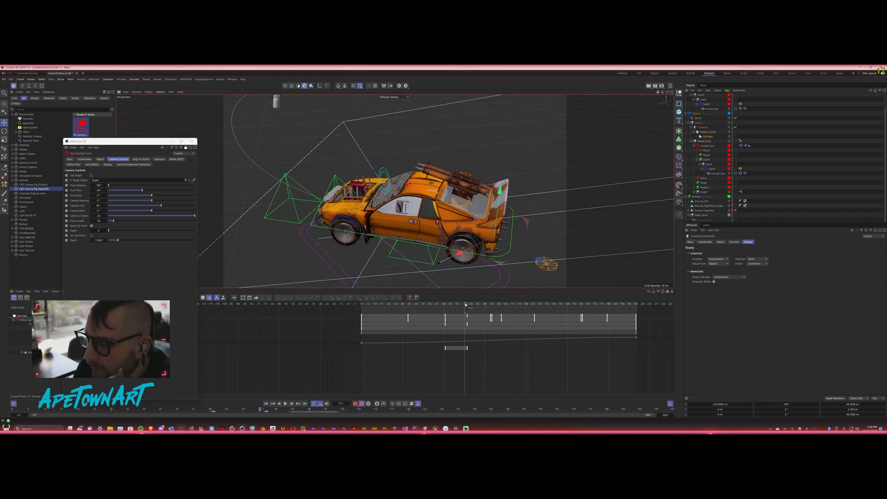
{"action": "left_click_drag", "start_coordinate": [465, 304], "coordinate": [468, 304]}
{"action": "mouse_move", "coordinate": [416, 217]}
{"action": "left_mouse_down", "text": "alt"}
{"action": "mouse_move", "coordinate": [392, 199]}
{"action": "mouse_move", "coordinate": [394, 234]}
{"action": "mouse_move", "coordinate": [411, 223]}
{"action": "mouse_move", "coordinate": [400, 220]}
{"action": "left_mouse_up", "text": "alt"}
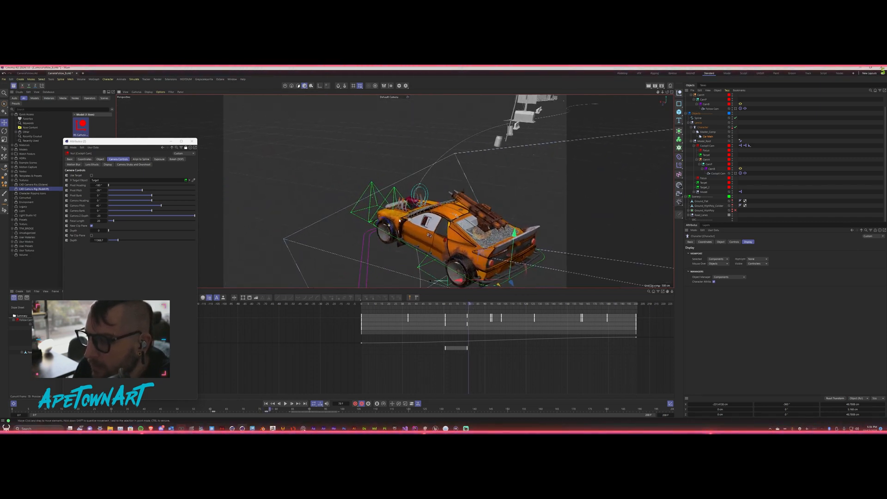
Select the ring-shaped controller above the front of the car and try rotating it, undoing the rotation.
{"action": "scroll", "coordinate": [400, 221], "scroll_direction": "up", "scroll_amount": 5}
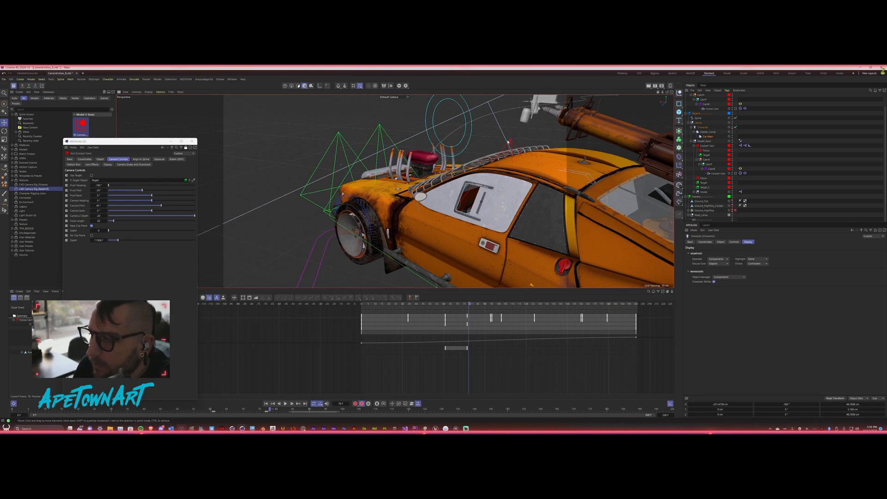
{"action": "left_click", "coordinate": [426, 113]}
{"action": "scroll", "coordinate": [428, 110], "scroll_direction": "down", "scroll_amount": 5}
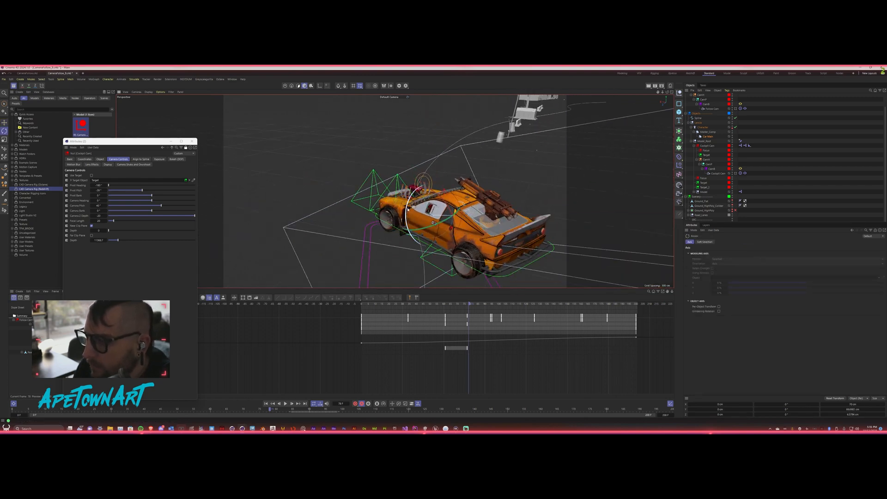
{"action": "key", "text": "ctrl+z"}
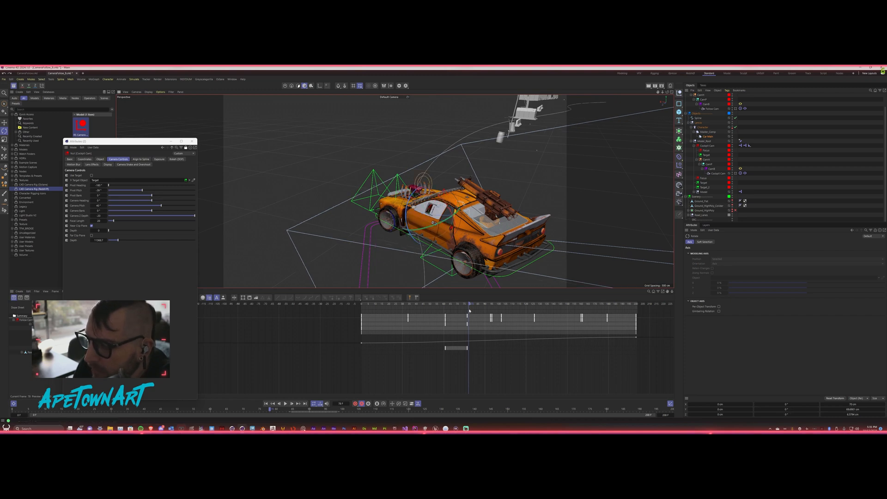
Record a keyframe for the ring-shaped controller's unrotated pose just after the rear swing, around frame 81.
{"action": "left_click_drag", "start_coordinate": [469, 311], "coordinate": [463, 310]}
{"action": "left_click", "coordinate": [355, 404]}
{"action": "middle_click_drag", "start_coordinate": [584, 327], "coordinate": [449, 327], "text": "alt"}
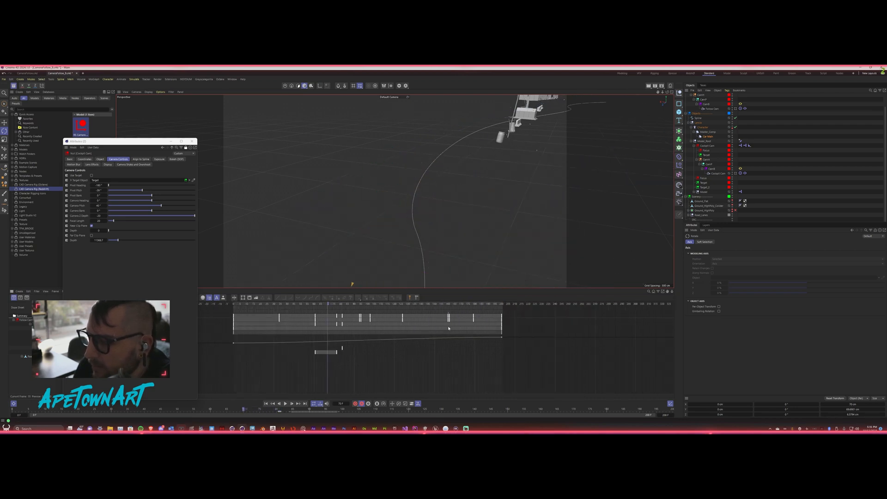
Rotate the ring-shaped controller beside the car at frame 70 to key a strong body lean.
{"action": "left_click_drag", "start_coordinate": [375, 227], "coordinate": [473, 139], "text": "alt"}
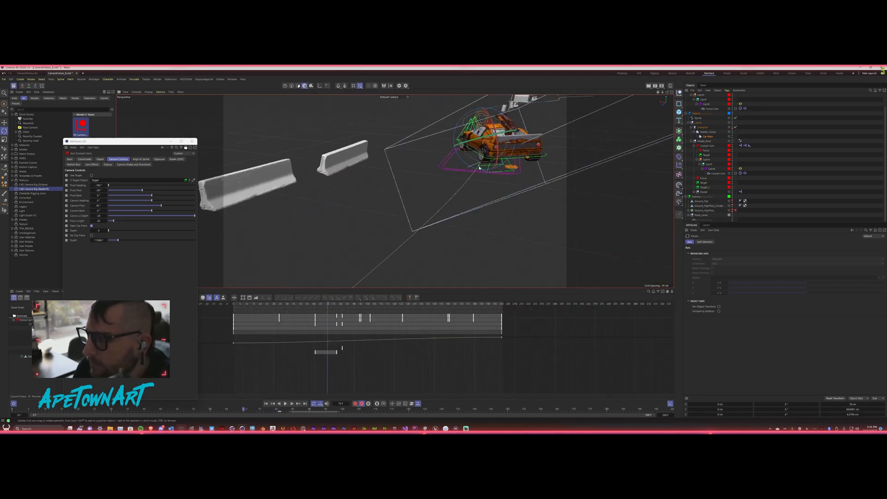
{"action": "right_click_drag", "start_coordinate": [473, 138], "coordinate": [442, 234], "text": "alt"}
{"action": "left_click_drag", "start_coordinate": [442, 234], "coordinate": [522, 194], "text": "alt"}
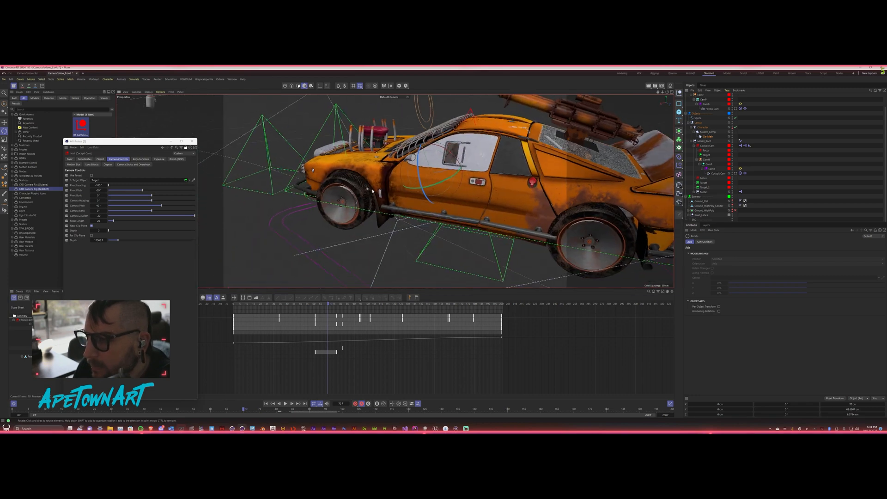
{"action": "middle_click_drag", "start_coordinate": [416, 194], "coordinate": [478, 221], "text": "alt"}
{"action": "middle_click_drag", "start_coordinate": [423, 171], "coordinate": [418, 196], "text": "alt"}
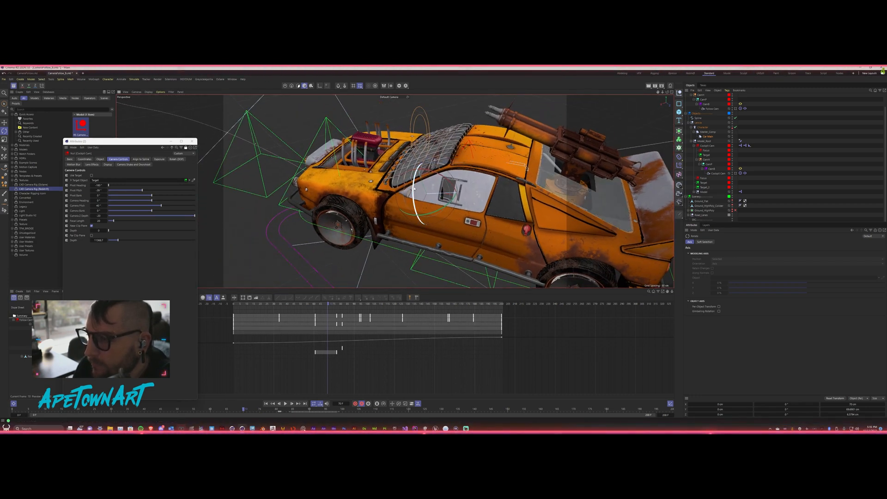
{"action": "left_click_drag", "start_coordinate": [415, 185], "coordinate": [403, 256]}
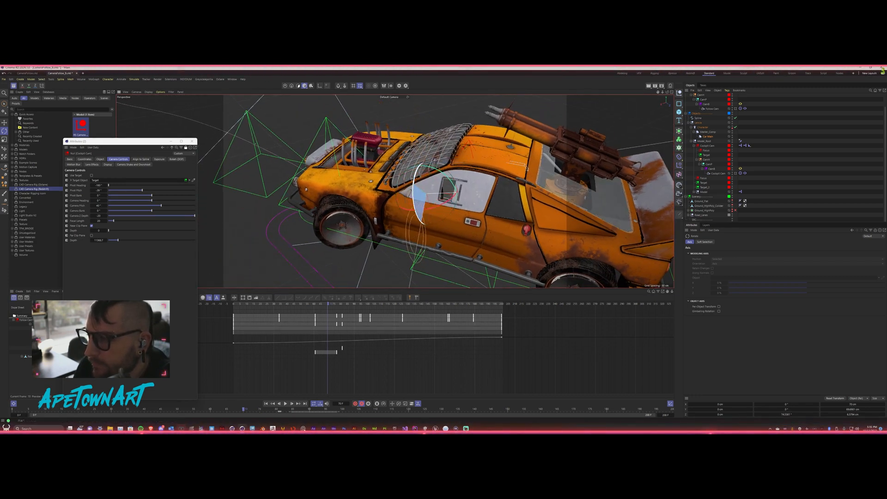
{"action": "left_click_drag", "start_coordinate": [421, 221], "coordinate": [423, 222]}
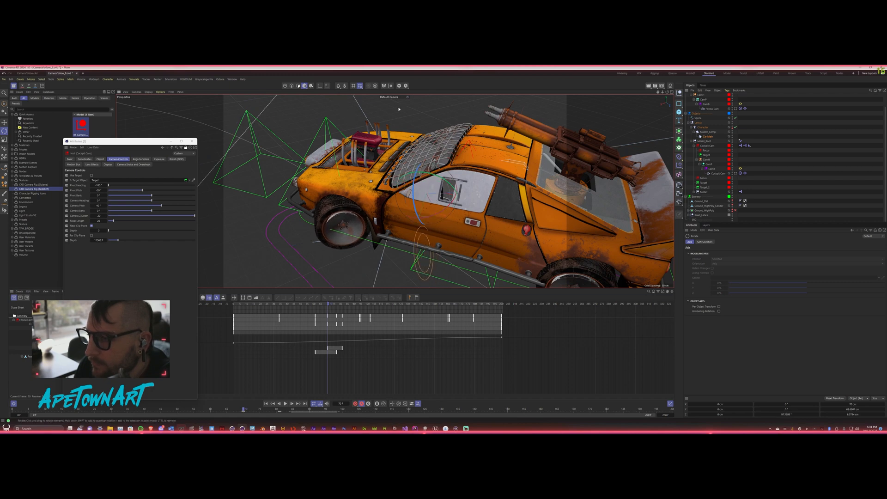
Look through the Follow Cam and rotate the ring-shaped controller at its keyframe near frame 81 to change the body lean.
{"action": "scroll", "coordinate": [357, 191], "scroll_direction": "down", "scroll_amount": 3}
{"action": "left_click_drag", "start_coordinate": [357, 192], "coordinate": [311, 174], "text": "alt"}
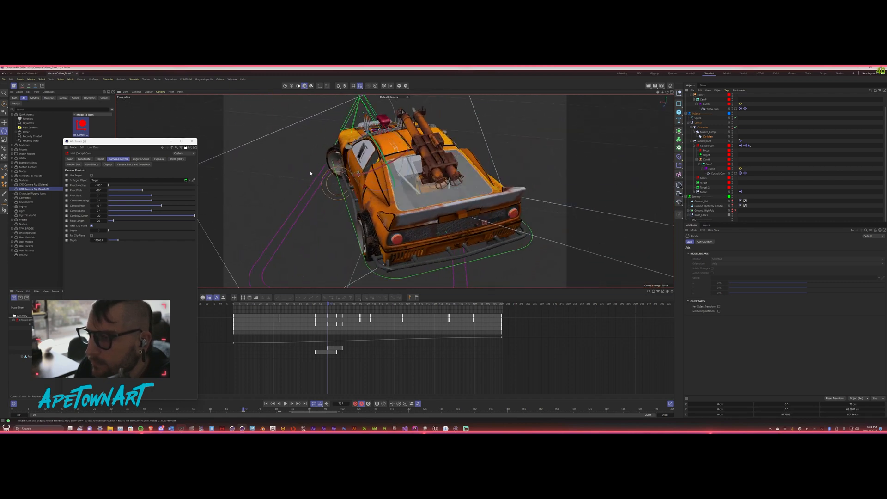
{"action": "left_click_drag", "start_coordinate": [328, 309], "coordinate": [323, 305]}
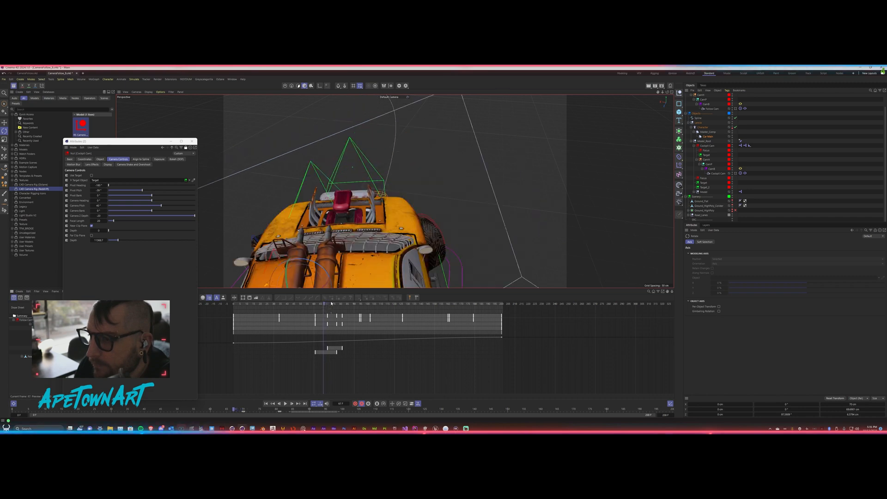
{"action": "left_click", "coordinate": [736, 109]}
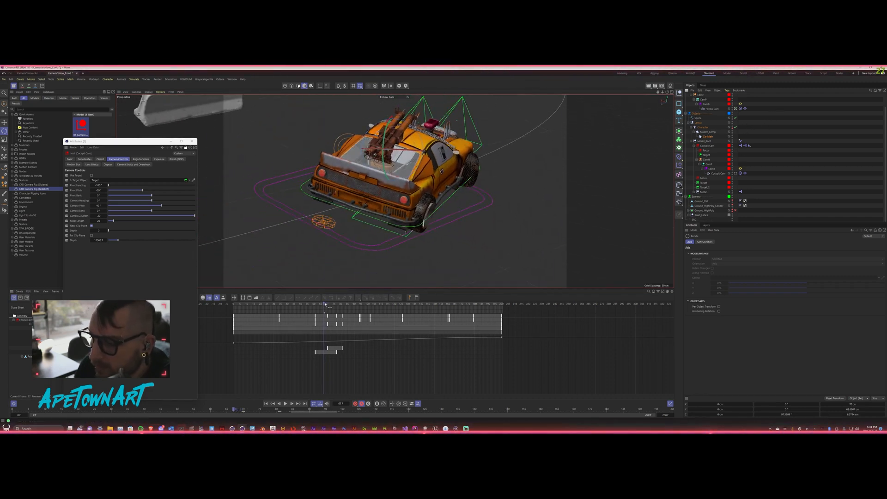
{"action": "left_click_drag", "start_coordinate": [324, 304], "coordinate": [344, 299]}
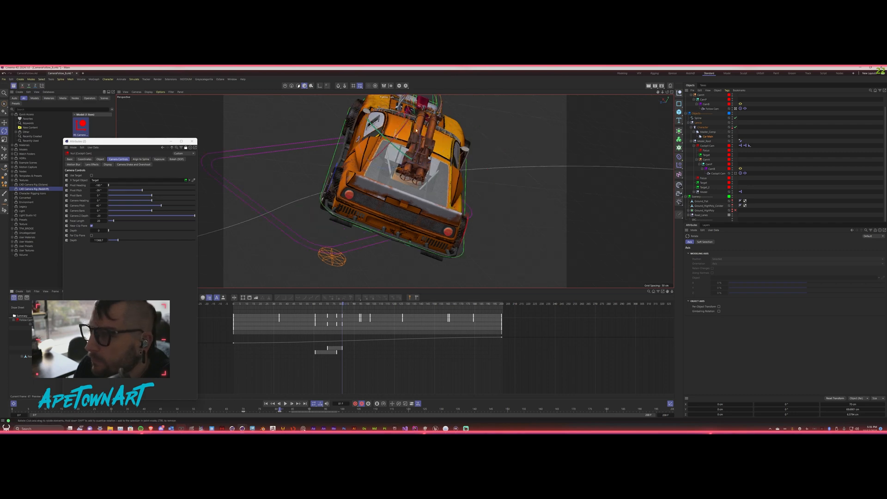
{"action": "left_click_drag", "start_coordinate": [418, 128], "coordinate": [424, 150]}
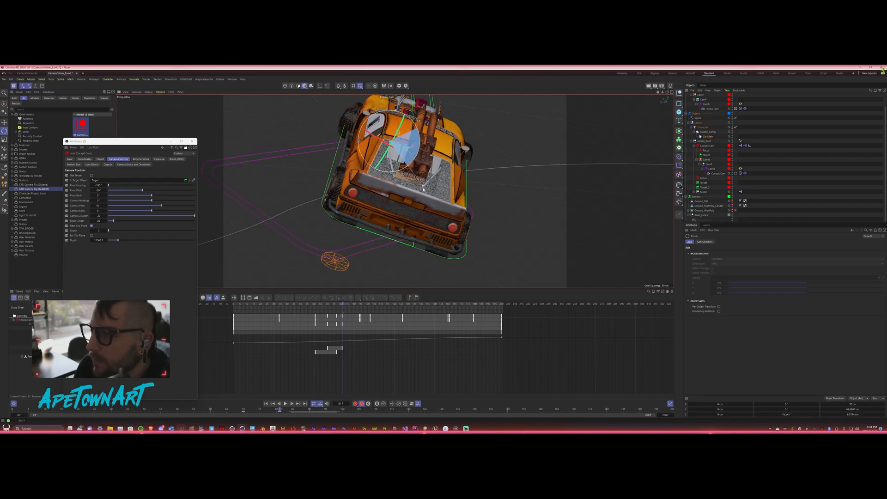
{"action": "left_click_drag", "start_coordinate": [424, 188], "coordinate": [422, 190]}
Select the rear controller and move it sideways near frame 88 to key the tail swinging back.
{"action": "mouse_move", "coordinate": [342, 304]}
{"action": "left_mouse_down"}
{"action": "mouse_move", "coordinate": [319, 305]}
{"action": "mouse_move", "coordinate": [349, 306]}
{"action": "left_mouse_up"}
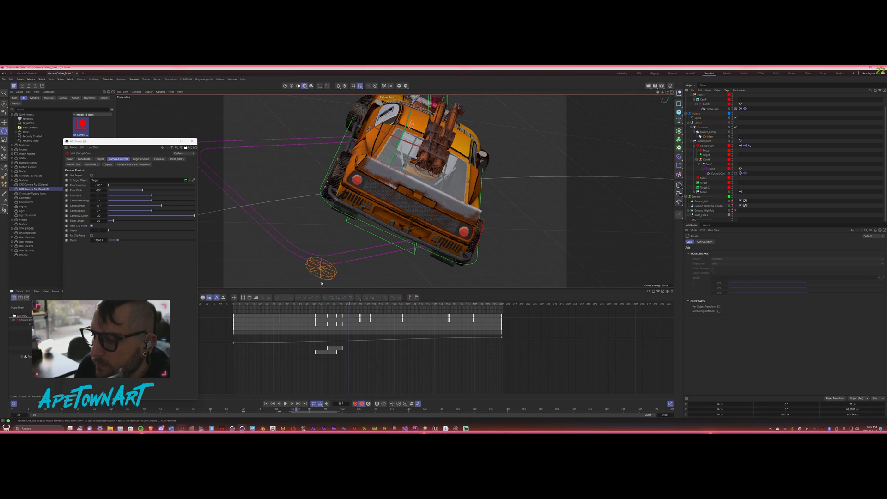
{"action": "key", "text": "e"}
{"action": "left_click", "coordinate": [321, 278]}
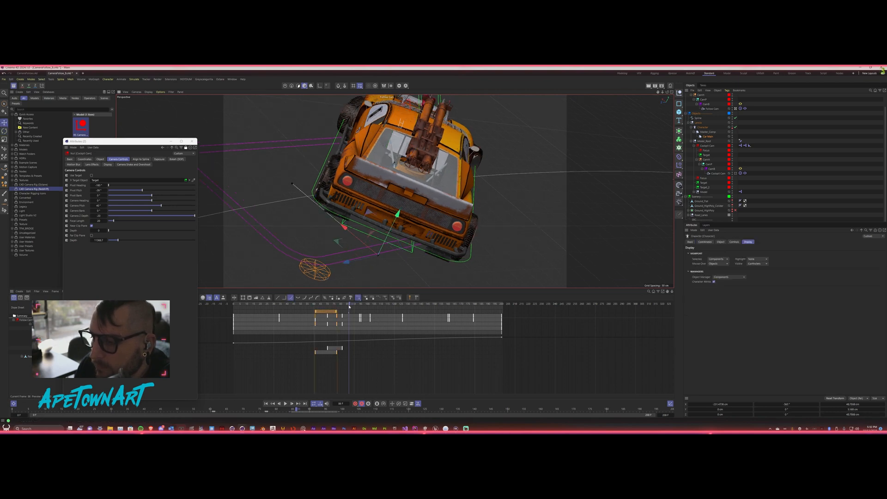
{"action": "left_click_drag", "start_coordinate": [348, 306], "coordinate": [352, 306]}
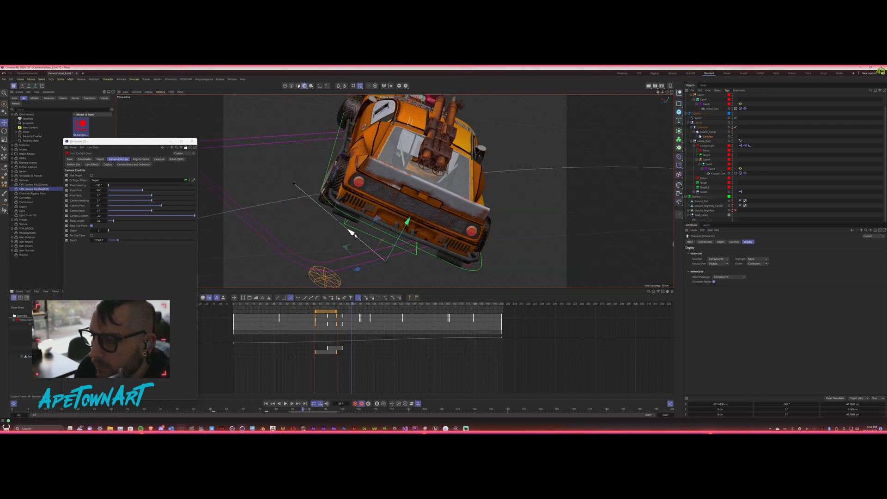
{"action": "left_click_drag", "start_coordinate": [355, 235], "coordinate": [241, 157]}
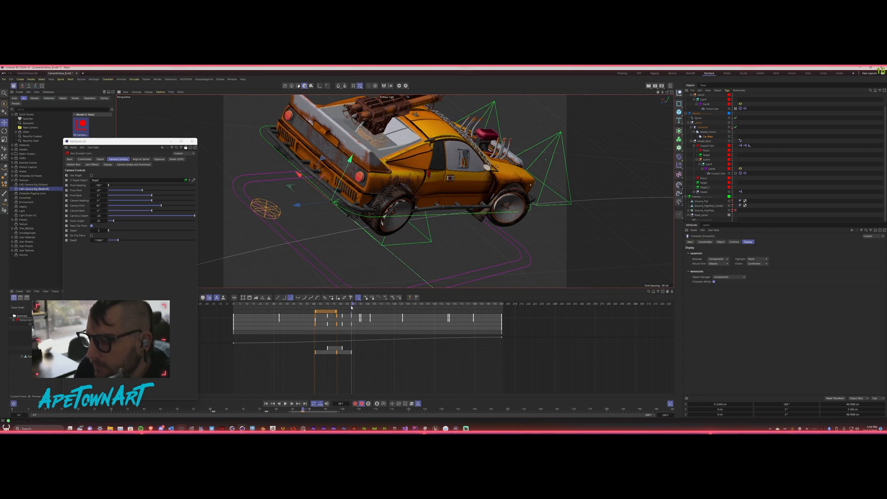
Play and scrub the animation through the Follow Cam to check the car's drift and body lean.
{"action": "left_click_drag", "start_coordinate": [351, 305], "coordinate": [299, 311]}
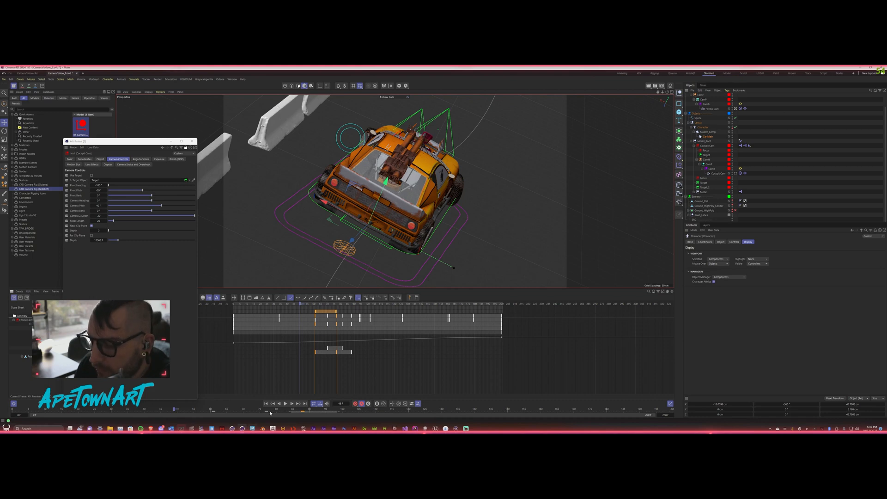
{"action": "left_click", "coordinate": [271, 405]}
{"action": "left_click", "coordinate": [285, 404]}
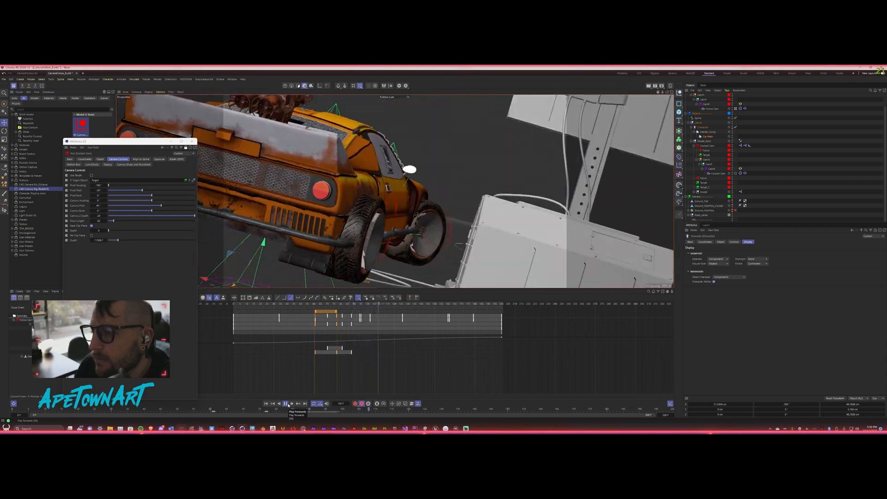
{"action": "left_click", "coordinate": [286, 404]}
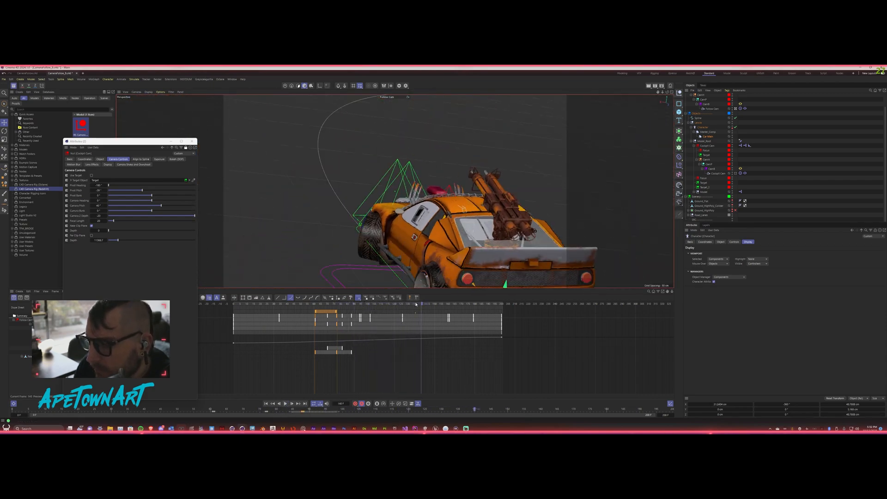
{"action": "left_click_drag", "start_coordinate": [415, 304], "coordinate": [315, 328]}
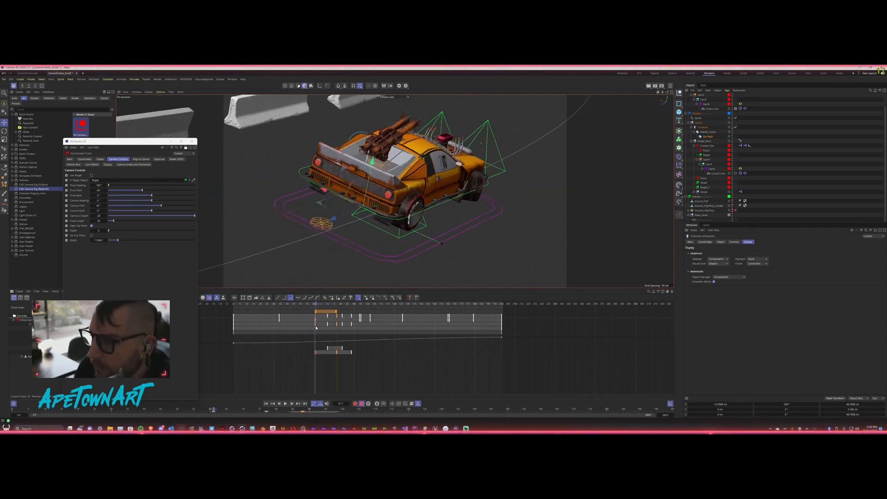
Select the ring-shaped controller, leave the Follow Cam view, and rotate the controller near frame 61 to key the body lean where the swing starts.
{"action": "left_click", "coordinate": [352, 136]}
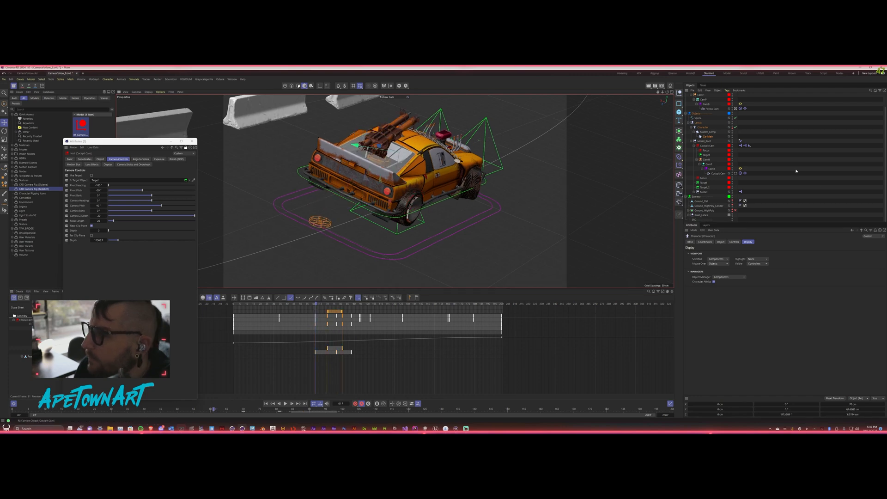
{"action": "left_click", "coordinate": [735, 109]}
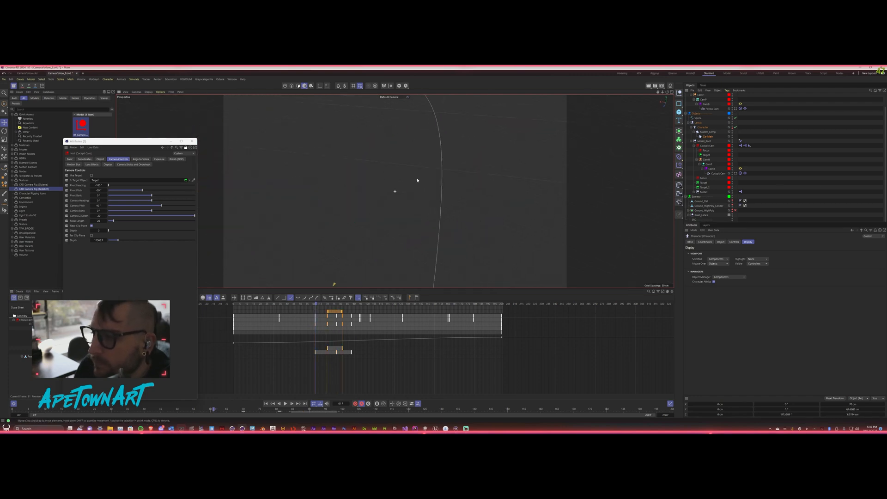
{"action": "key", "text": "s"}
{"action": "right_click_drag", "start_coordinate": [369, 190], "coordinate": [320, 216], "text": "alt"}
{"action": "left_click_drag", "start_coordinate": [320, 216], "coordinate": [499, 197], "text": "alt"}
{"action": "left_click_drag", "start_coordinate": [316, 304], "coordinate": [318, 307]}
{"action": "key", "text": "r"}
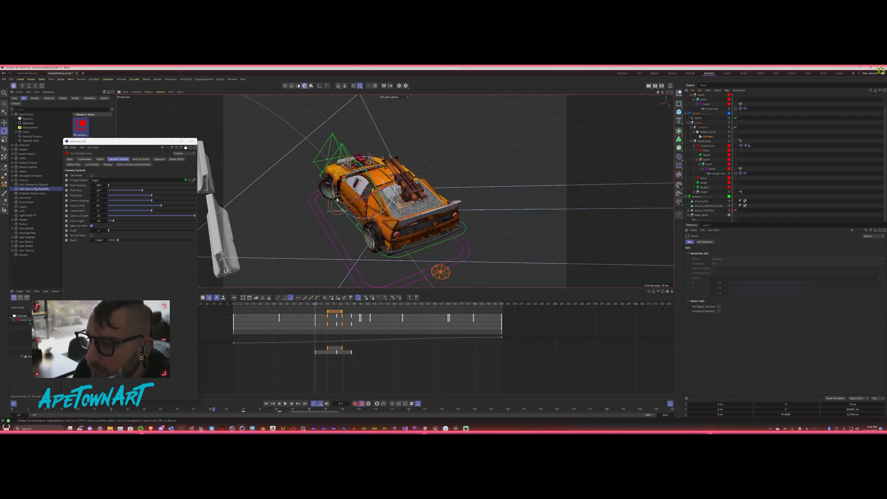
{"action": "left_click_drag", "start_coordinate": [346, 166], "coordinate": [365, 194]}
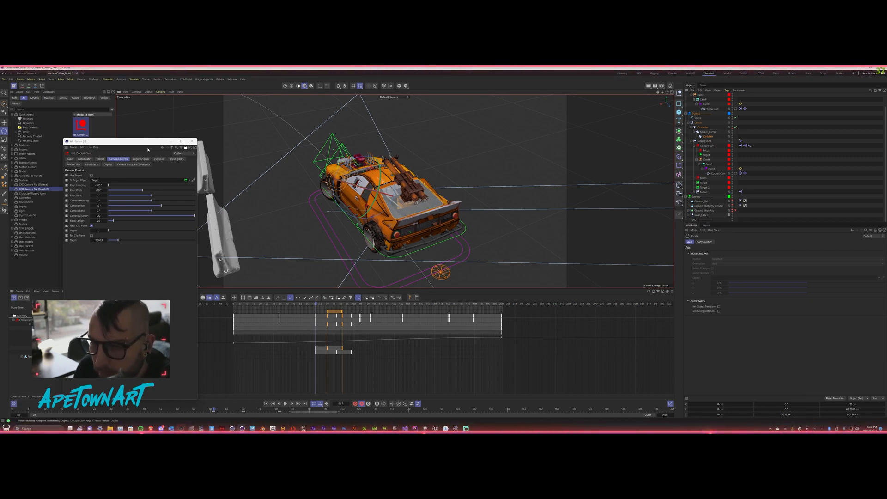
Move the floating attributes window aside and expand the ring-shaped controller's tracks in the timeline, enlarged around its keyframes.
{"action": "left_click_drag", "start_coordinate": [147, 149], "coordinate": [228, 122]}
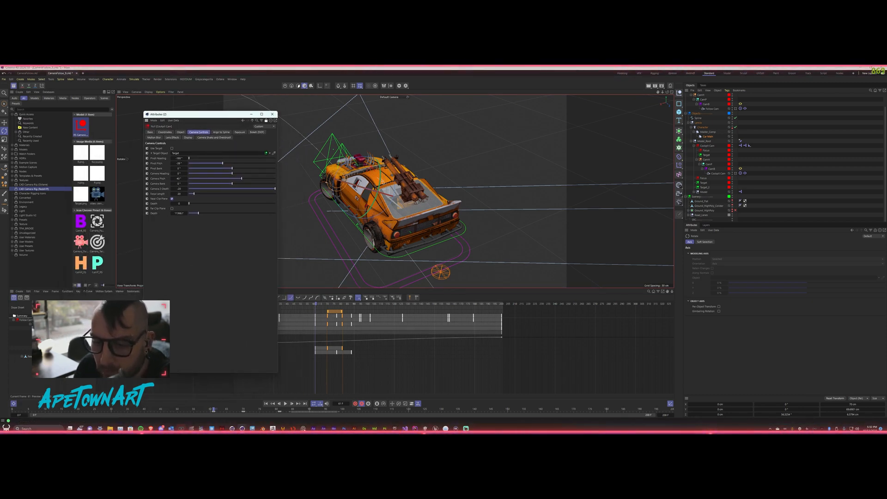
{"action": "left_click", "coordinate": [39, 348]}
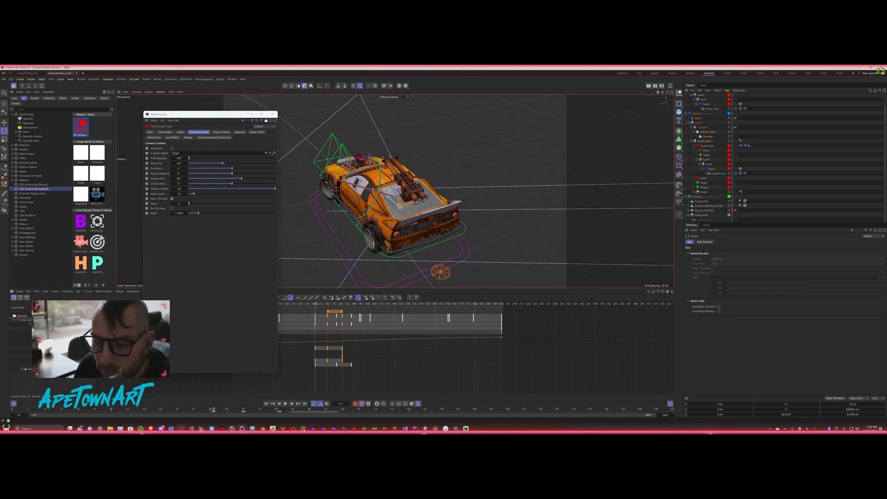
{"action": "scroll", "coordinate": [347, 373], "scroll_direction": "up", "scroll_amount": 4}
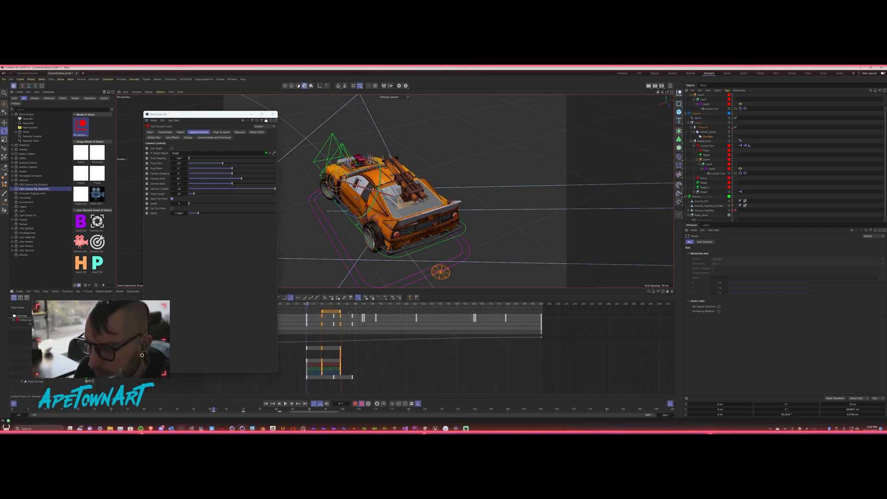
{"action": "middle_click_drag", "start_coordinate": [316, 372], "coordinate": [600, 373], "text": "alt"}
{"action": "middle_click_drag", "start_coordinate": [526, 355], "coordinate": [363, 355], "text": "alt"}
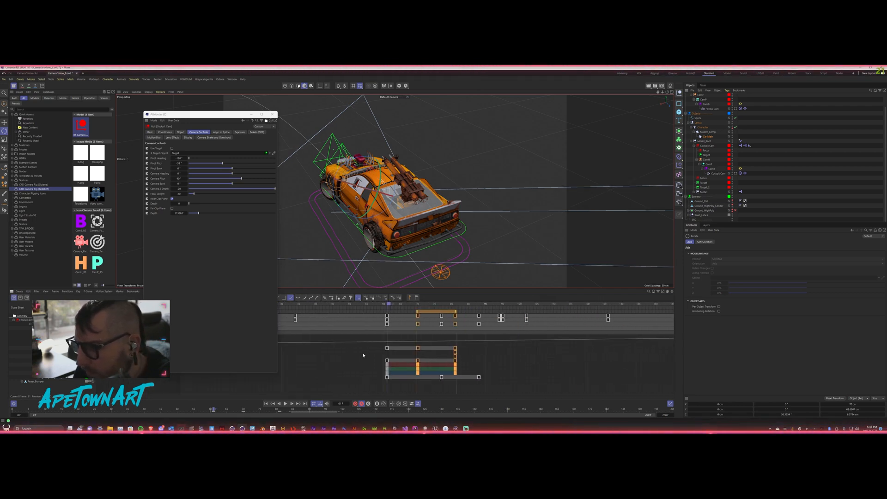
Return to the Follow Cam view and rotate the ring-shaped controller near frame 113 to key another body lean.
{"action": "left_click_drag", "start_coordinate": [389, 305], "coordinate": [419, 306]}
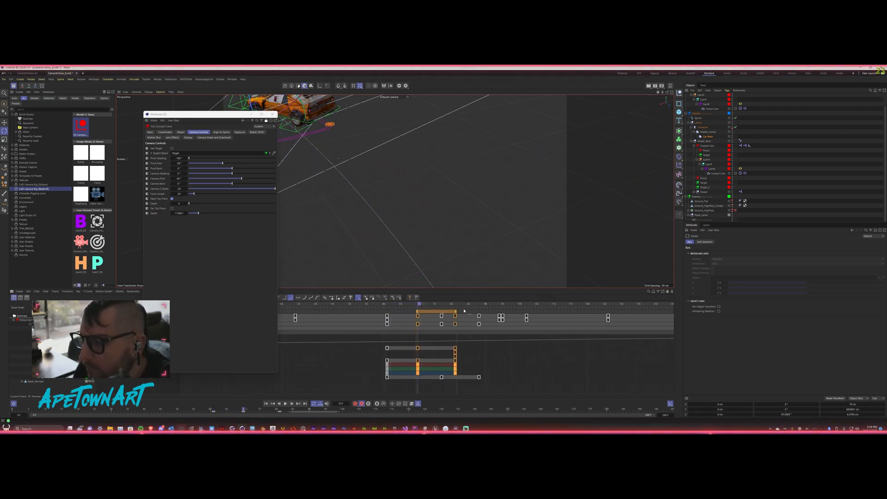
{"action": "left_click", "coordinate": [736, 109]}
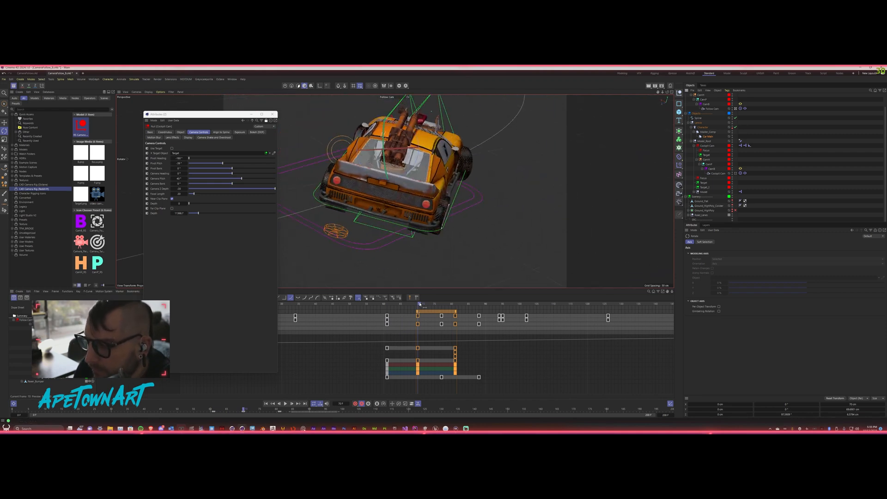
{"action": "left_click_drag", "start_coordinate": [419, 305], "coordinate": [563, 363]}
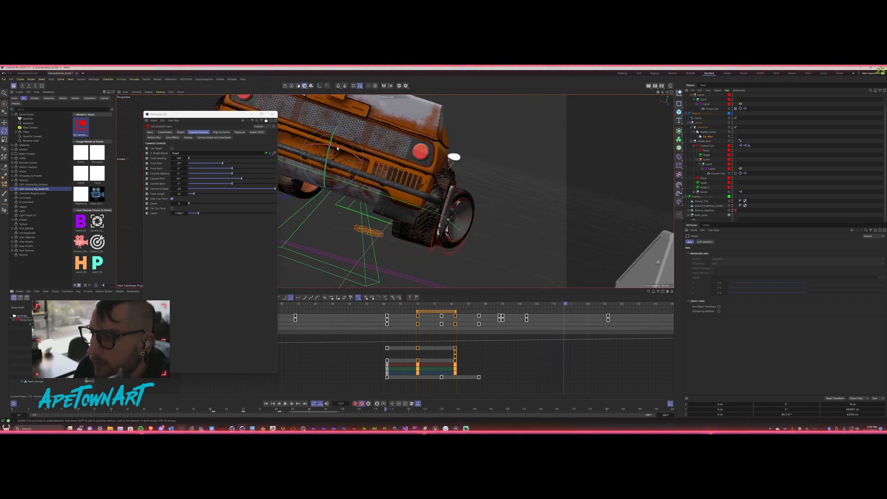
{"action": "left_click_drag", "start_coordinate": [361, 150], "coordinate": [344, 135]}
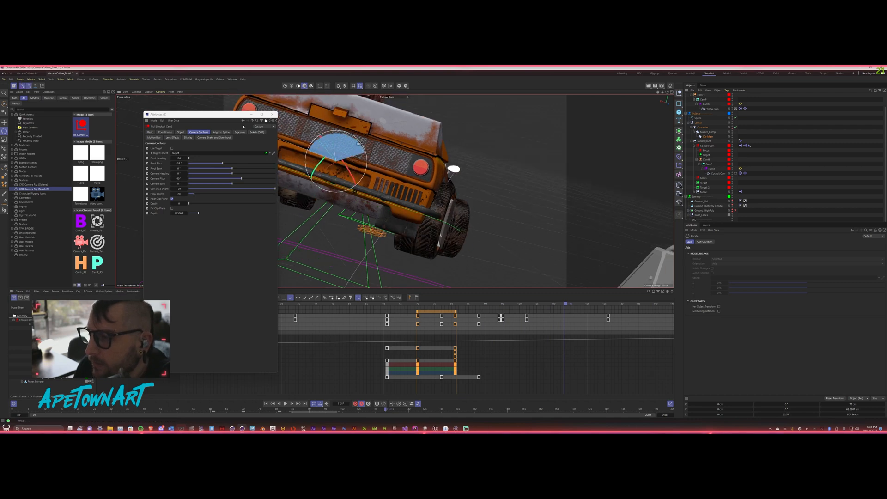
{"action": "left_click_drag", "start_coordinate": [224, 127], "coordinate": [224, 127]}
Scrub through the rest of the shot in the Follow Cam, then review the leaning motion from the Cockpit Cam.
{"action": "left_click_drag", "start_coordinate": [565, 307], "coordinate": [588, 330]}
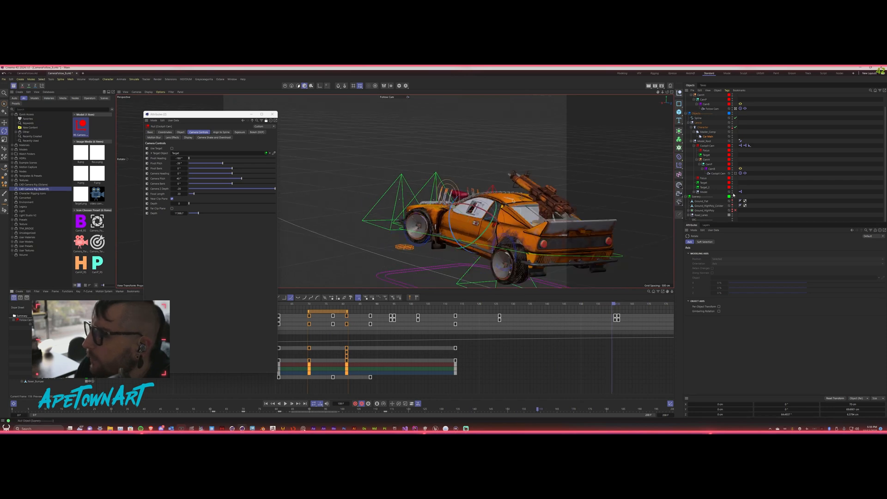
{"action": "left_click", "coordinate": [735, 173]}
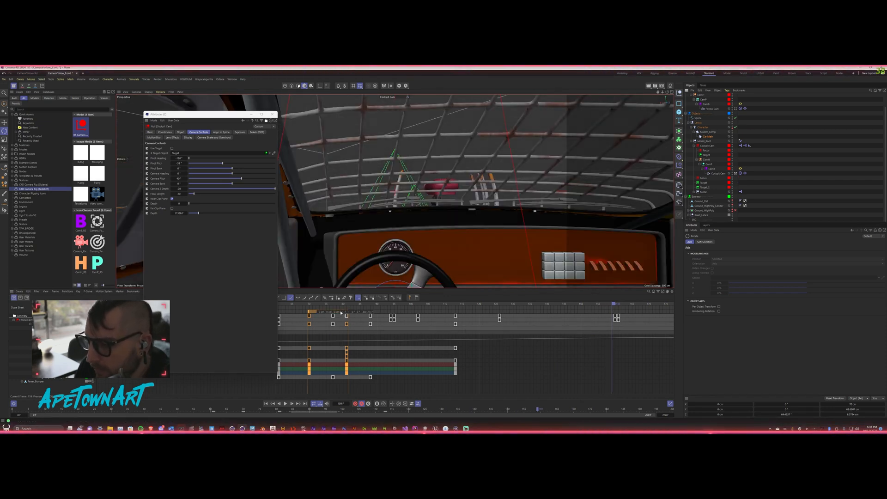
{"action": "left_click_drag", "start_coordinate": [594, 309], "coordinate": [531, 307]}
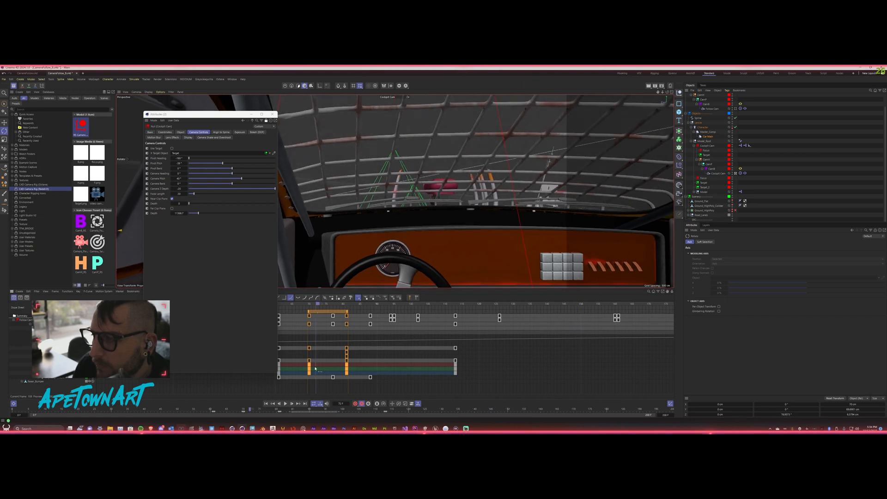
{"action": "left_click_drag", "start_coordinate": [315, 368], "coordinate": [300, 369]}
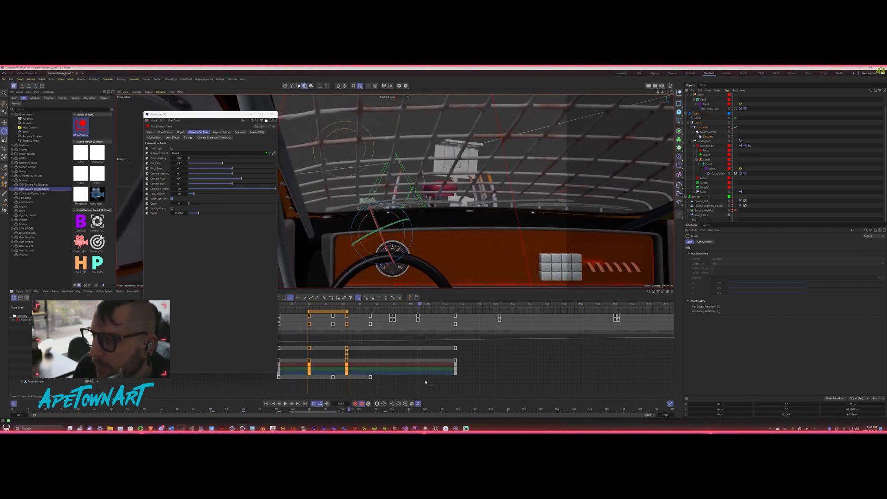
Review the leaning motion from the Cockpit Cam, return to the Follow Cam with the floating attributes window moved aside, and scrub through the shot.
{"action": "left_click_drag", "start_coordinate": [330, 371], "coordinate": [299, 366]}
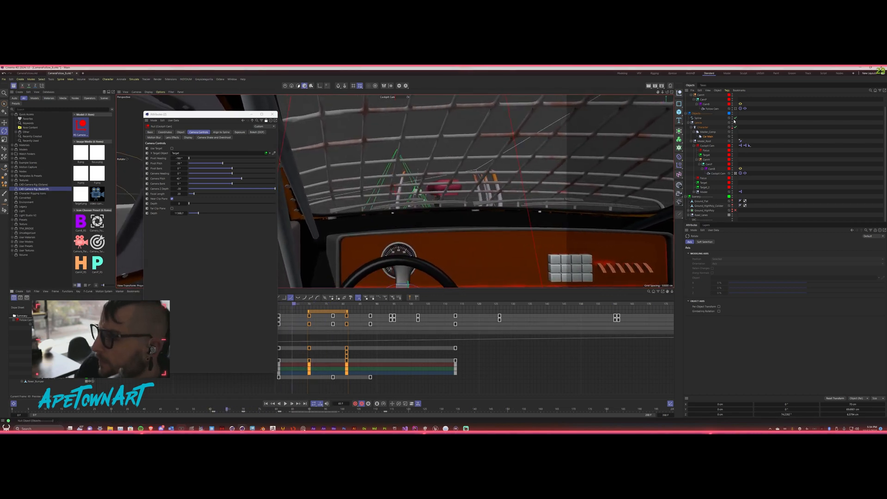
{"action": "left_click", "coordinate": [735, 109]}
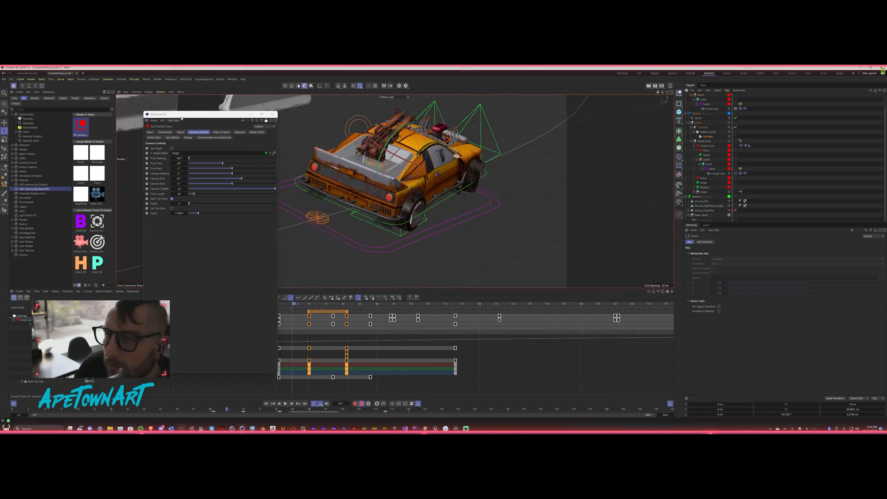
{"action": "left_click_drag", "start_coordinate": [181, 118], "coordinate": [137, 120]}
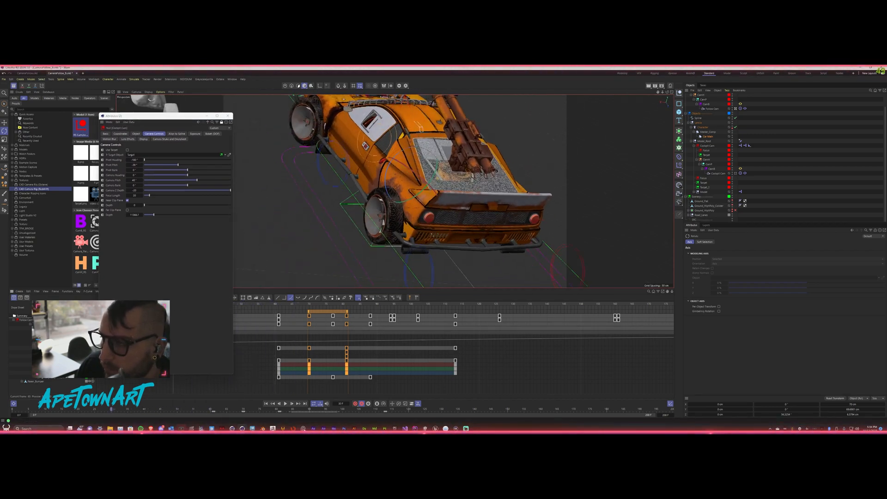
{"action": "left_click_drag", "start_coordinate": [132, 313], "coordinate": [425, 339]}
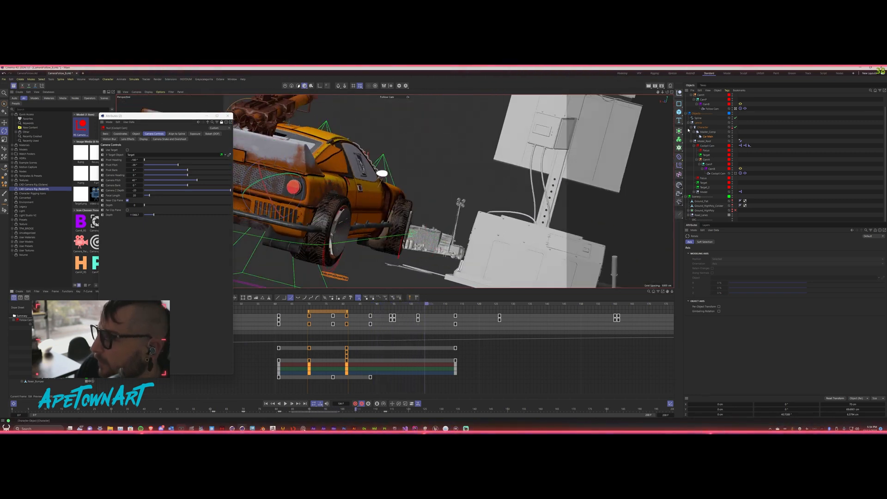
Select the Car Main controller, clear the floating attributes window from the timeline, and play the Follow Cam shot from the first frame.
{"action": "left_click", "coordinate": [708, 137]}
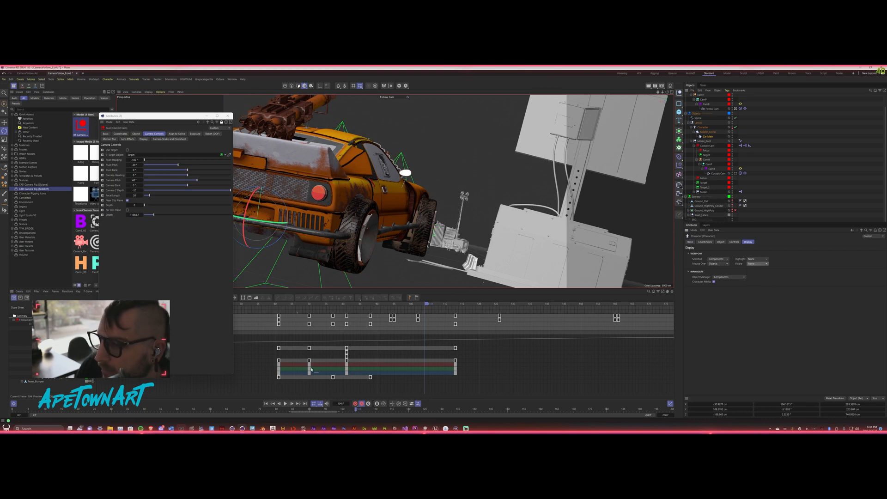
{"action": "left_click", "coordinate": [266, 405]}
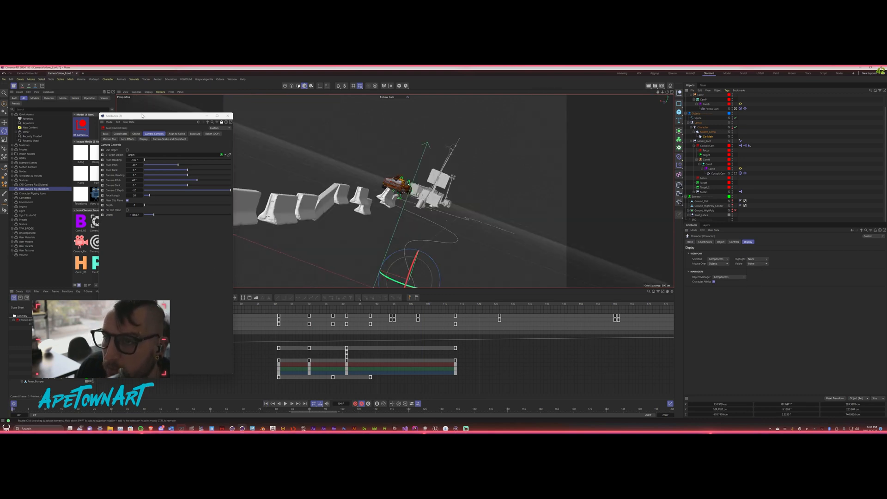
{"action": "left_click_drag", "start_coordinate": [142, 116], "coordinate": [99, 223]}
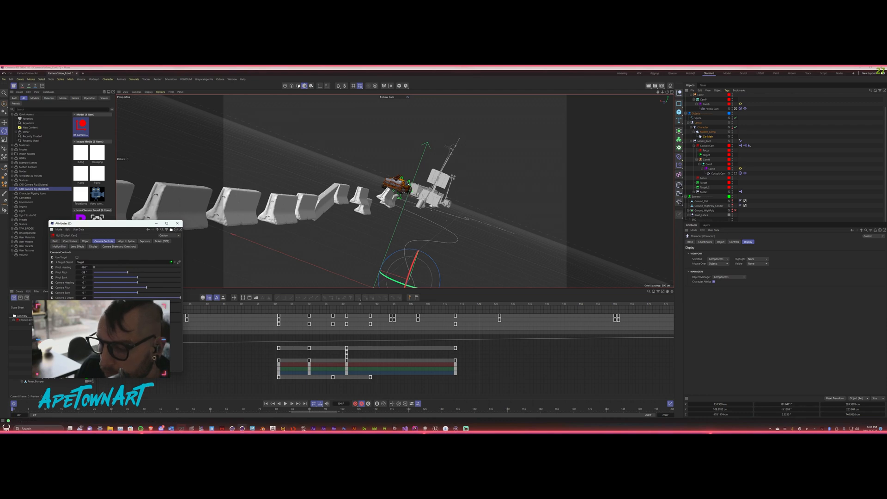
{"action": "left_click", "coordinate": [285, 404]}
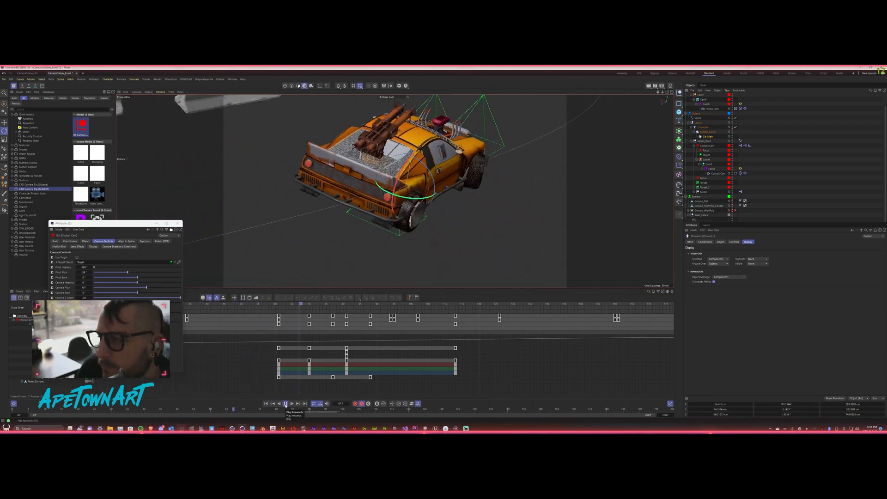
{"action": "left_click", "coordinate": [286, 404]}
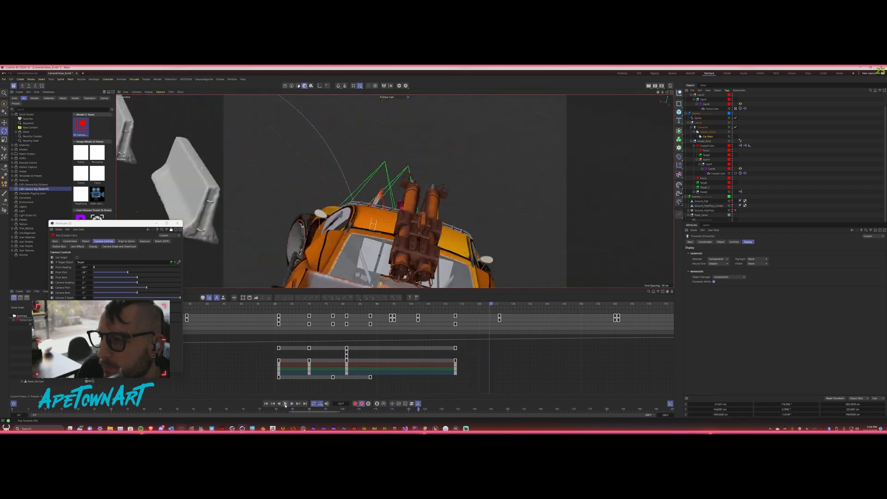
Switch to the other open scene, expand its RS Camera Rig, and play that camera animation from the first frame.
{"action": "left_click", "coordinate": [36, 73]}
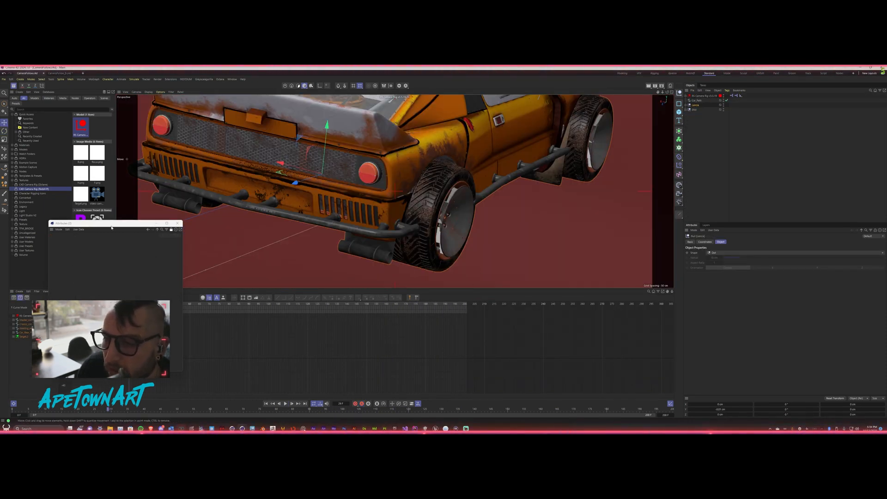
{"action": "left_click_drag", "start_coordinate": [111, 228], "coordinate": [141, 177]}
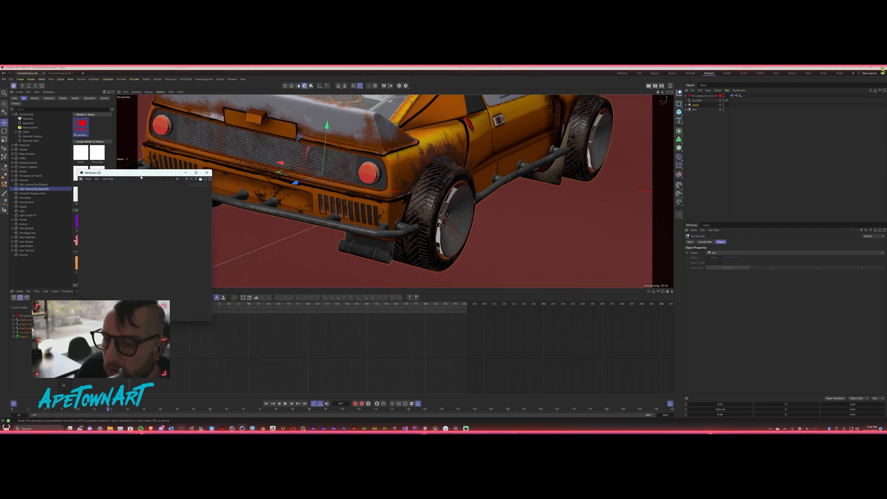
{"action": "left_click", "coordinate": [688, 97]}
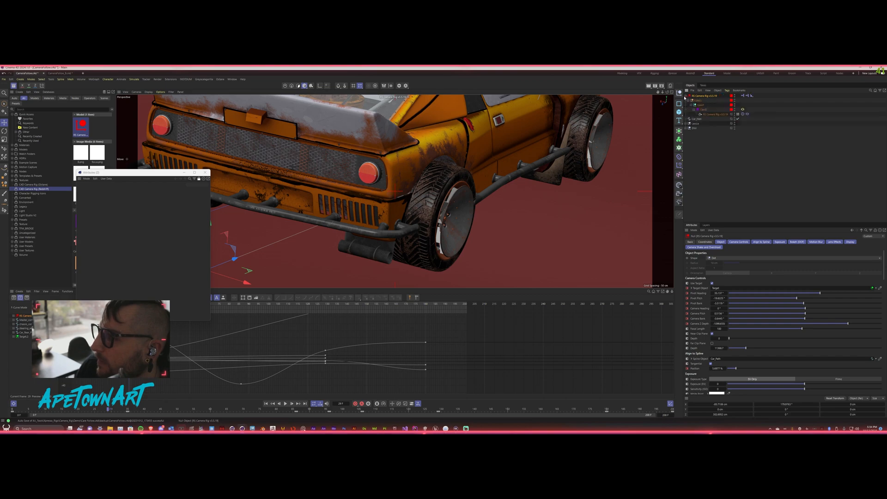
{"action": "left_click", "coordinate": [266, 403]}
{"action": "left_click", "coordinate": [285, 404]}
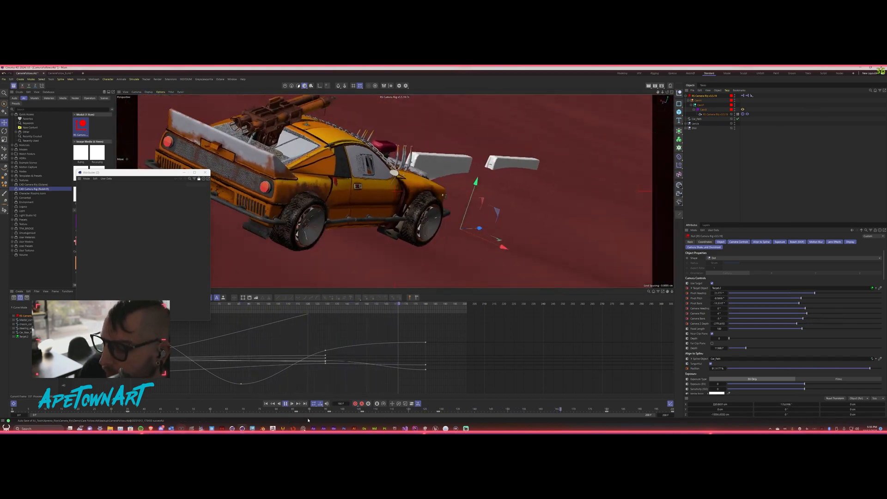
{"action": "left_click", "coordinate": [285, 404]}
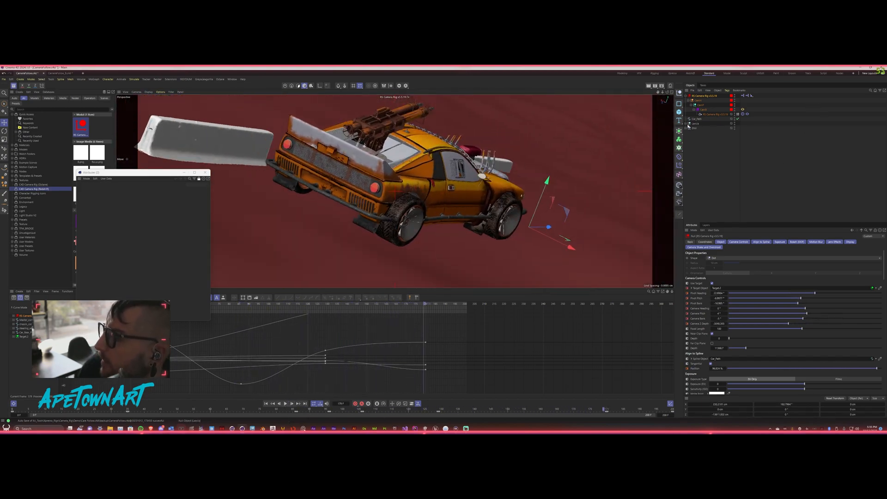
Show the car character's control settings through the Car Main controller and set the delay to 0 % at the start of the timeline.
{"action": "left_click", "coordinate": [704, 139]}
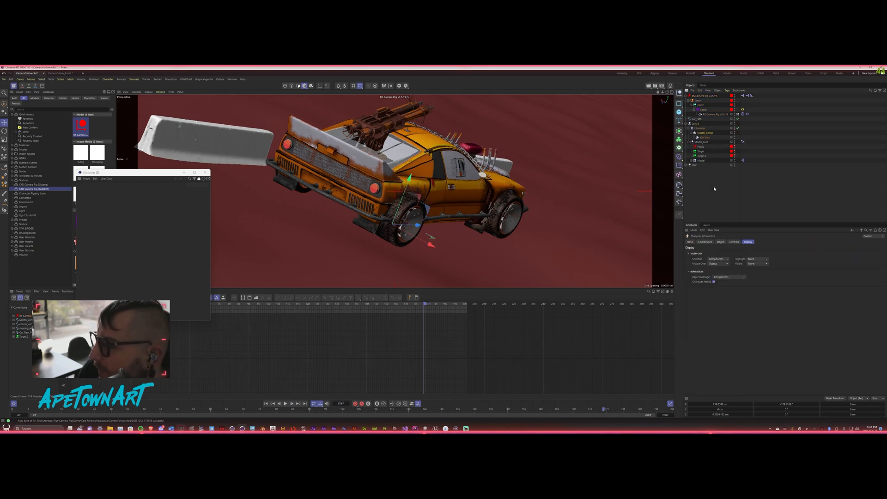
{"action": "left_click", "coordinate": [704, 137]}
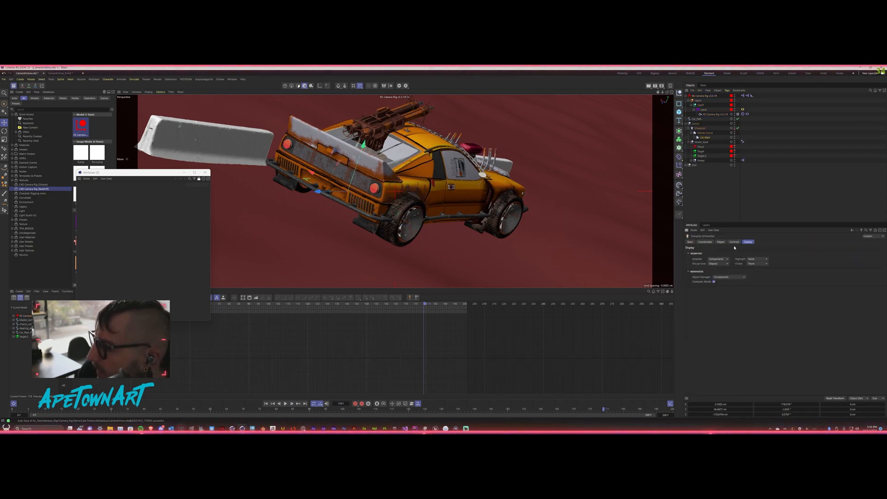
{"action": "left_click", "coordinate": [734, 242]}
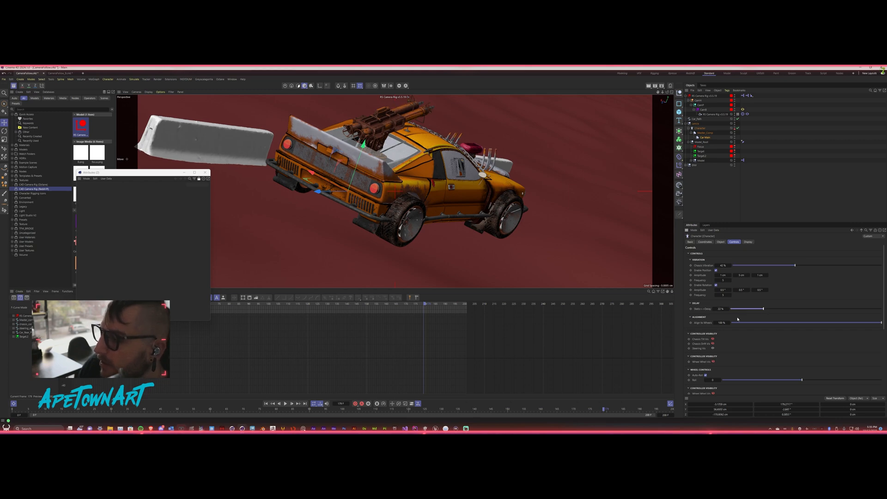
{"action": "left_click_drag", "start_coordinate": [294, 304], "coordinate": [71, 313]}
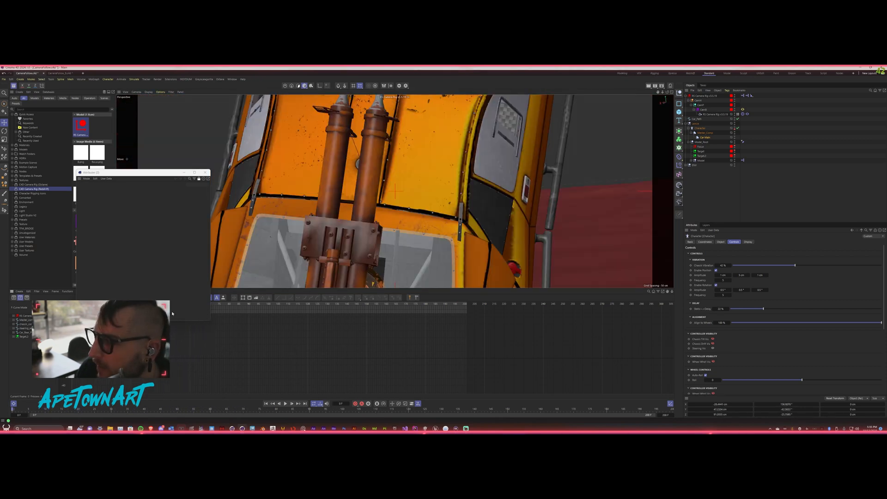
{"action": "left_click_drag", "start_coordinate": [764, 311], "coordinate": [729, 309]}
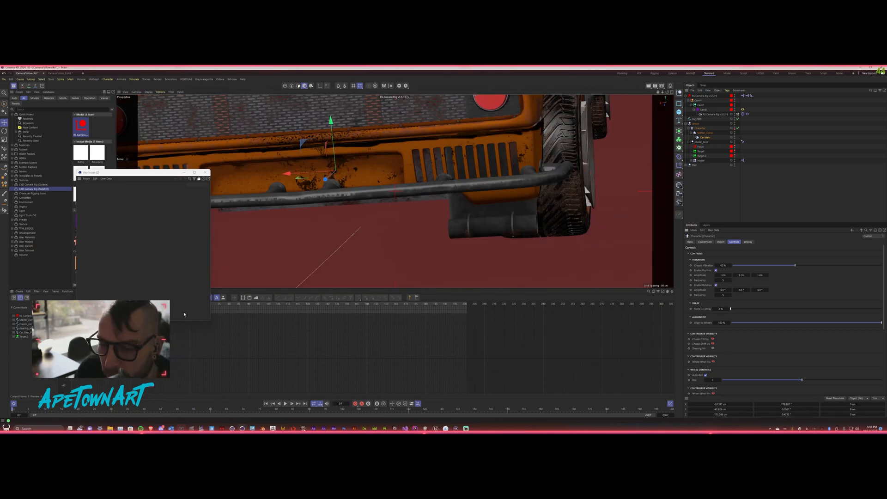
Close the empty floating attributes window and keyframe the car's delay setting at the first frame.
{"action": "left_click", "coordinate": [205, 172]}
{"action": "left_click_drag", "start_coordinate": [72, 310], "coordinate": [72, 310]}
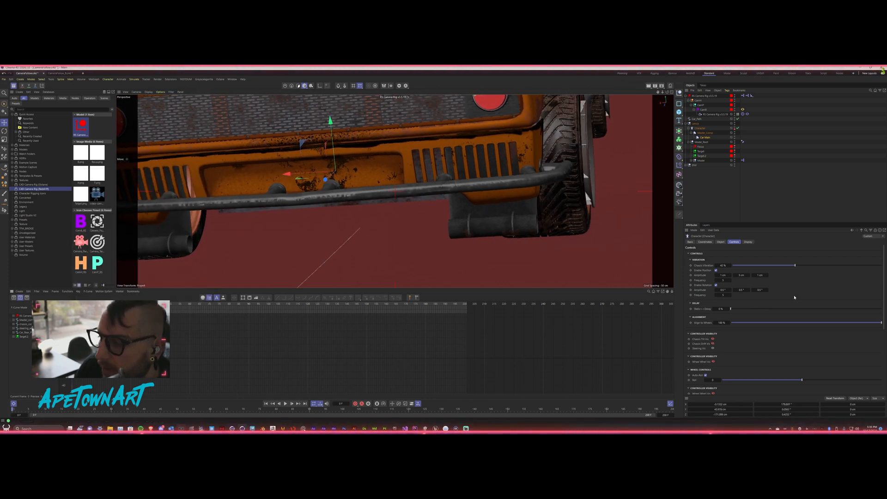
{"action": "left_click", "coordinate": [690, 309]}
Raise the car's delay to 14 % just past frame 40 and play the animation from the first frame.
{"action": "left_click_drag", "start_coordinate": [72, 310], "coordinate": [156, 310]}
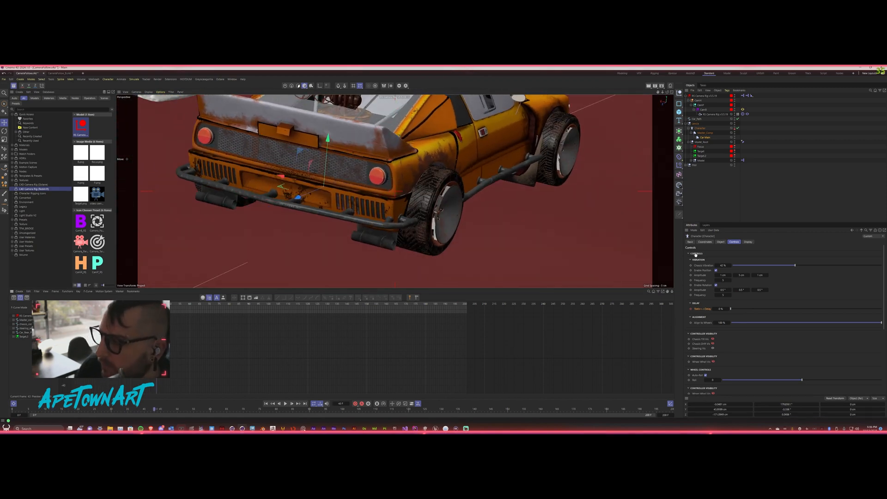
{"action": "left_click_drag", "start_coordinate": [731, 309], "coordinate": [753, 311]}
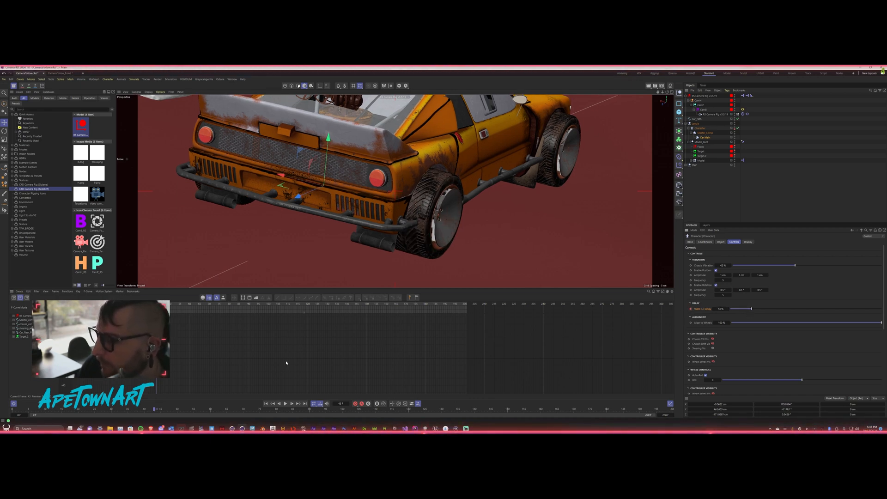
{"action": "left_click", "coordinate": [266, 403]}
{"action": "left_click", "coordinate": [286, 403]}
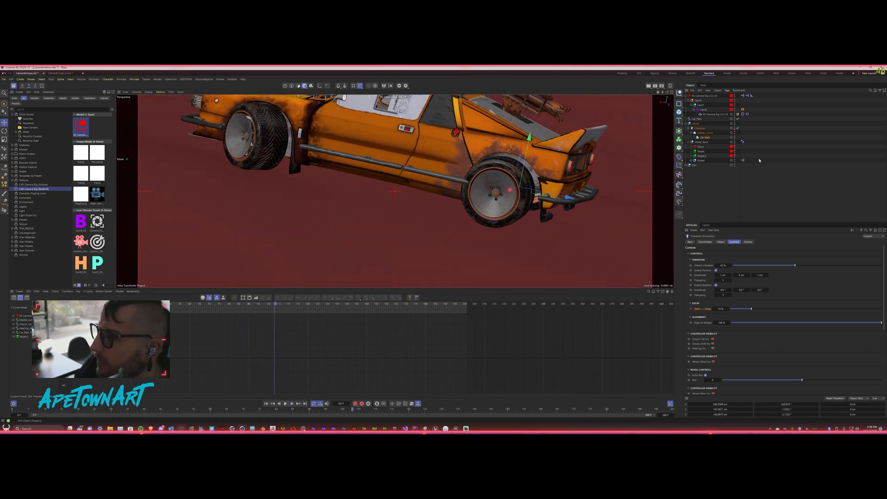
Select the RS Camera Rig and show its attributes in a new, taller floating window beside the viewport.
{"action": "left_click", "coordinate": [704, 95]}
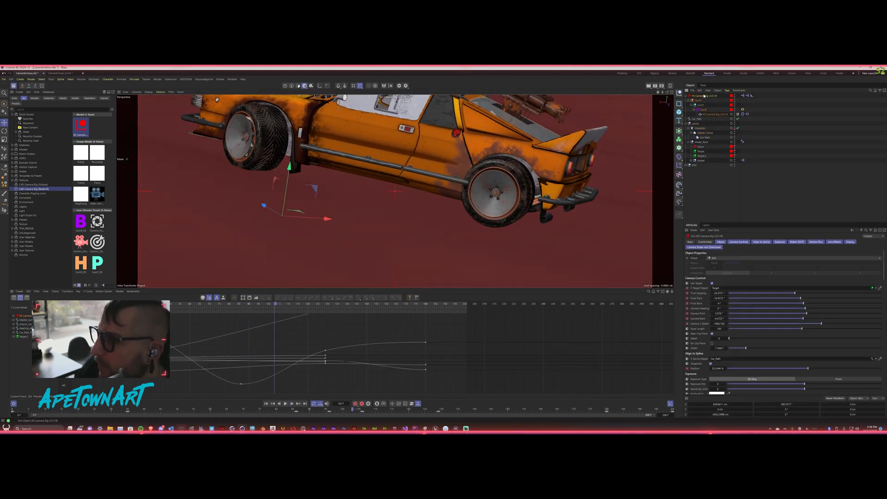
{"action": "left_click", "coordinate": [883, 230]}
{"action": "left_click_drag", "start_coordinate": [769, 225], "coordinate": [157, 115]}
{"action": "left_click_drag", "start_coordinate": [248, 297], "coordinate": [248, 392]}
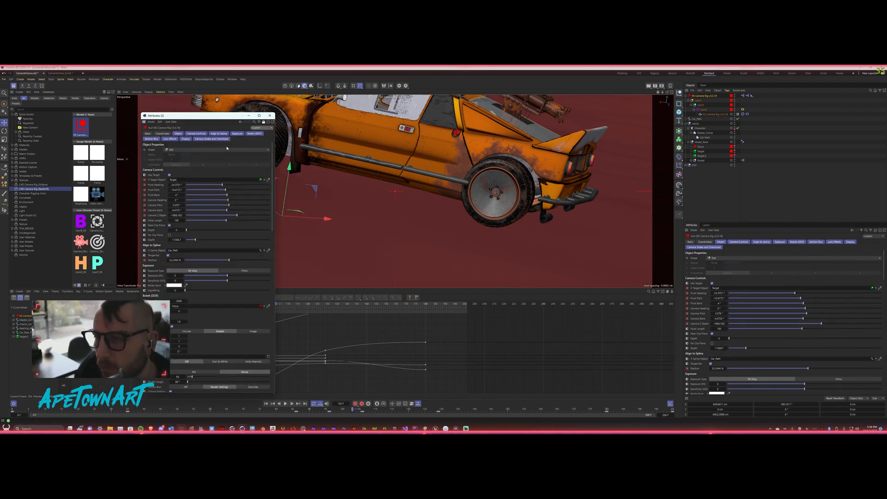
Examine the camera rig's Exposure, Lens Effects, Display, Camera Shake, Motion Blur, Bokeh and Align to Spline settings.
{"action": "left_click", "coordinate": [237, 133]}
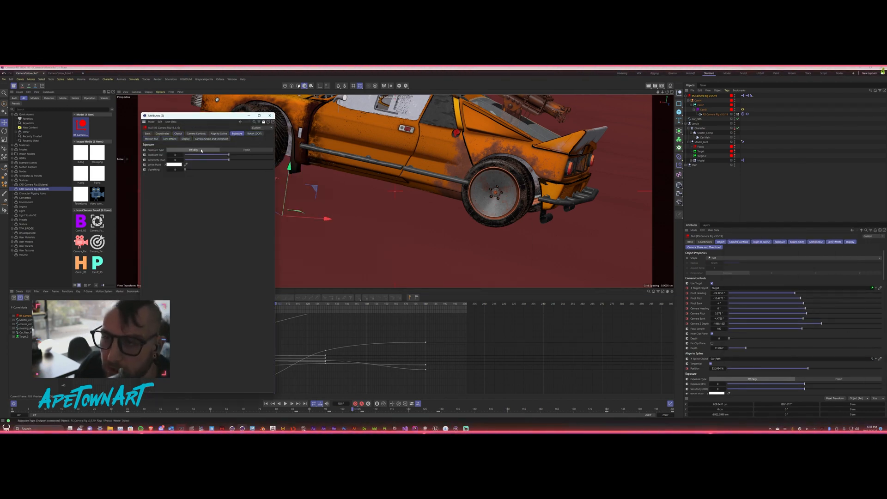
{"action": "left_click", "coordinate": [170, 139]}
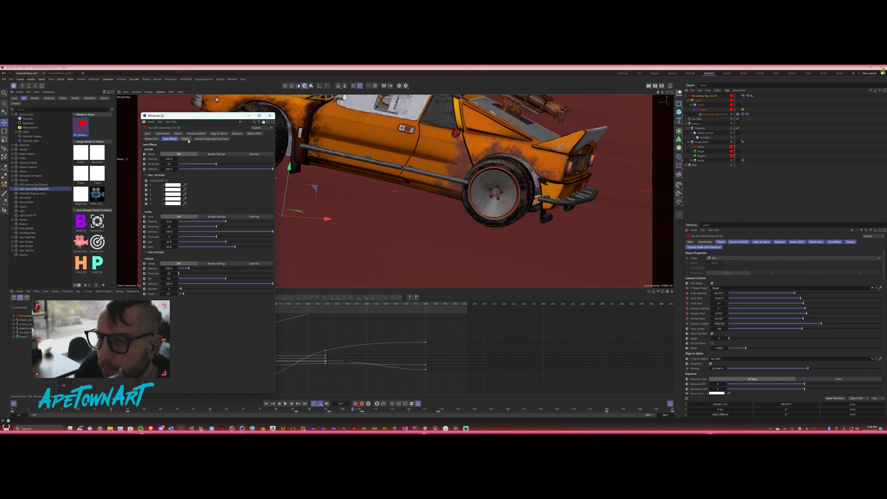
{"action": "left_click", "coordinate": [187, 139]}
{"action": "left_click", "coordinate": [205, 140]}
{"action": "left_click", "coordinate": [151, 139]}
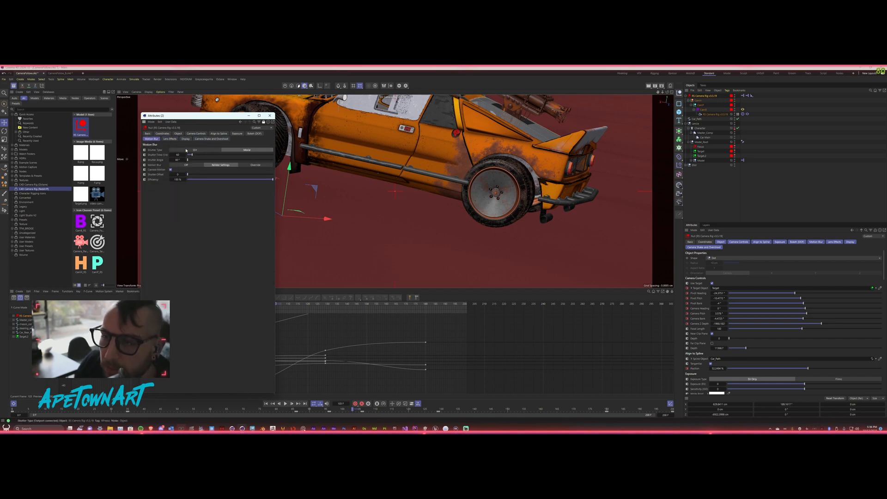
{"action": "left_click", "coordinate": [254, 134]}
{"action": "left_click", "coordinate": [236, 133]}
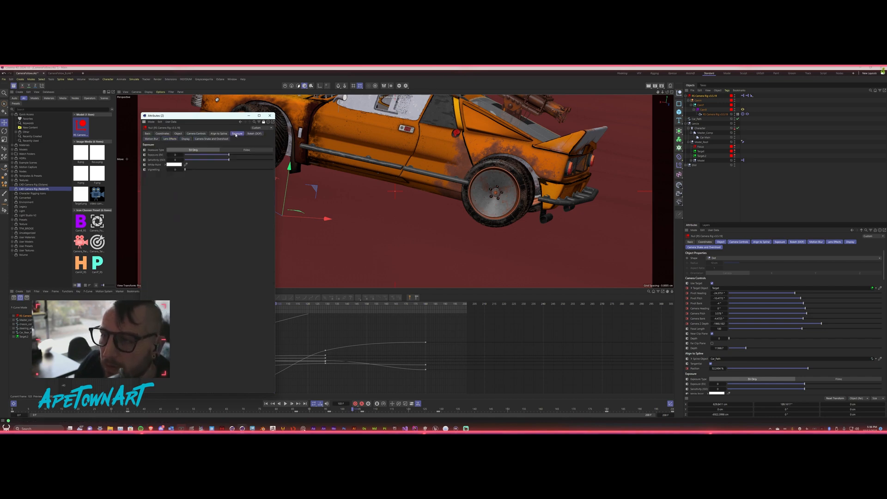
{"action": "left_click", "coordinate": [220, 133]}
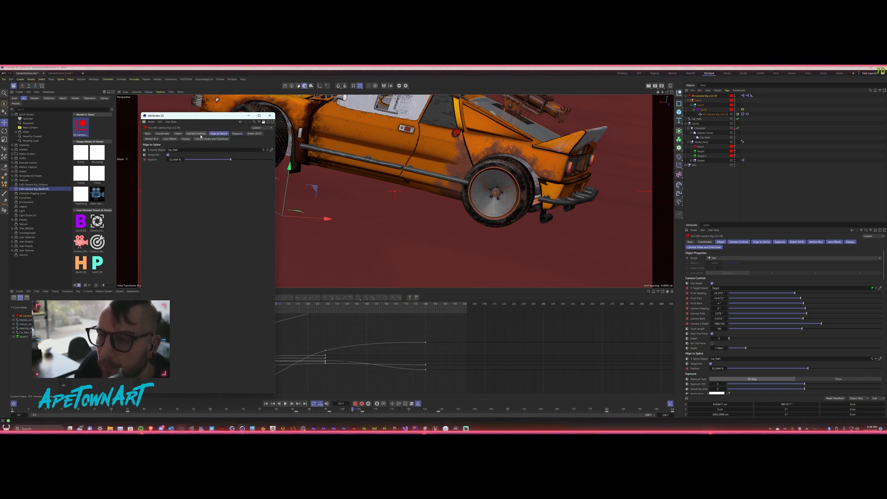
Show the camera rig's Camera Controls settings and shift the floating attributes window further away from the car.
{"action": "left_click", "coordinate": [196, 134]}
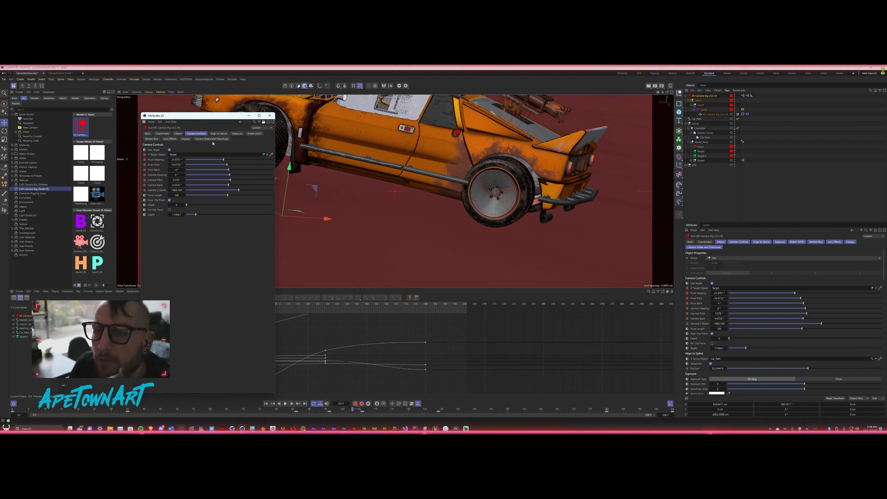
{"action": "mouse_move", "coordinate": [176, 116]}
{"action": "left_mouse_down"}
{"action": "mouse_move", "coordinate": [206, 99]}
{"action": "mouse_move", "coordinate": [165, 103]}
{"action": "mouse_move", "coordinate": [182, 107]}
{"action": "left_mouse_up"}
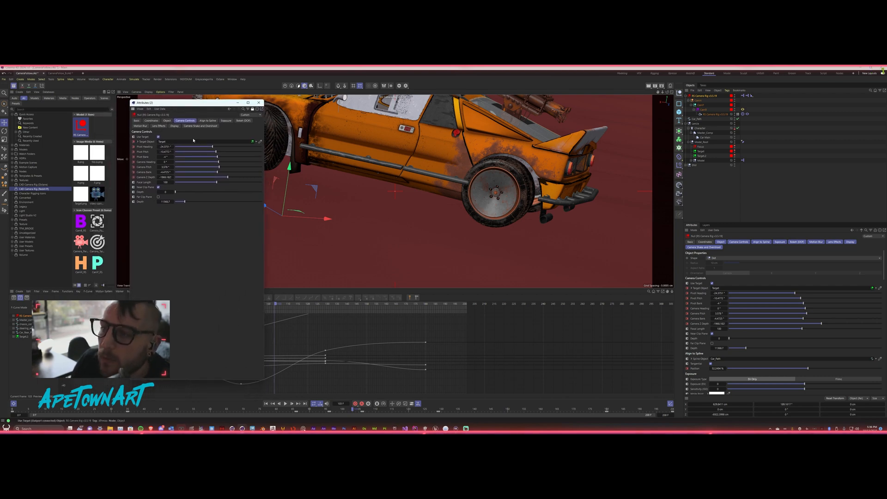
{"action": "left_click_drag", "start_coordinate": [172, 104], "coordinate": [165, 105]}
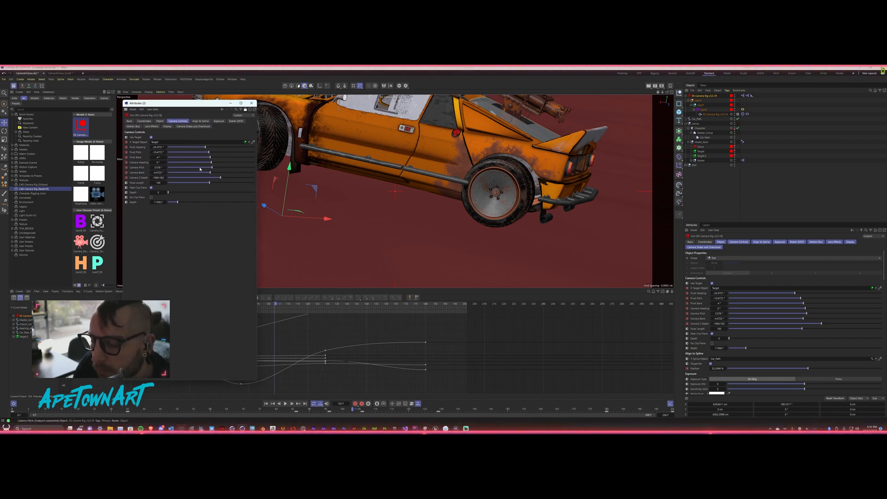